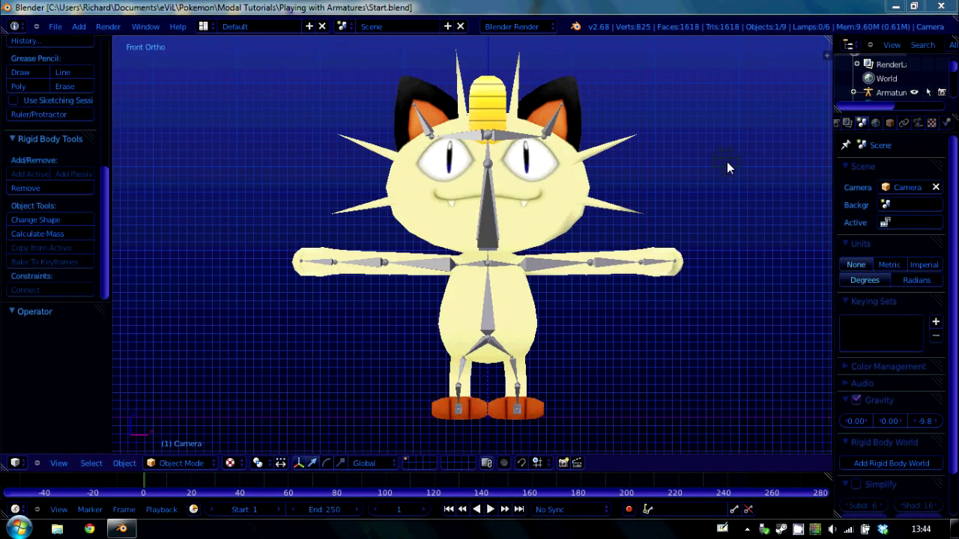
Orbit to a frontal view, select an armature bone and enter Pose Mode.
middle_drag(562, 180, 444, 227)
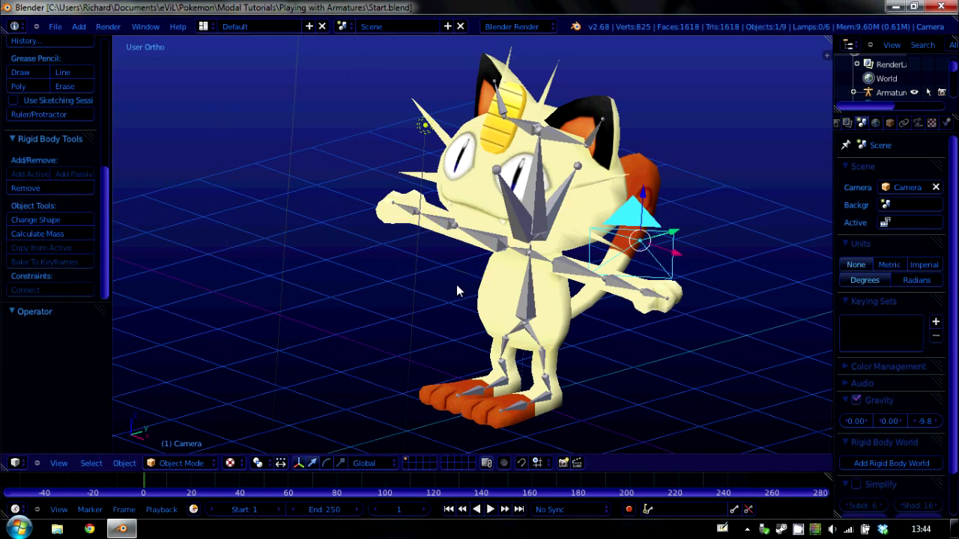
key(KP_4)
right_click(527, 248)
key(ctrl+Tab)
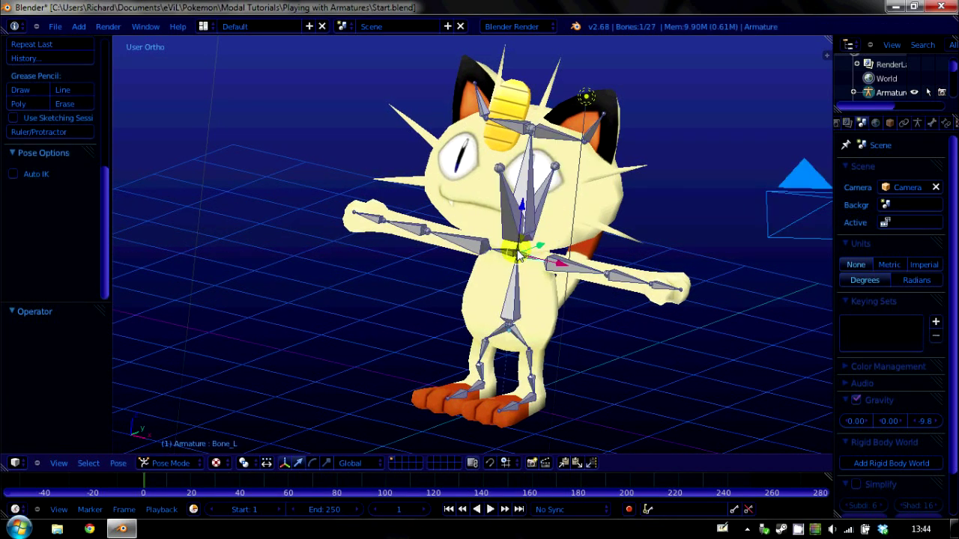
Test-rotate the upper spine bone Bone.001 to tilt the head, then cancel the rotation.
right_click(521, 259)
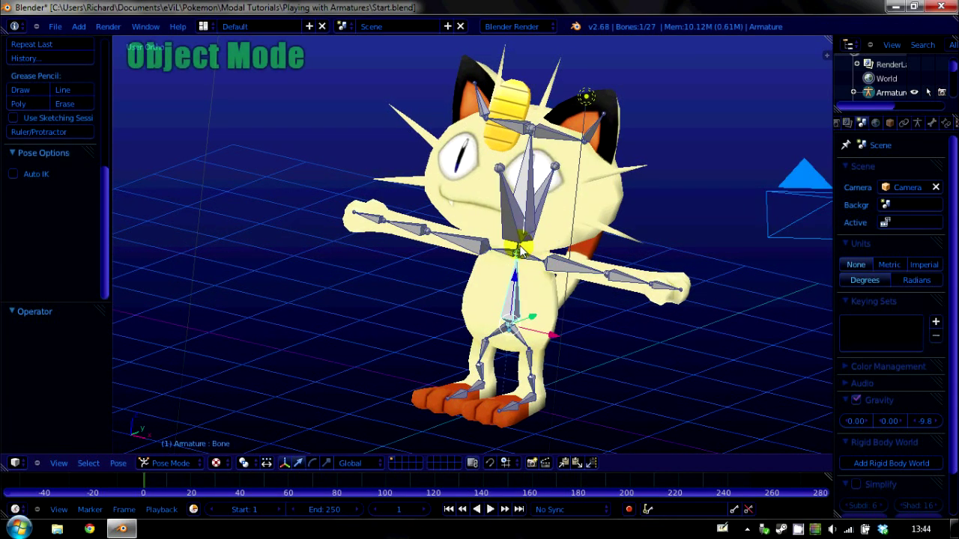
right_click(524, 246)
click(312, 463)
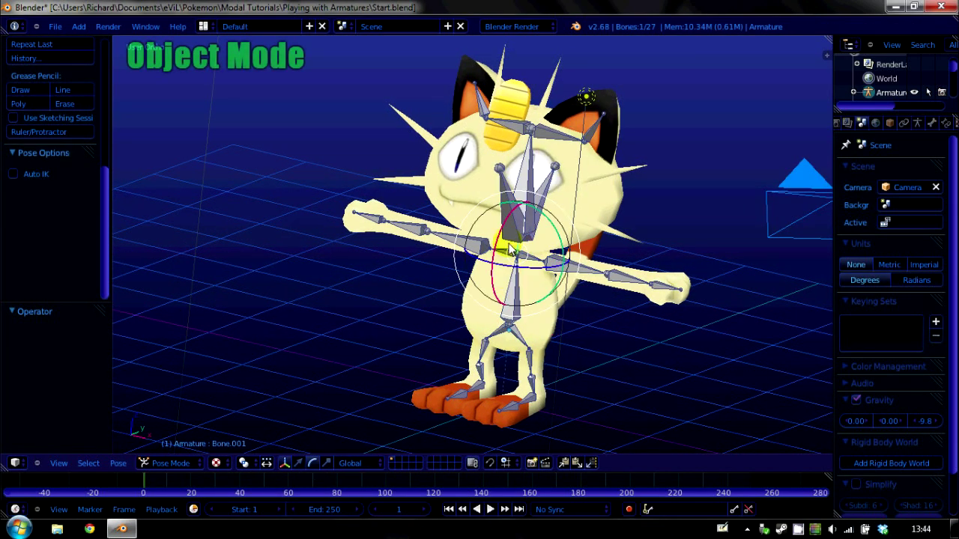
mouse_move(524, 208)
mouse_down()
mouse_move(530, 202)
mouse_move(446, 177)
mouse_move(587, 165)
mouse_move(433, 179)
mouse_move(590, 148)
mouse_move(450, 182)
mouse_move(453, 193)
mouse_up()
right_click(453, 193)
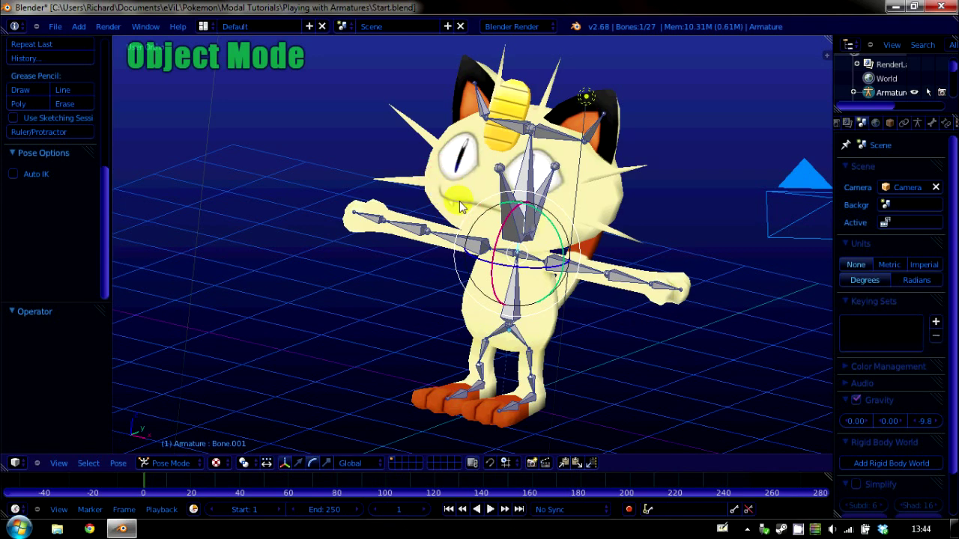
Select the eye bone Bone.004, orbit around Meowth, and return to Object Mode.
middle_drag(460, 201, 491, 188)
right_click(486, 180)
middle_drag(436, 166, 518, 193)
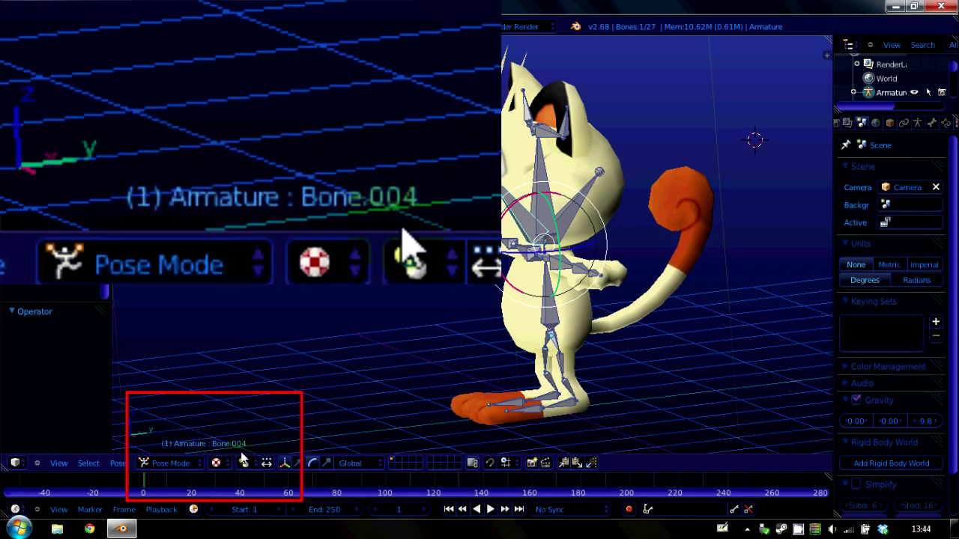
middle_drag(277, 442, 347, 370)
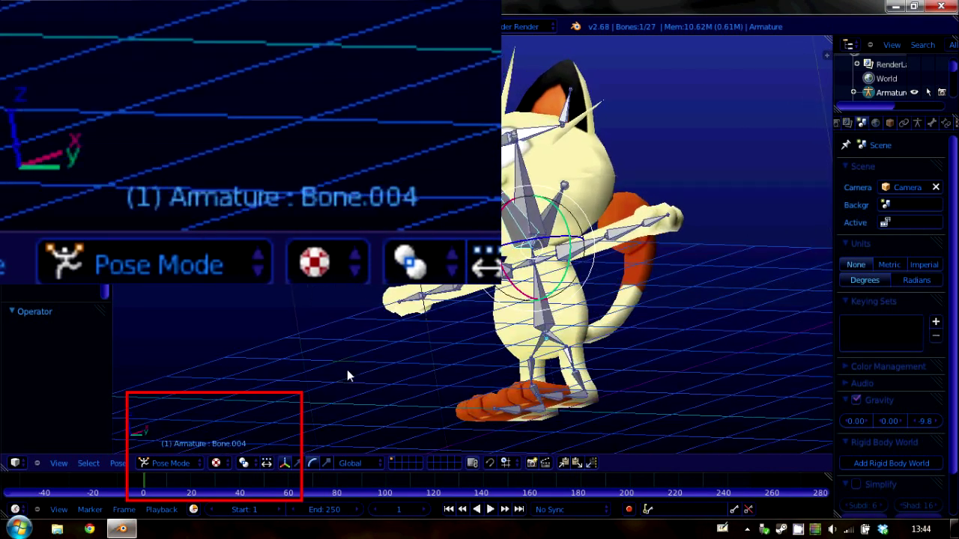
middle_drag(635, 199, 702, 231)
key(ctrl+Tab)
Make the mesh polygon2 active, enter Edit Mode and deselect all vertices.
right_click(442, 180)
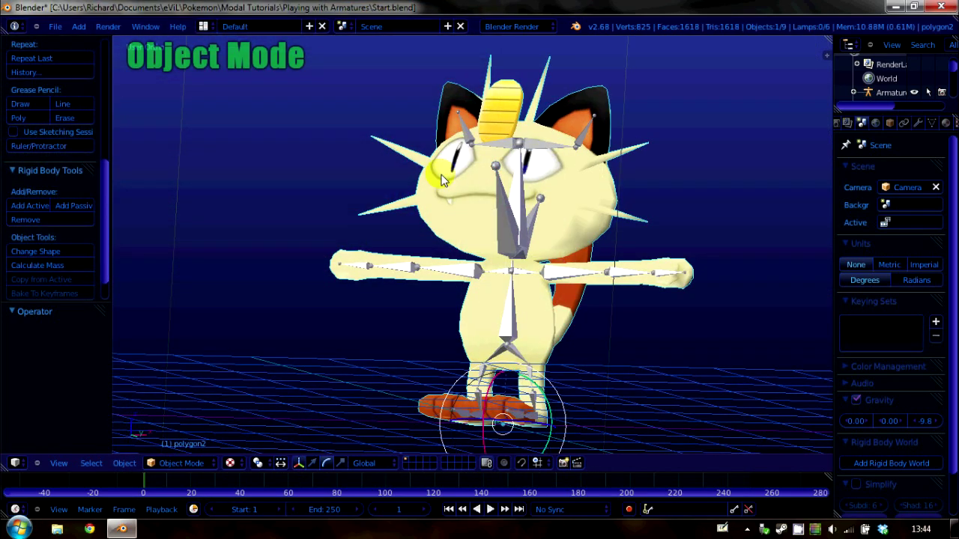
key(Tab)
key(a)
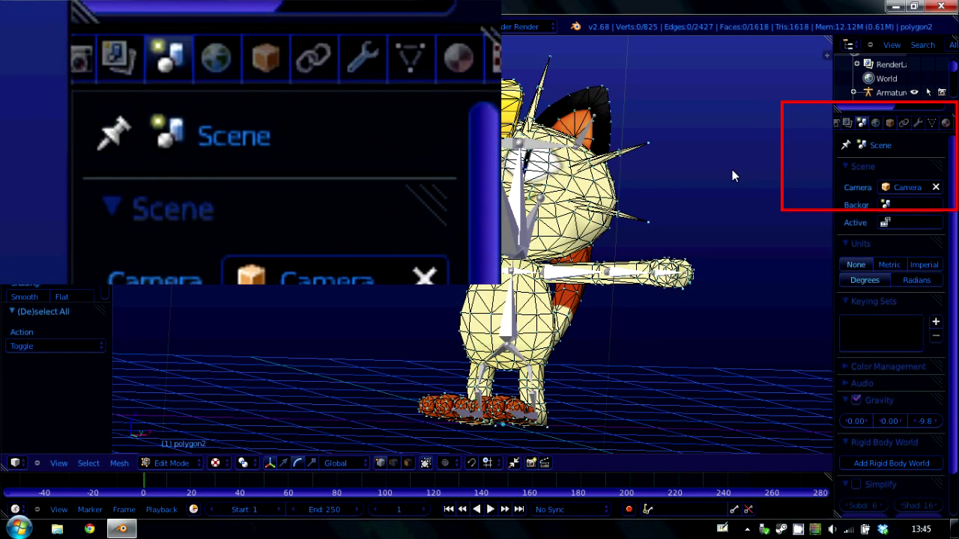
Widen the Object Data properties and make Bone.004 the active vertex group.
click(933, 124)
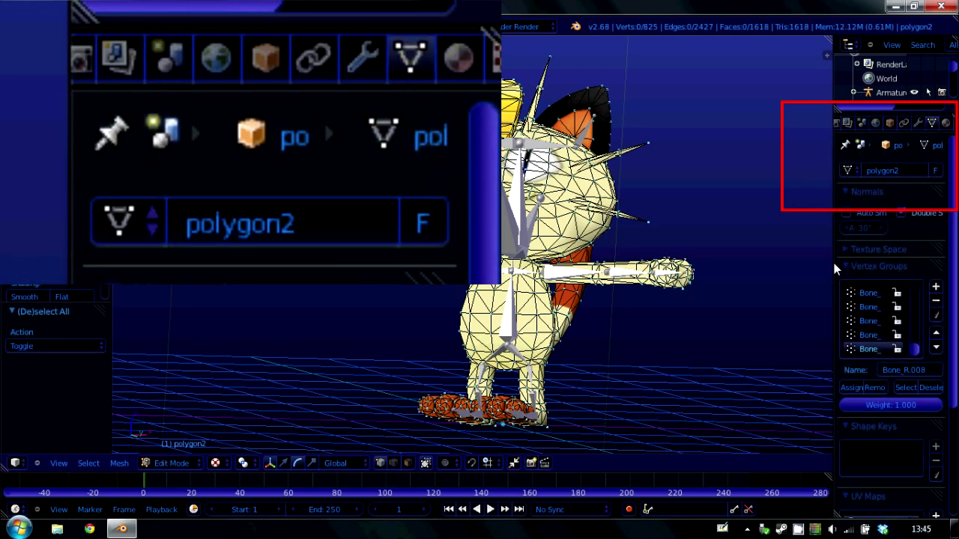
drag(834, 268, 791, 268)
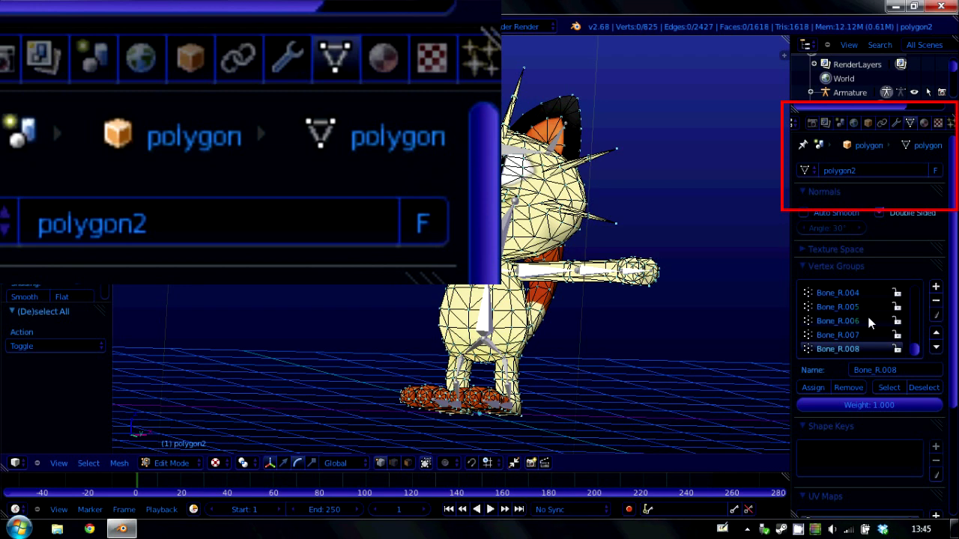
scroll(869, 321, up, 10)
scroll(869, 322, up, 8)
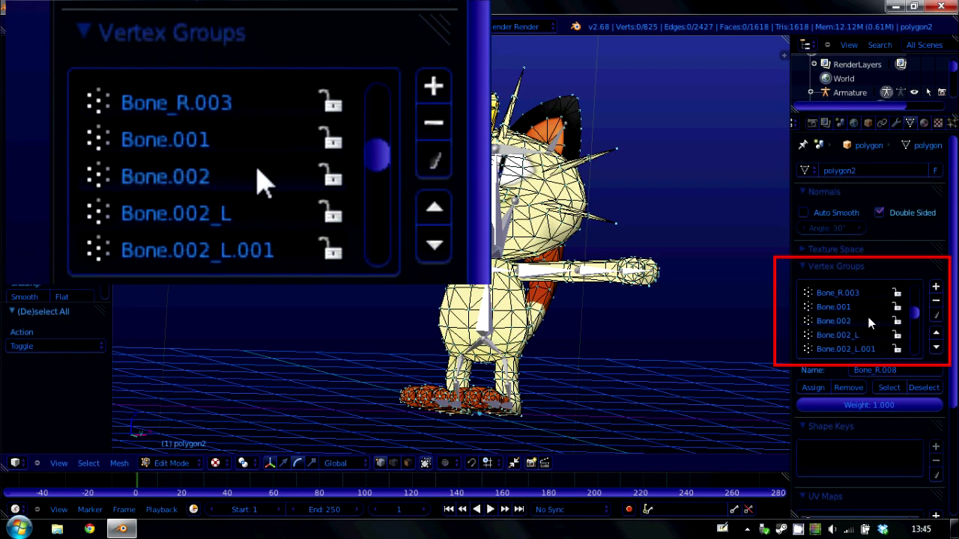
scroll(866, 313, down, 10)
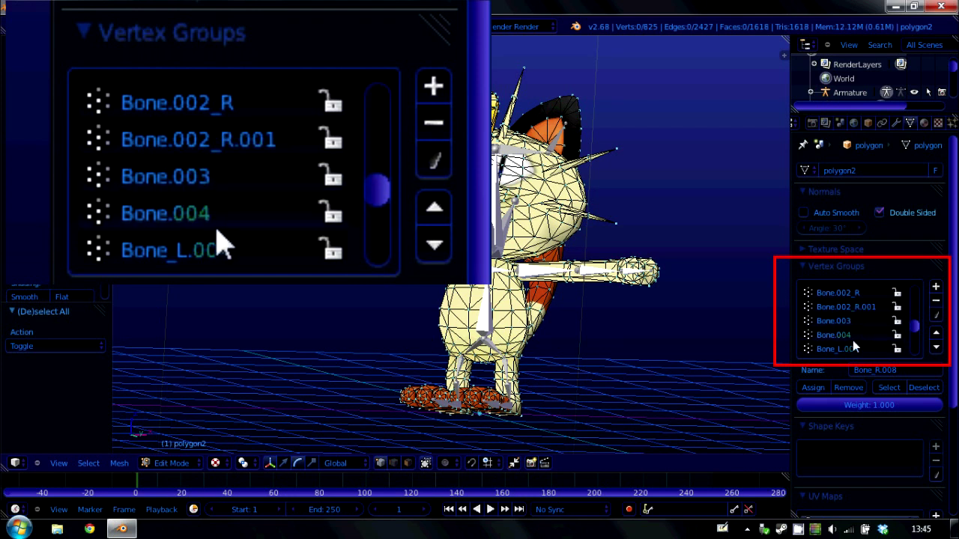
click(856, 337)
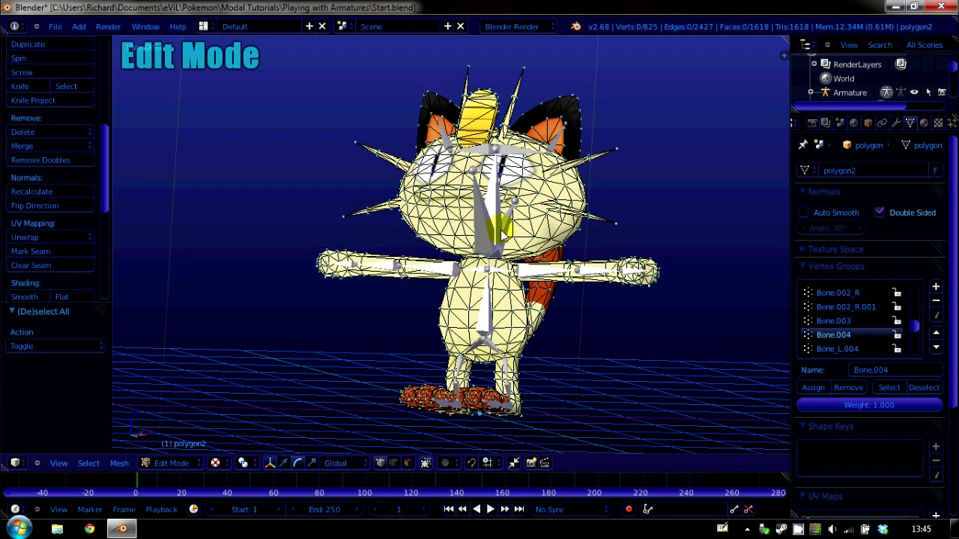
Select the Bone.004 group's vertices and switch the viewport to wireframe shading.
click(889, 388)
middle_drag(652, 237, 355, 39)
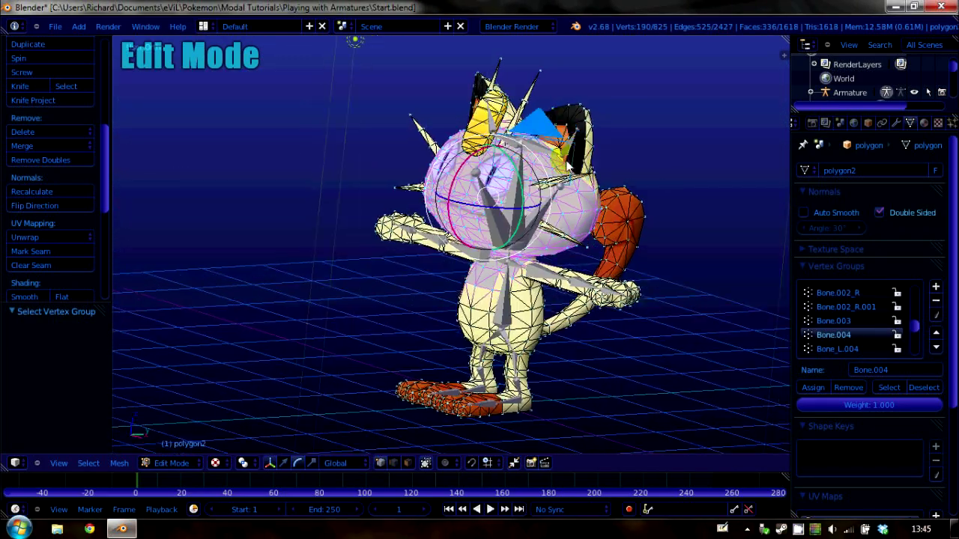
middle_drag(567, 165, 505, 159)
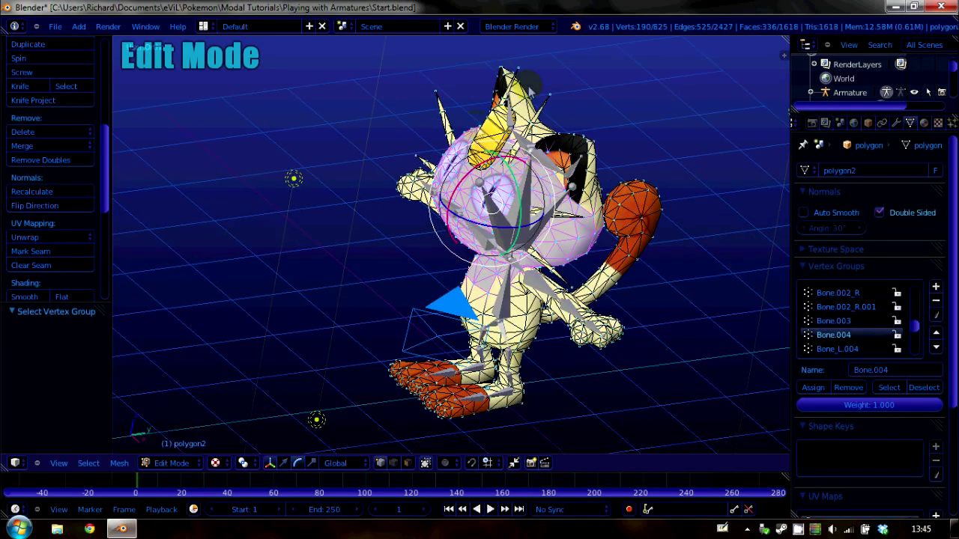
middle_drag(529, 88, 488, 135)
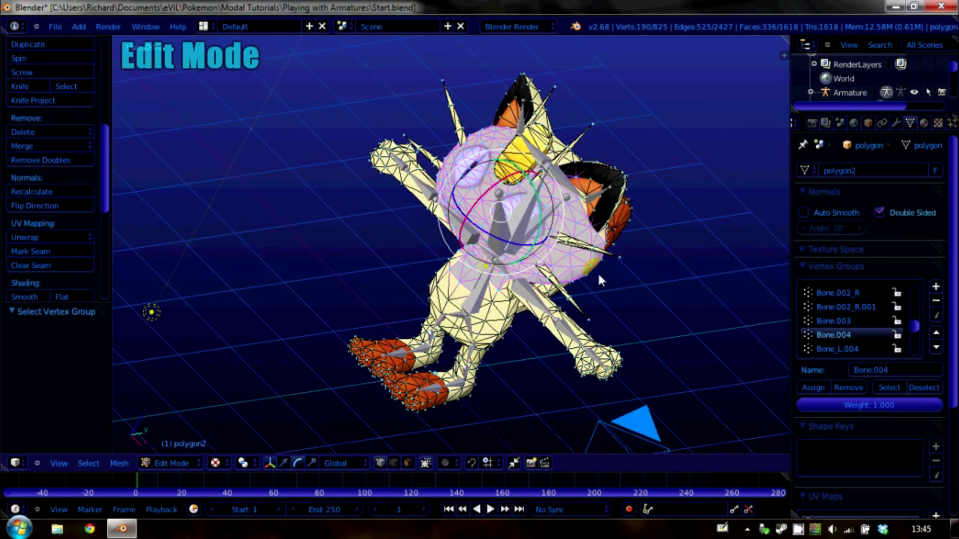
middle_drag(598, 274, 149, 447)
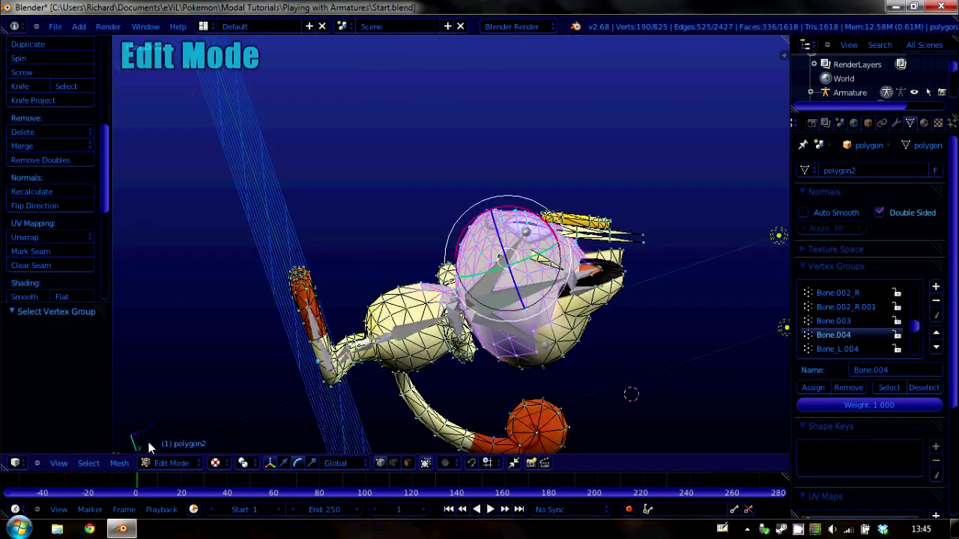
click(242, 466)
click(232, 435)
Box-select the missed upper tube vertices and the top-of-head vertices.
scroll(658, 239, up, 5)
middle_drag(658, 239, 365, 167)
key(b)
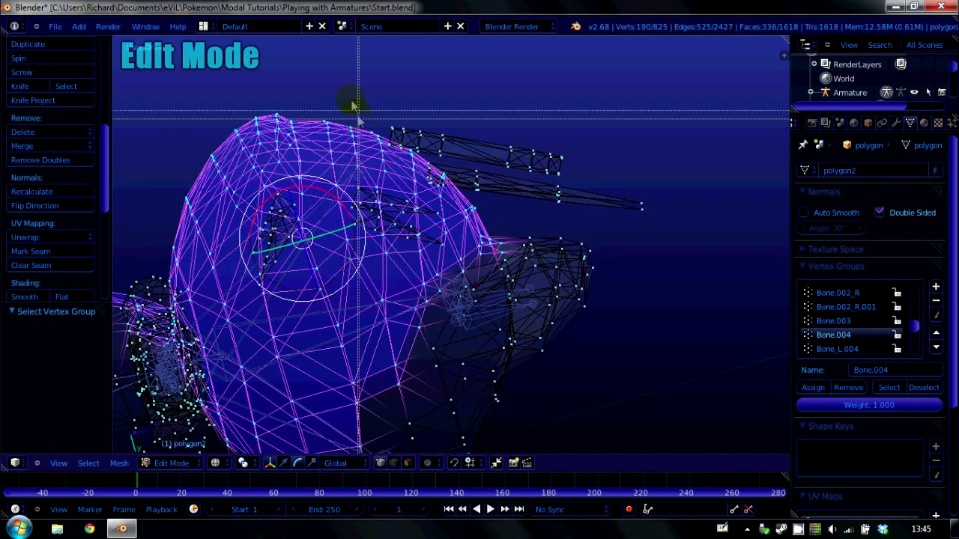
drag(351, 100, 474, 162)
key(b)
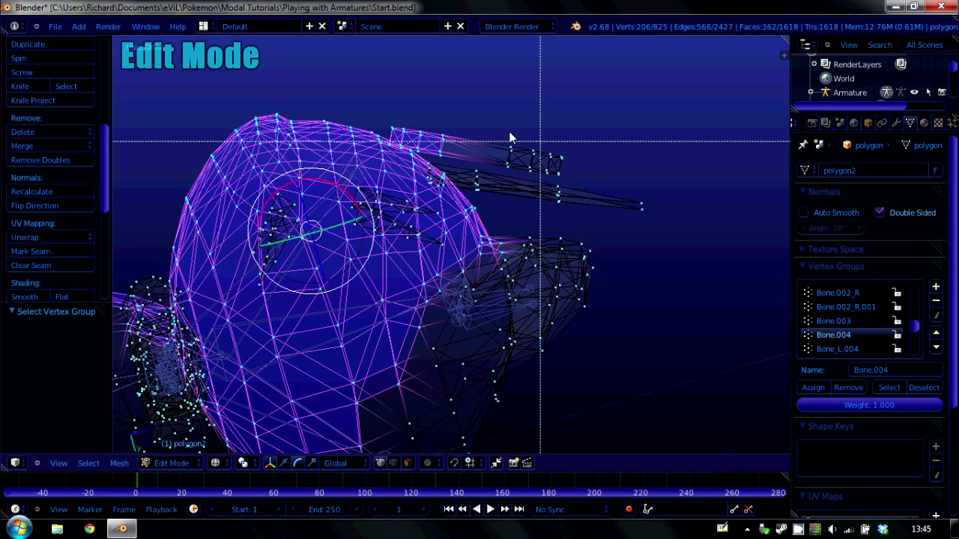
drag(474, 123, 568, 163)
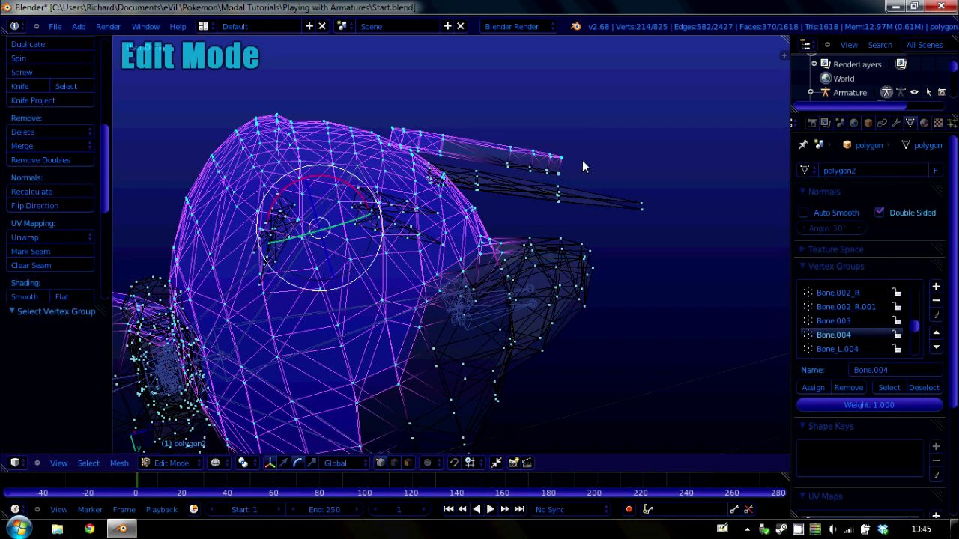
key(b)
drag(503, 153, 574, 181)
middle_drag(577, 187, 431, 266)
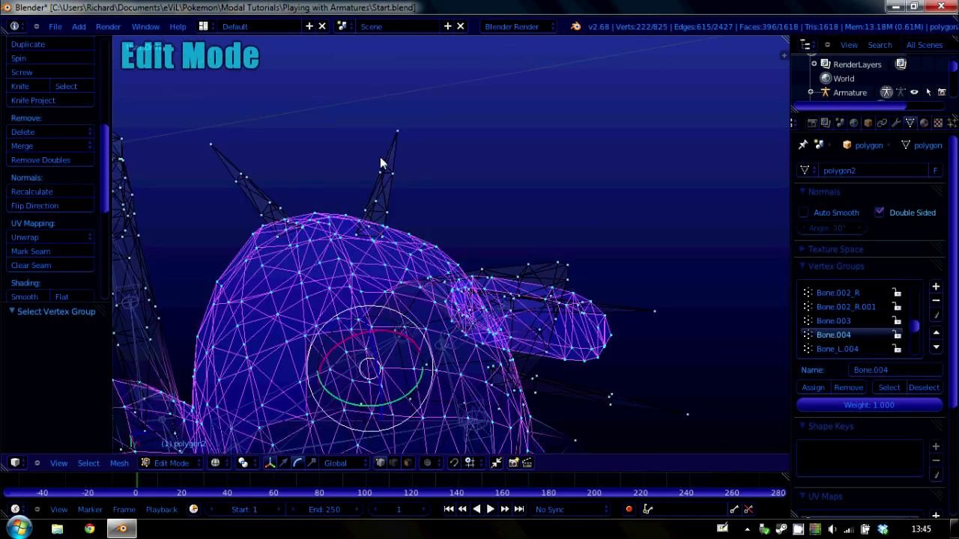
key(b)
drag(314, 80, 420, 266)
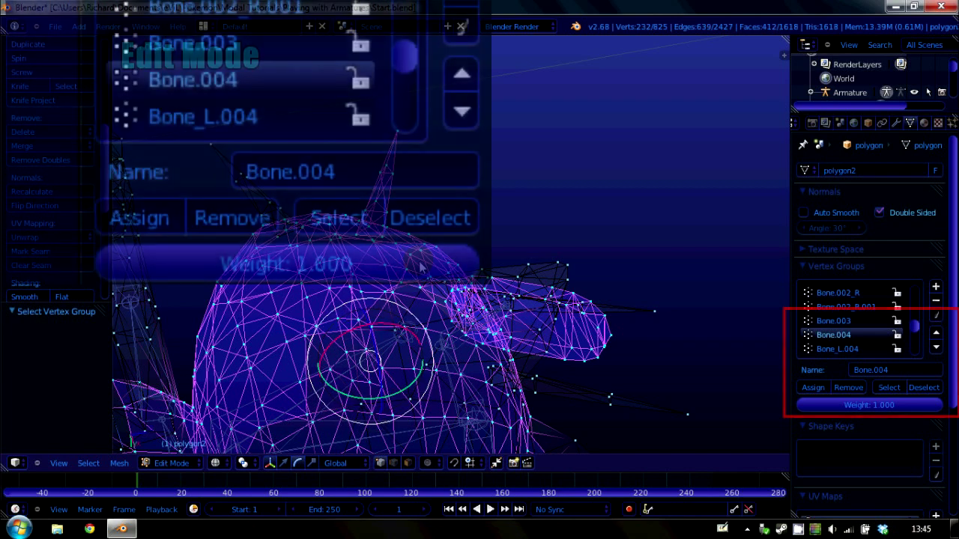
Assign the selected vertices to Bone.004, leave Edit Mode and restore solid shading.
click(817, 387)
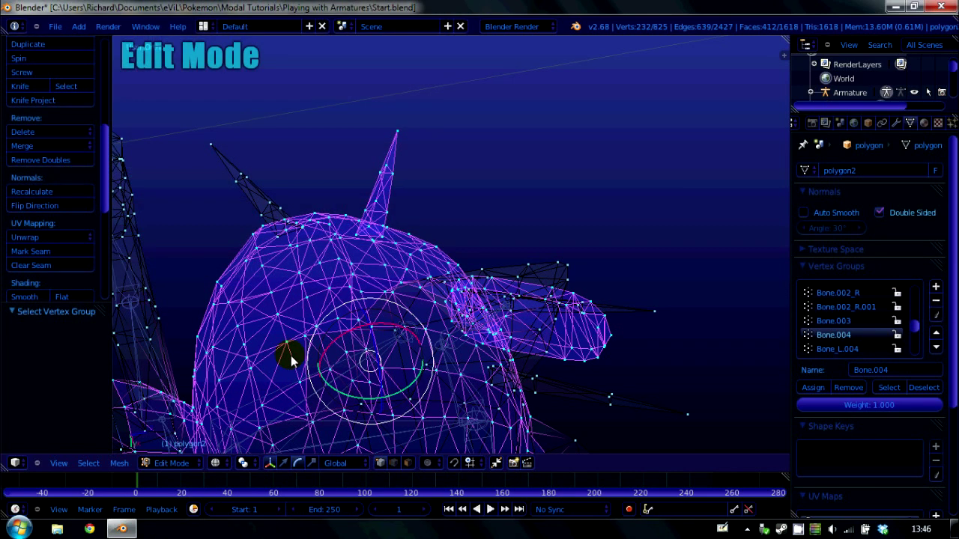
key(Tab)
click(231, 462)
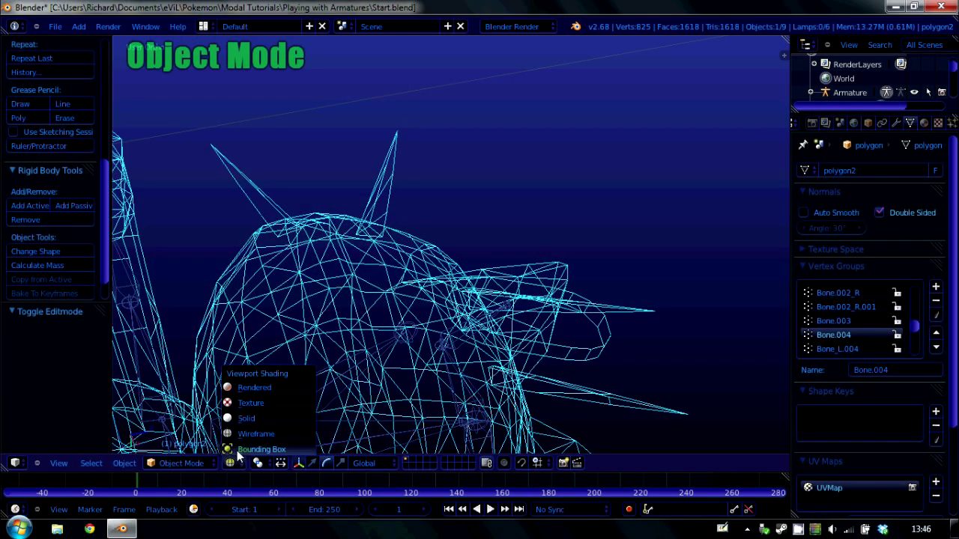
click(238, 425)
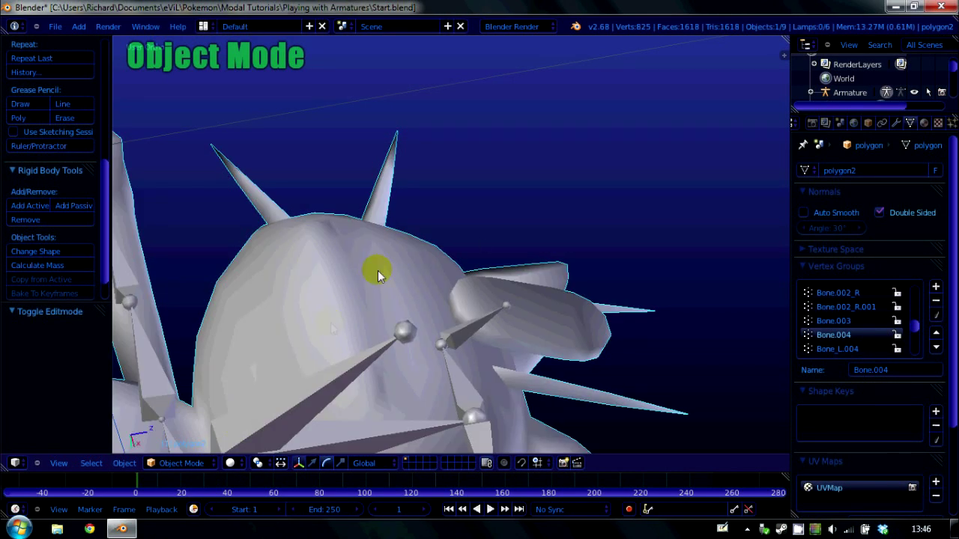
Zoom out, switch to Texture shading to show Meowth's colours, and select the armature.
middle_drag(379, 275, 446, 332)
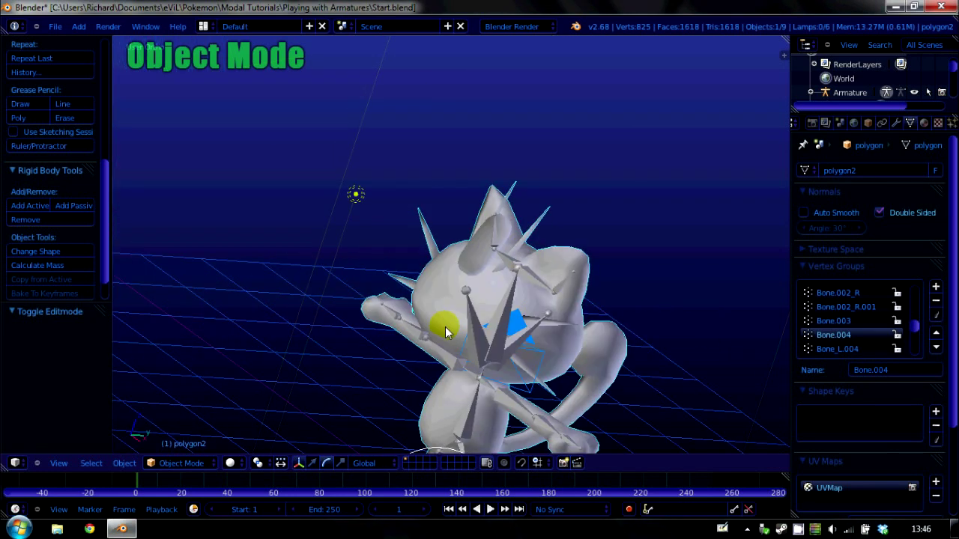
click(228, 463)
click(260, 403)
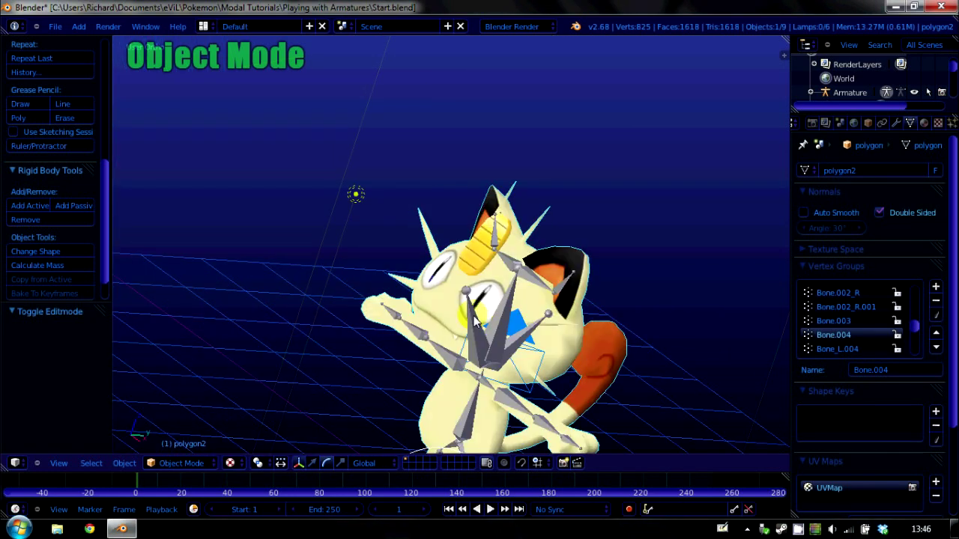
right_click(475, 320)
Enter Pose Mode and test-rotate Bone.004 and Bone.001, cancelling each rotation.
key(ctrl+Tab)
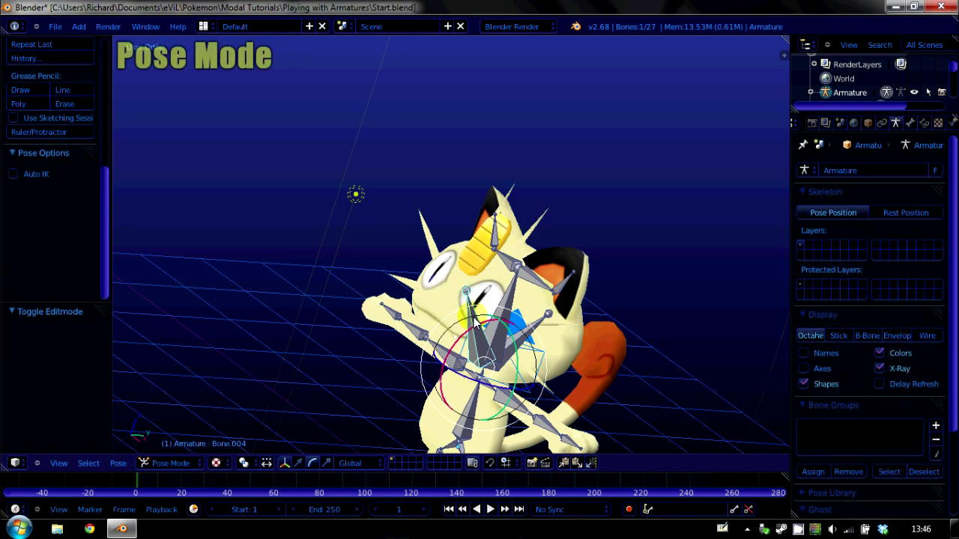
right_click(478, 376)
right_click(487, 376)
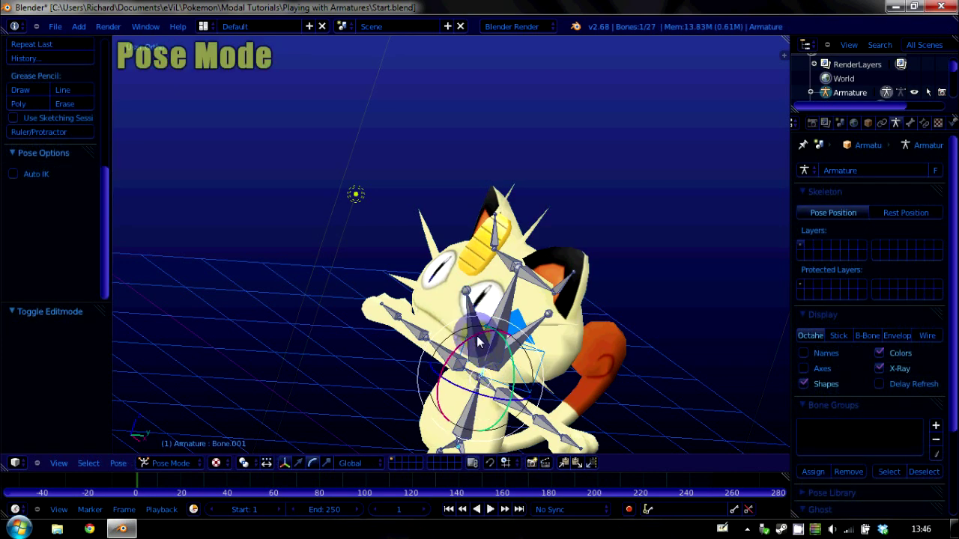
key(r)
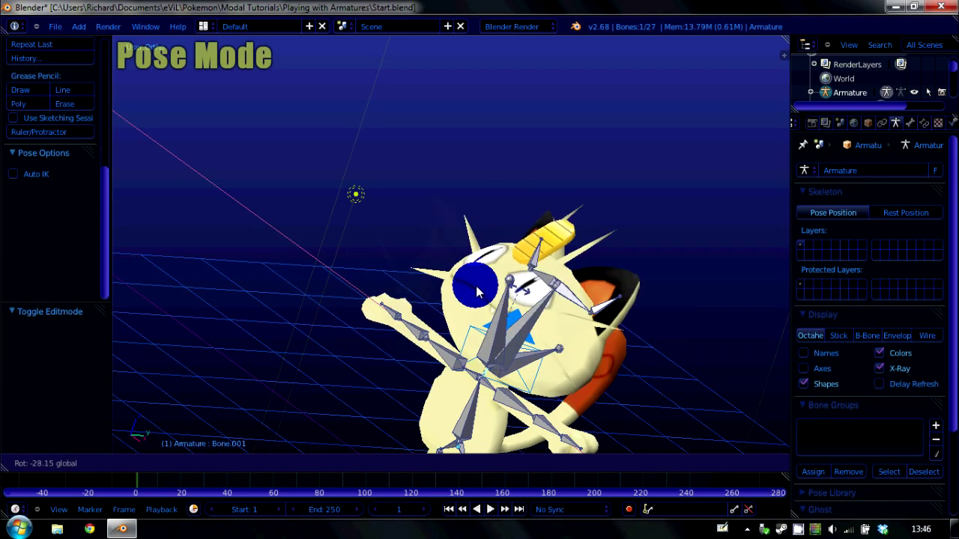
key(Escape)
middle_drag(486, 255, 479, 284)
key(r)
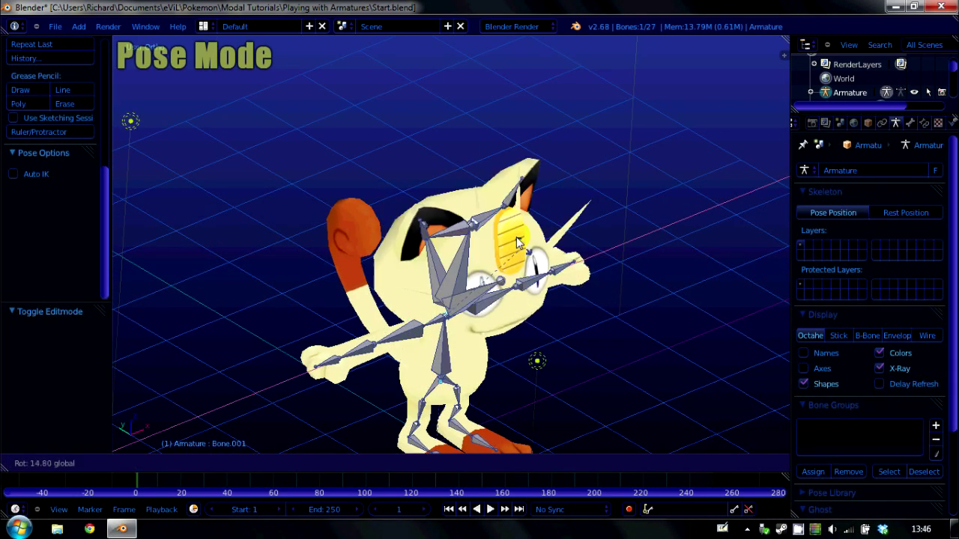
key(Escape)
Test-rotate head bone Bone.002_R.001 several times, cancelling each, then view from the front.
right_click(460, 238)
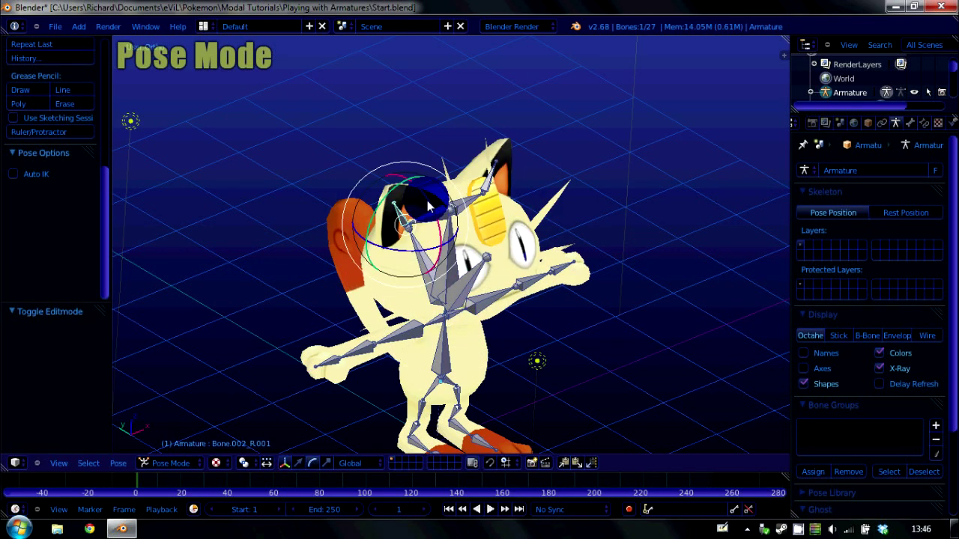
key(r)
key(Escape)
key(r)
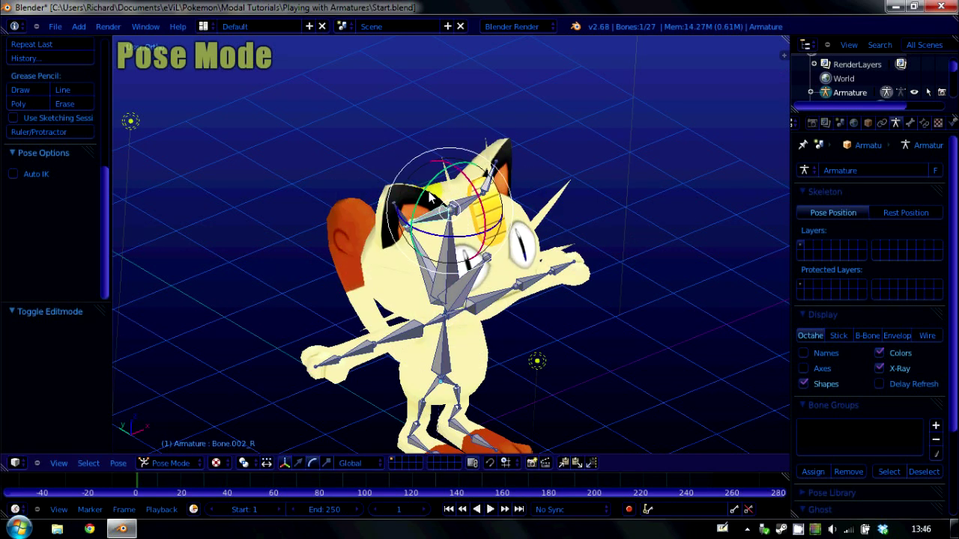
key(Escape)
key(r)
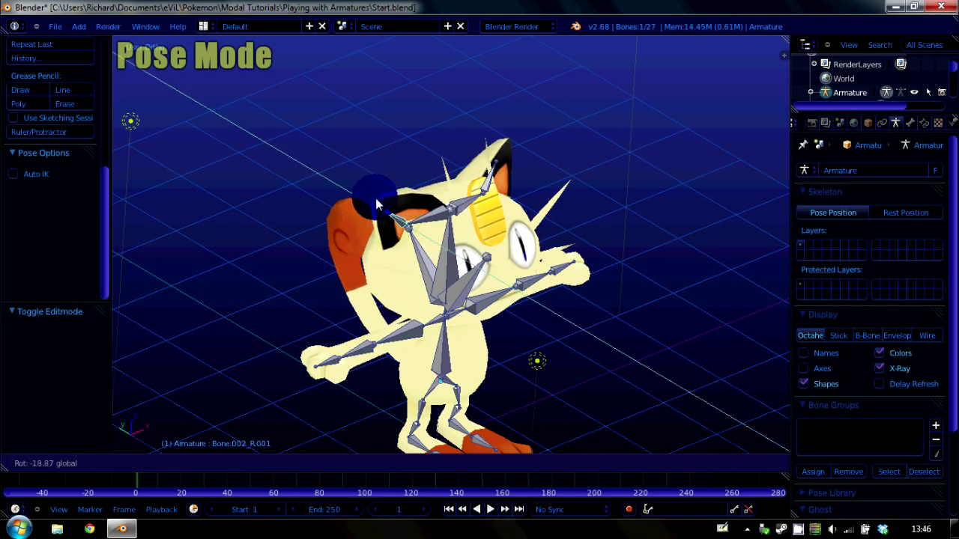
key(Escape)
key(KP_1)
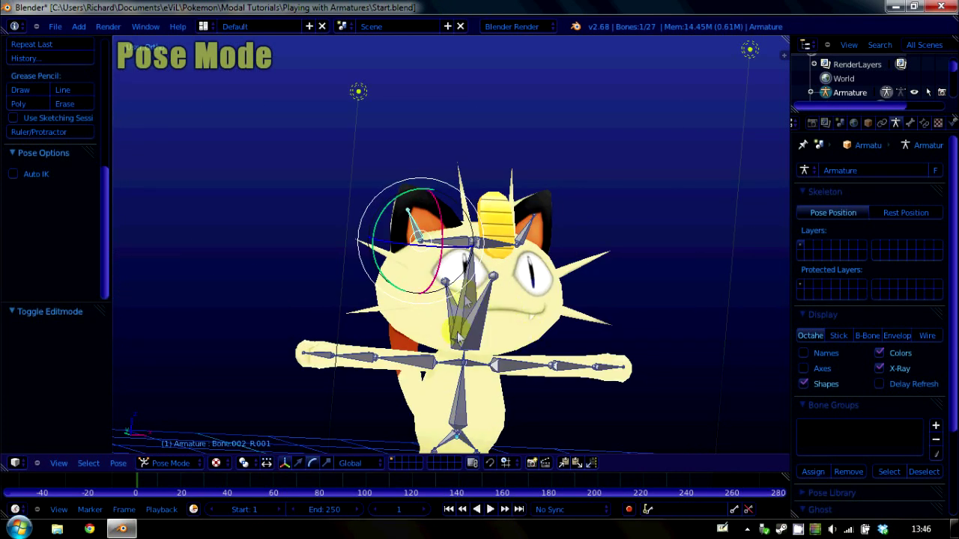
middle_drag(508, 417, 614, 217)
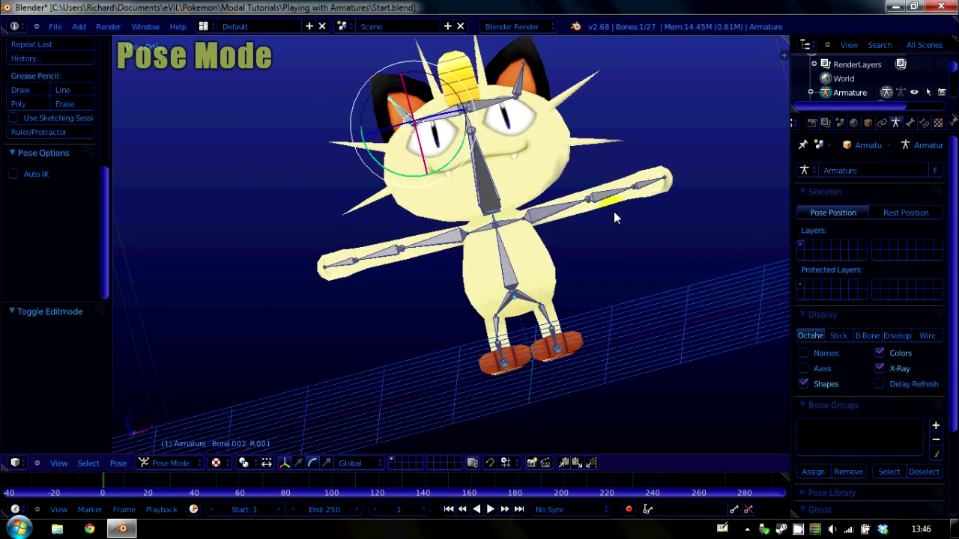
Open the 3D View's View menu, then the area border's split options.
click(62, 461)
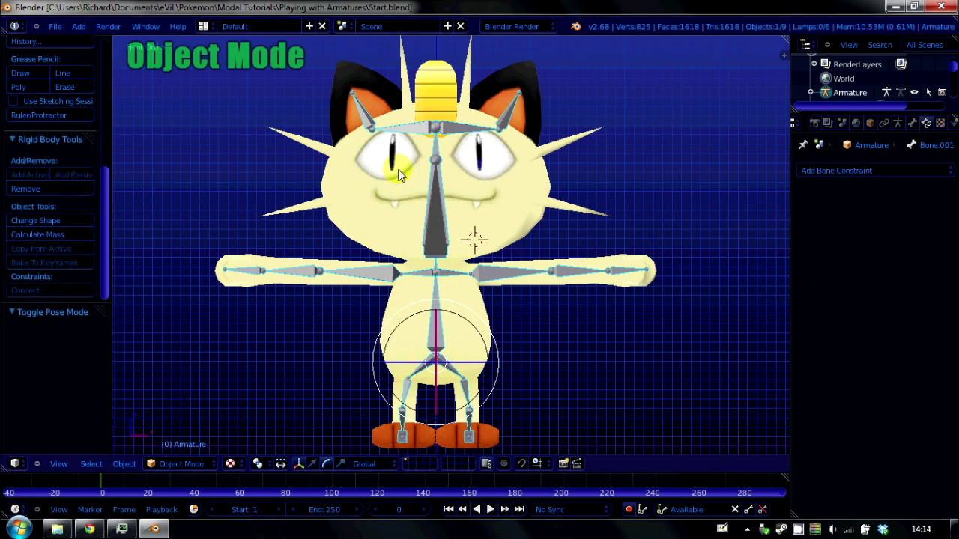
right_click(143, 473)
Split the viewport and turn the left area into a Dope Sheet.
click(144, 464)
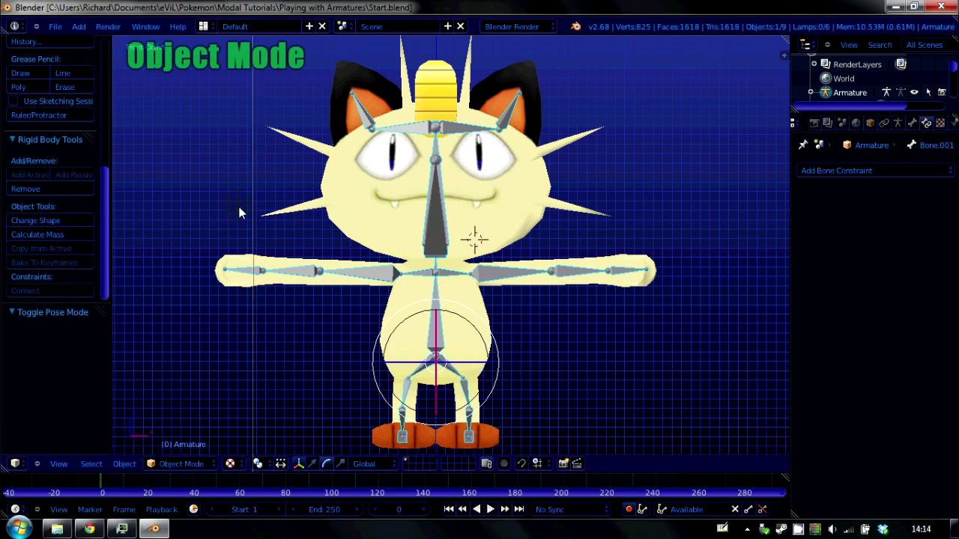
click(255, 202)
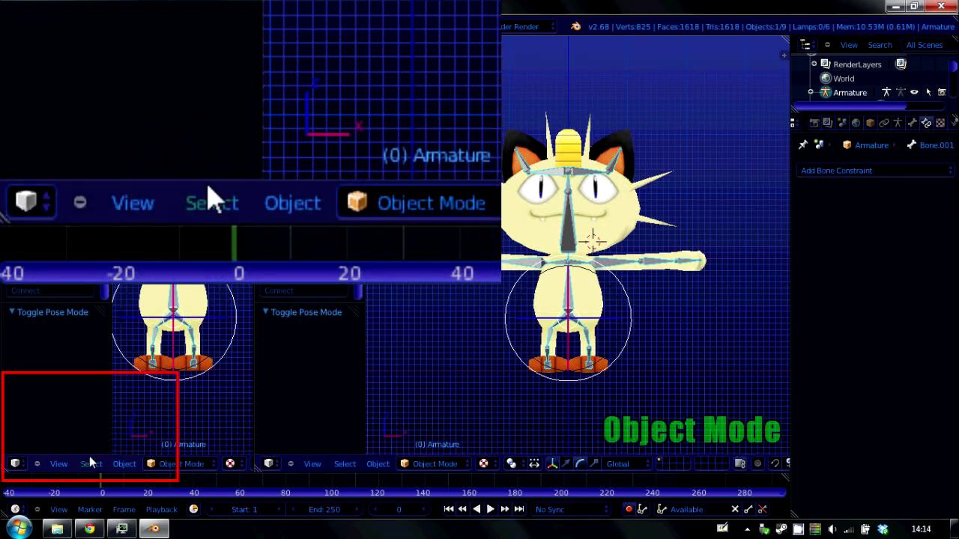
click(23, 465)
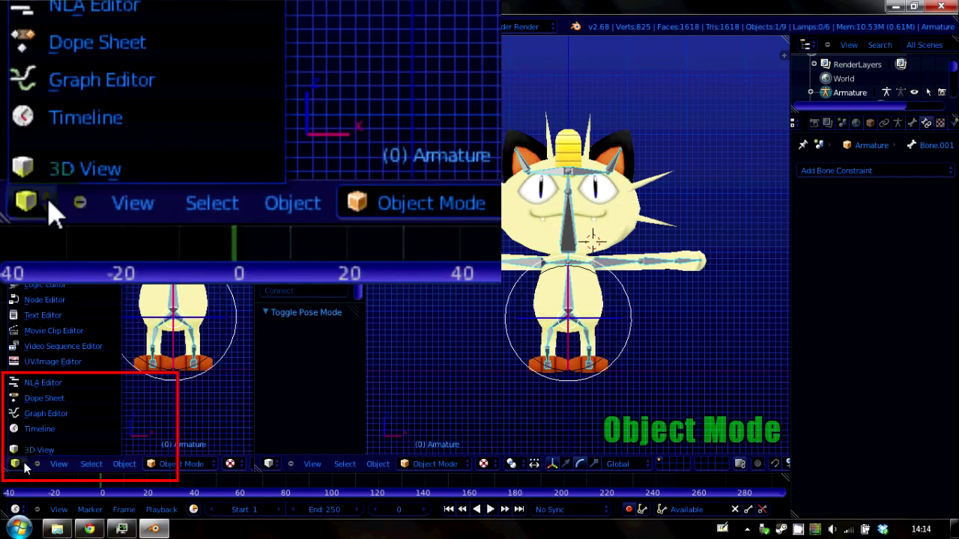
click(72, 400)
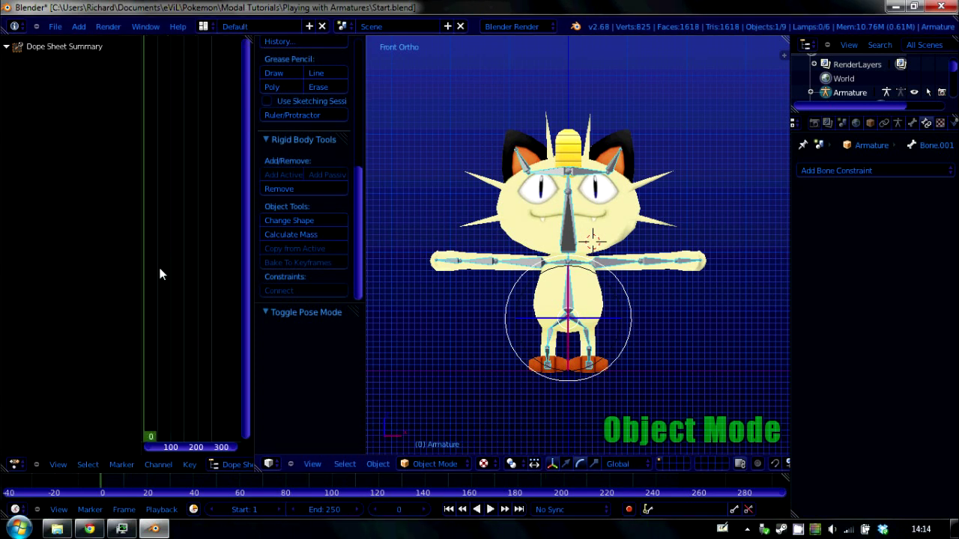
Scrub the timeline to frames 53 and 31, then return to frame 0.
drag(154, 74, 159, 75)
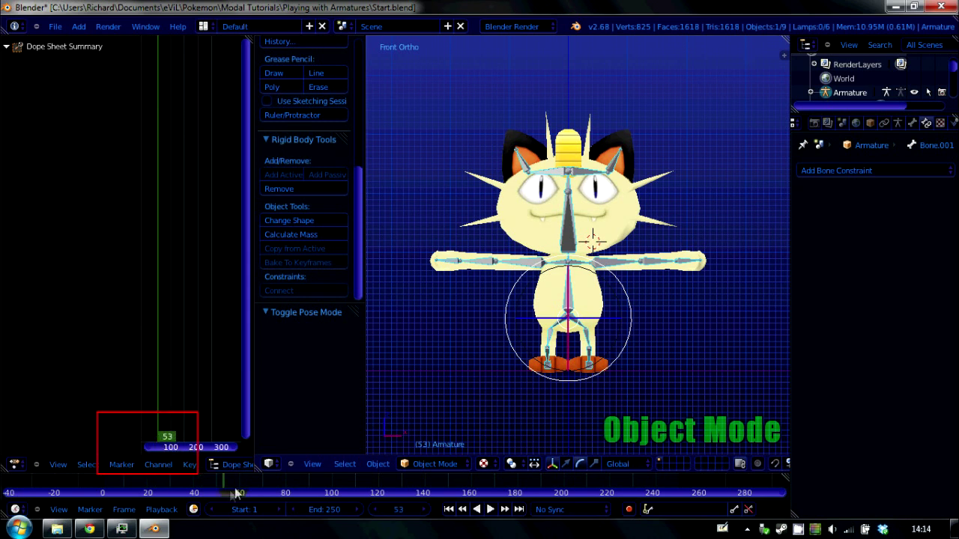
drag(234, 488, 173, 491)
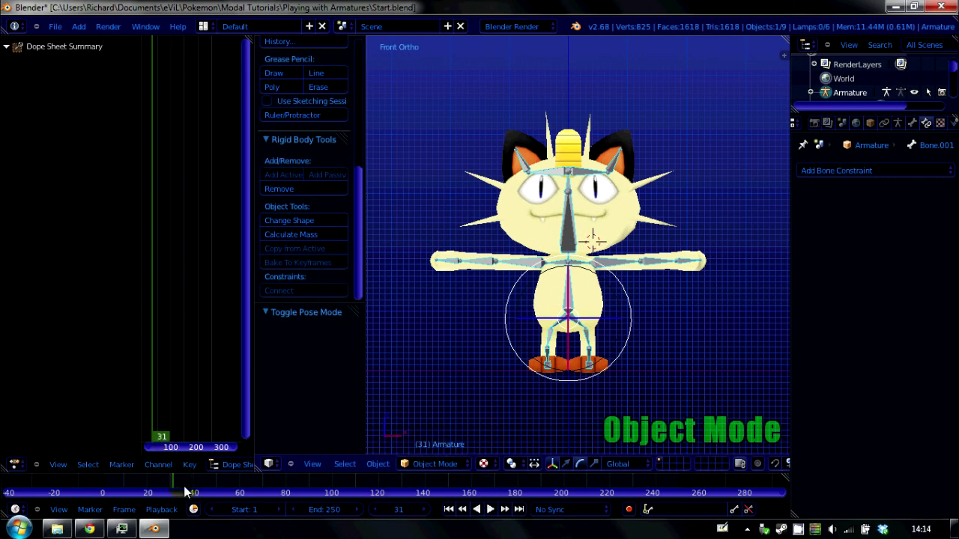
click(102, 483)
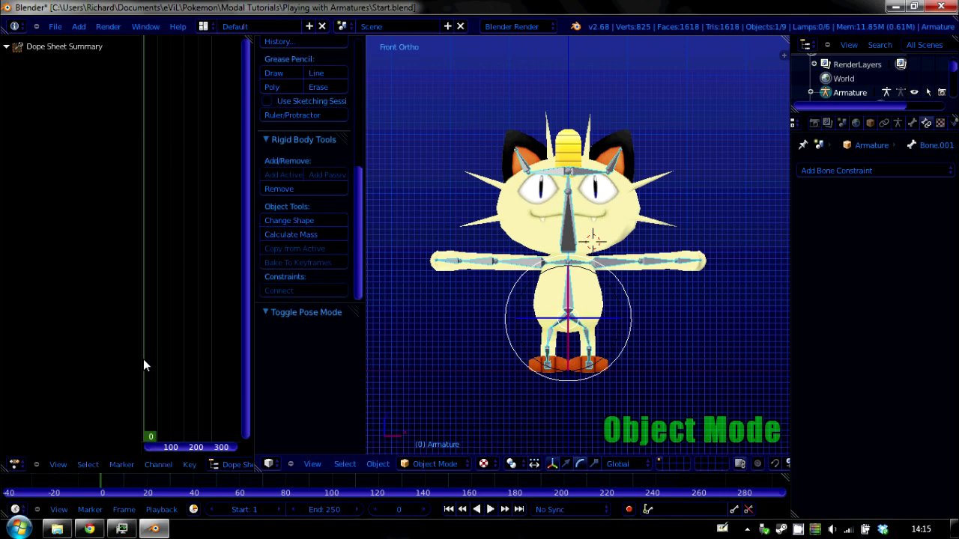
Switch the Dope Sheet to Action Editor mode.
ctrl+middle_drag(141, 361, 117, 362)
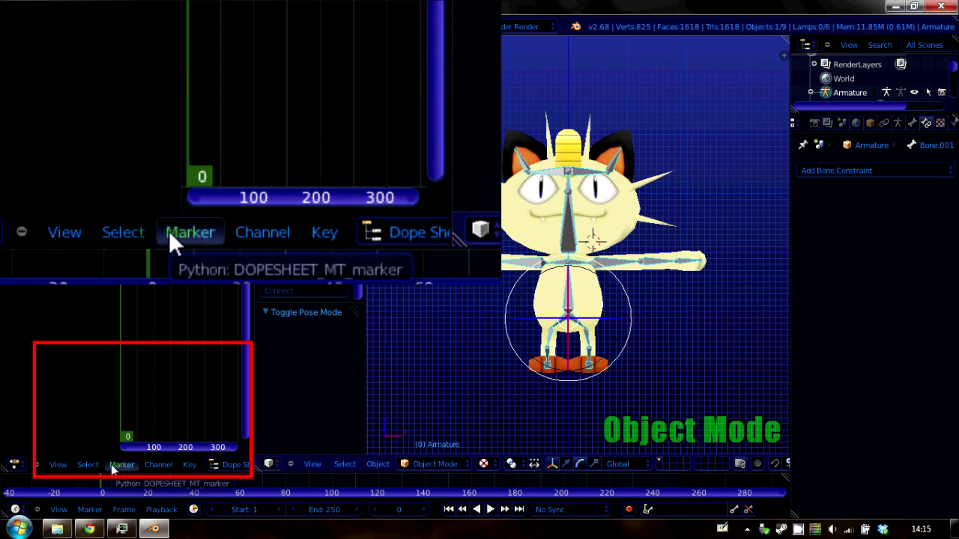
scroll(111, 468, down, 8)
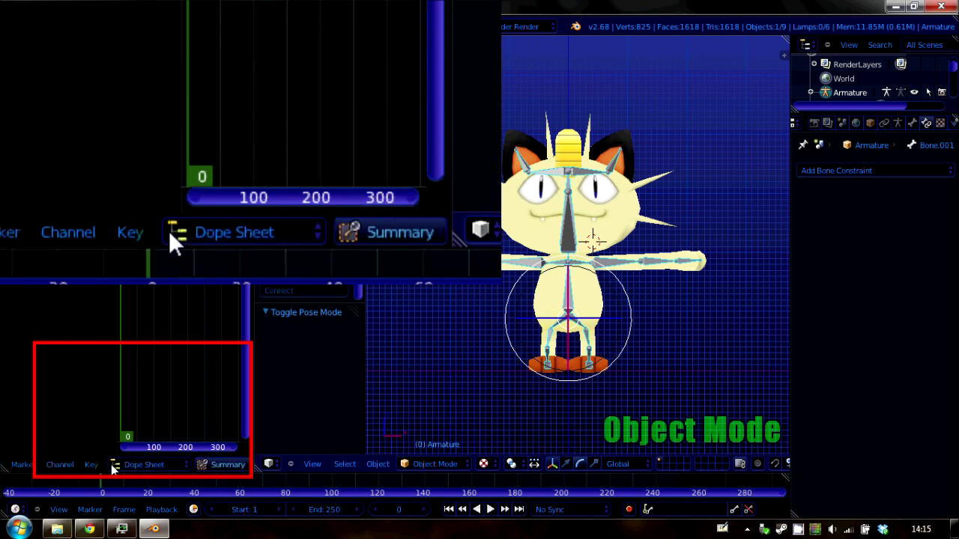
scroll(111, 468, up, 1)
scroll(111, 467, down, 3)
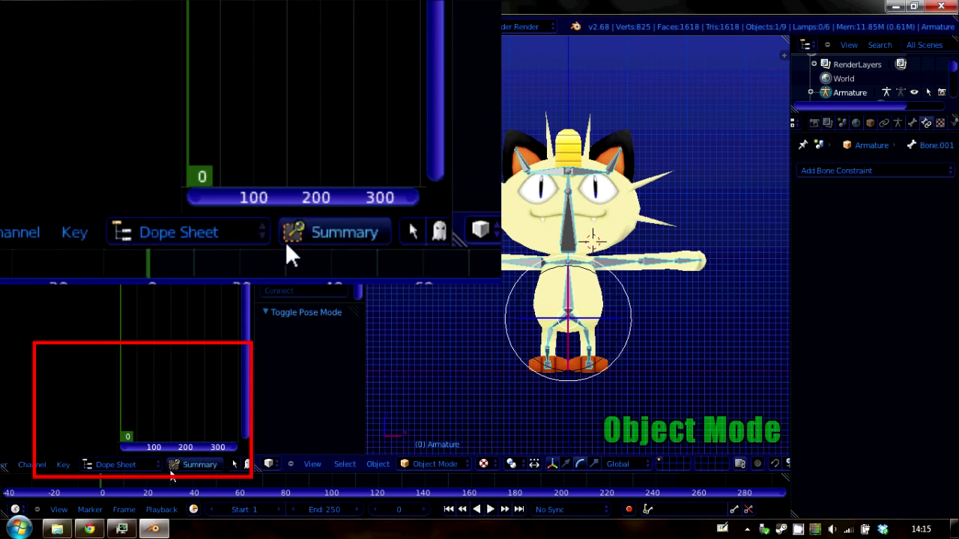
click(151, 467)
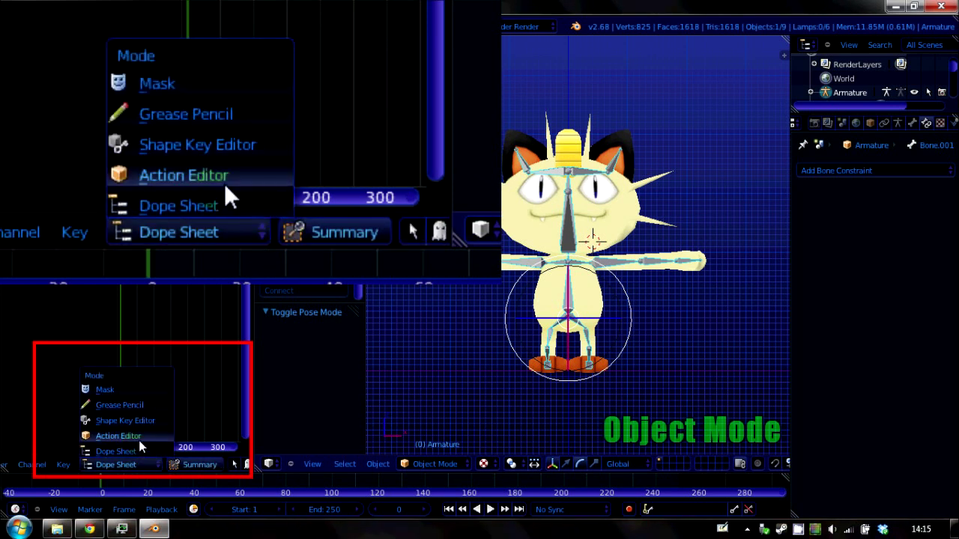
click(140, 437)
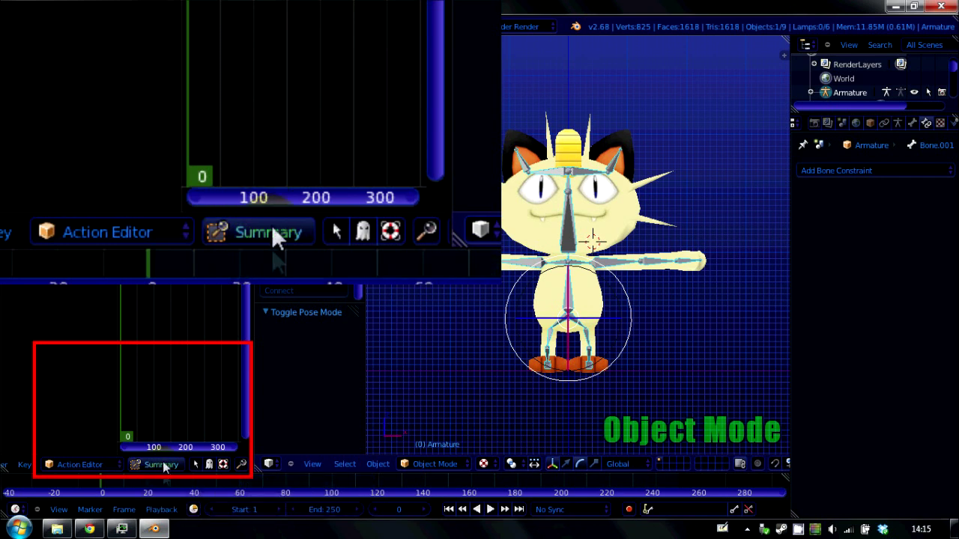
scroll(166, 464, down, 5)
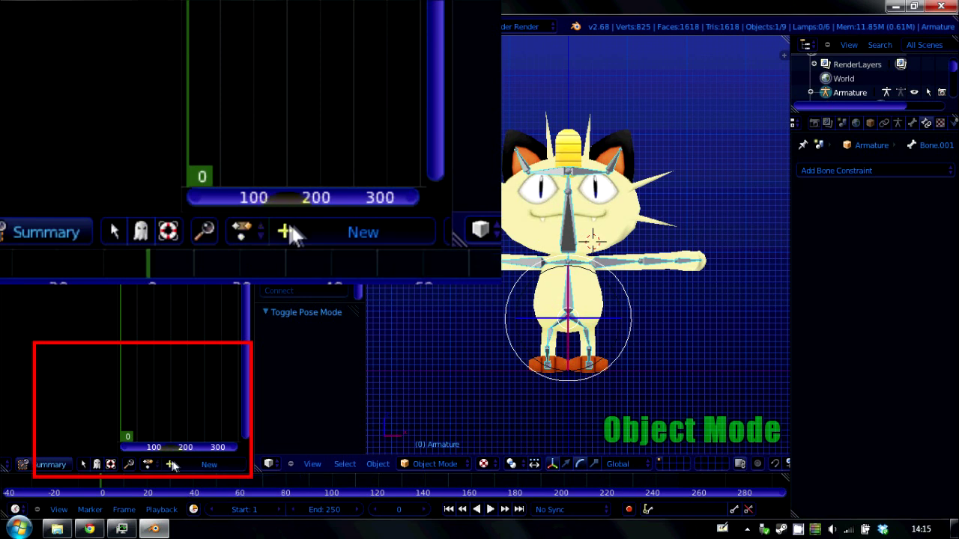
Create a new action and rename it 'Nod'.
click(153, 463)
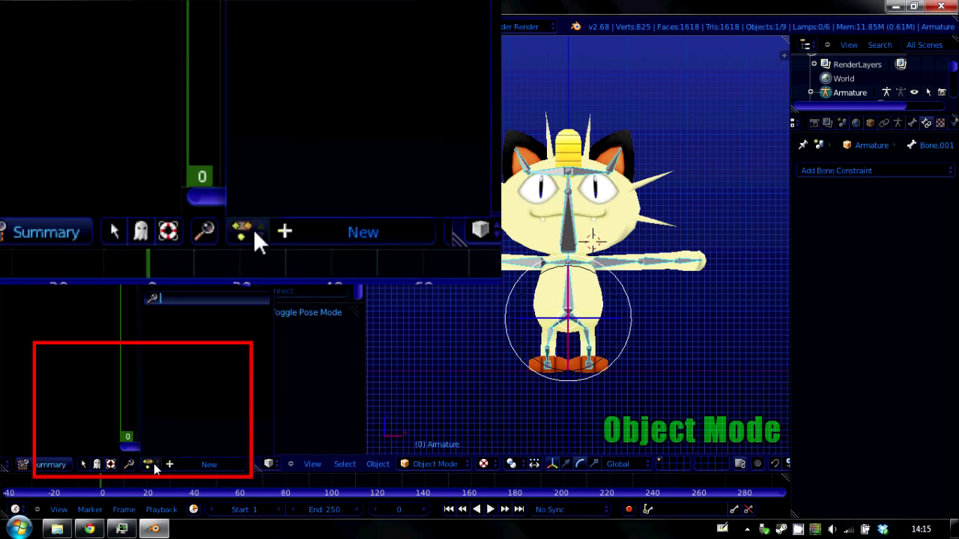
click(155, 466)
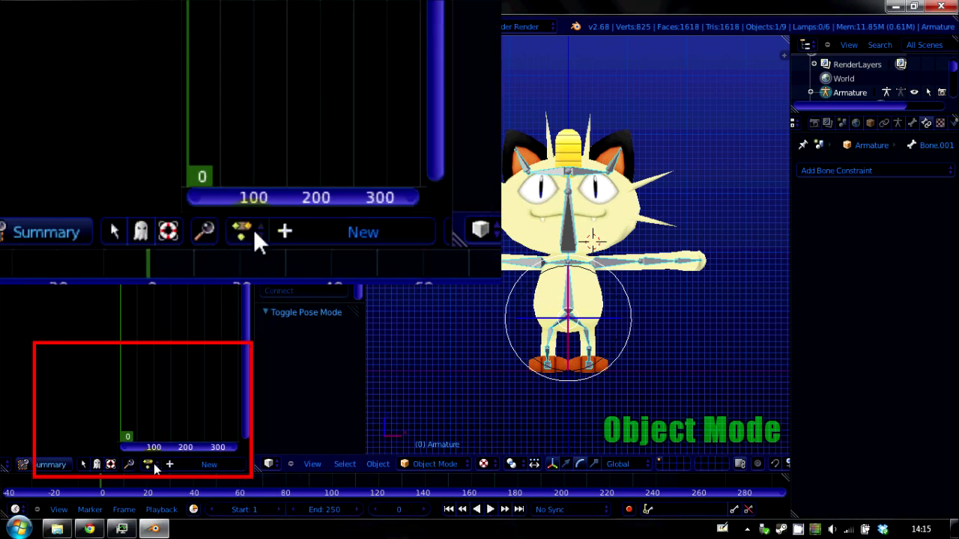
click(214, 468)
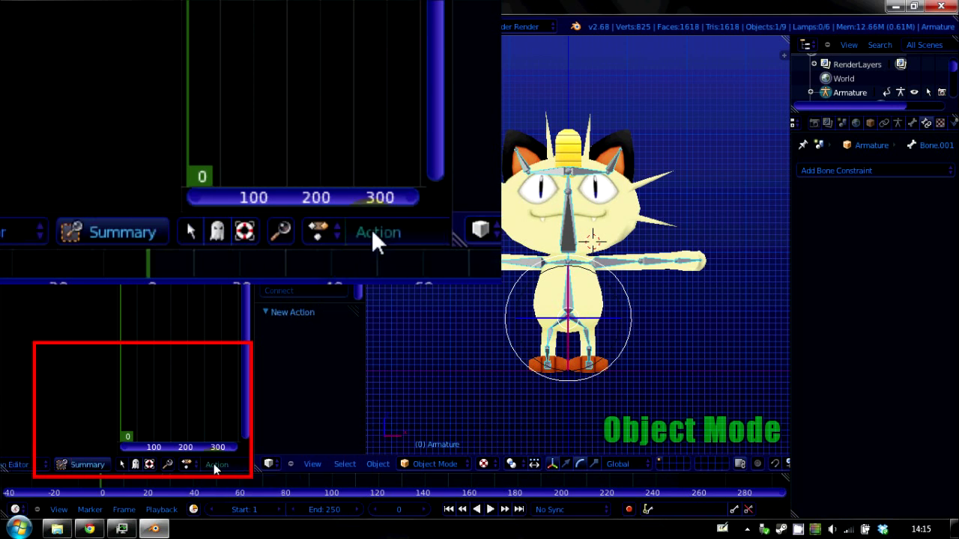
click(201, 466)
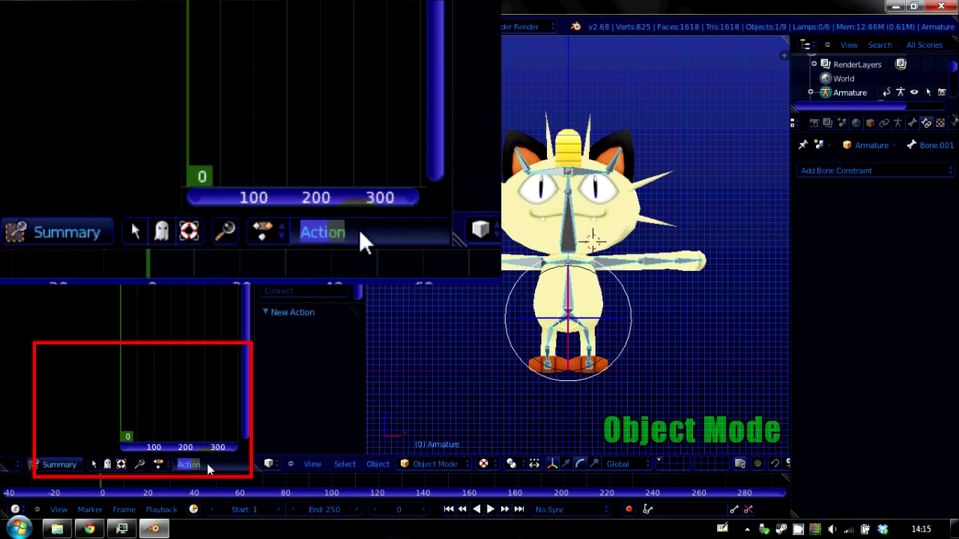
key(BackSpace)
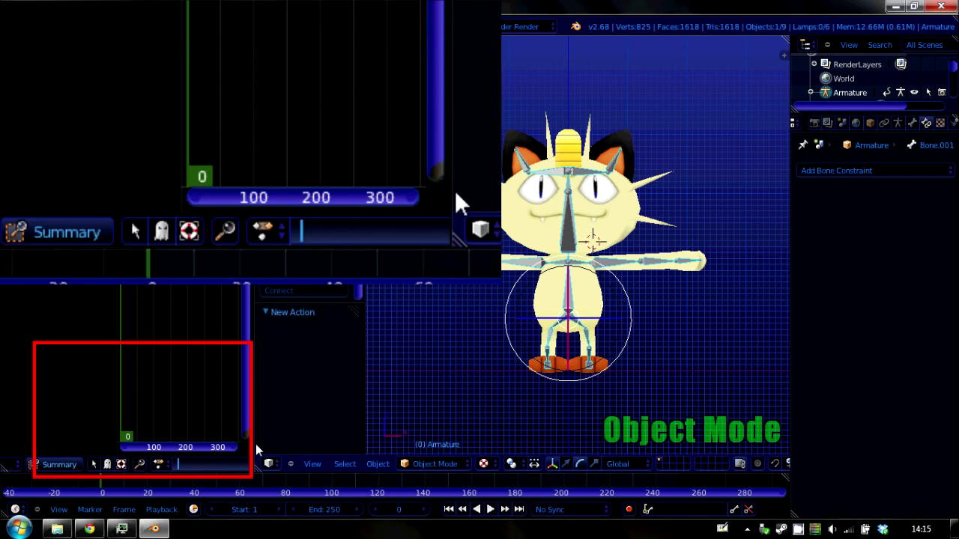
text(Nod)
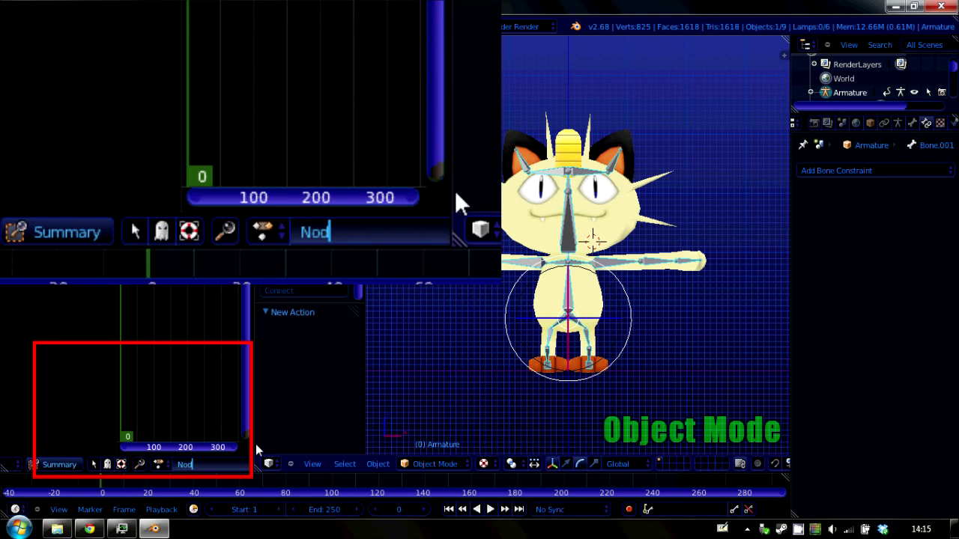
key(Return)
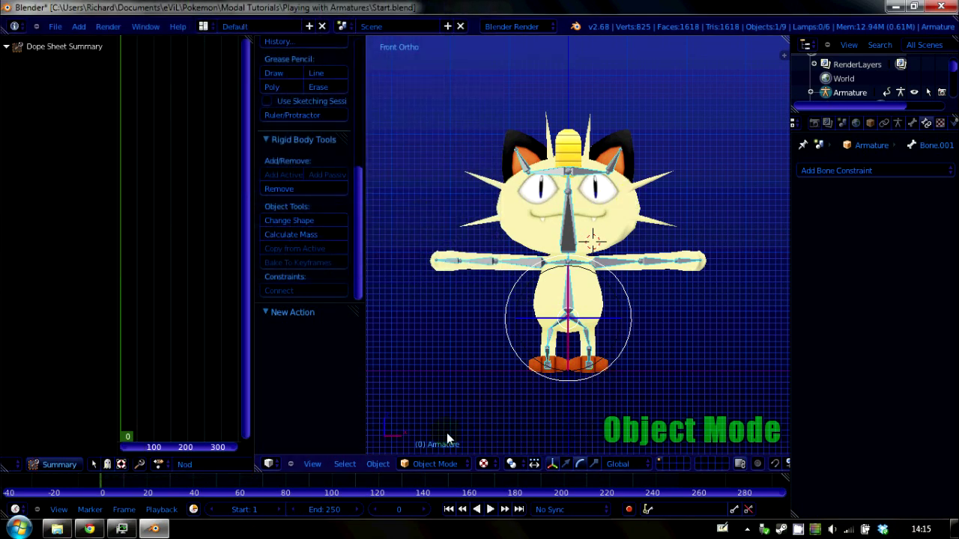
Put the armature in Pose Mode, enable Auto Keying, and set the keying set to Available.
click(425, 465)
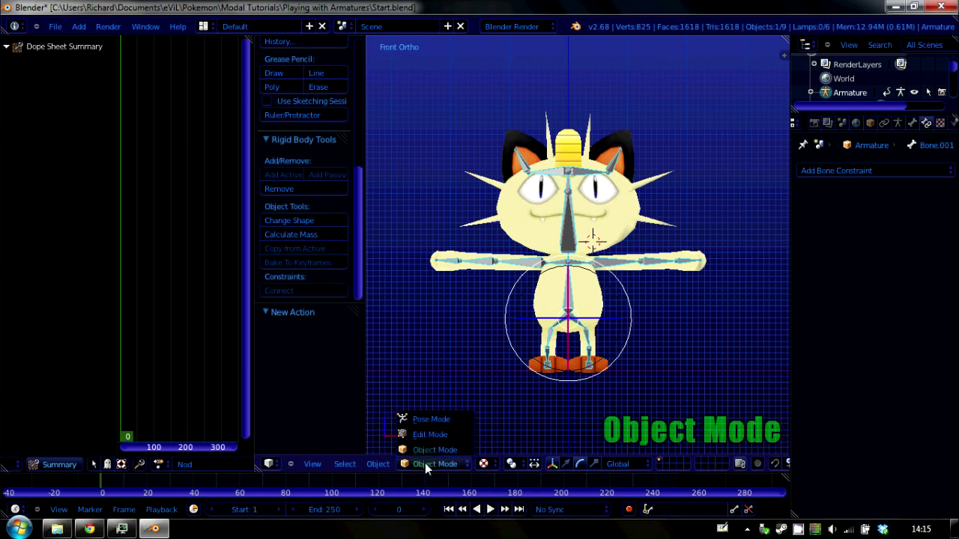
click(440, 418)
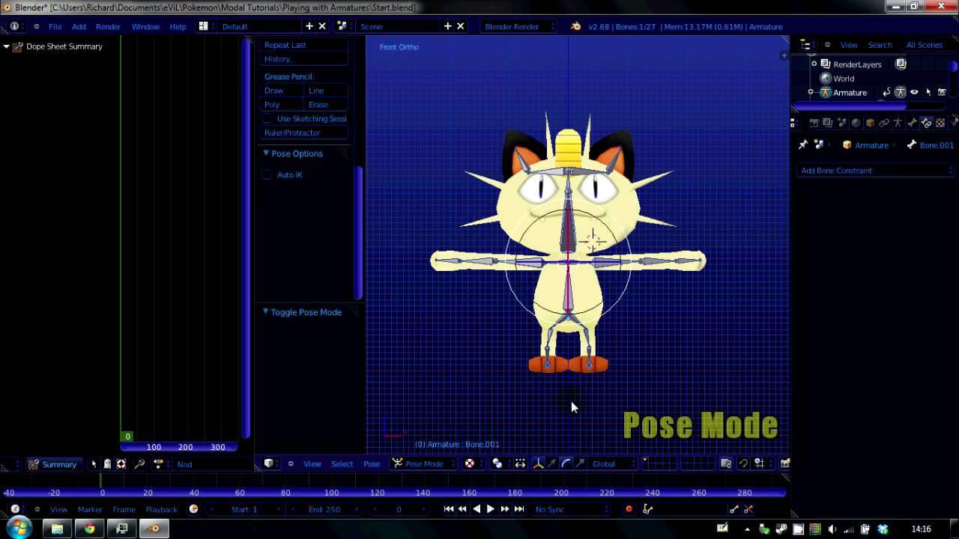
click(630, 510)
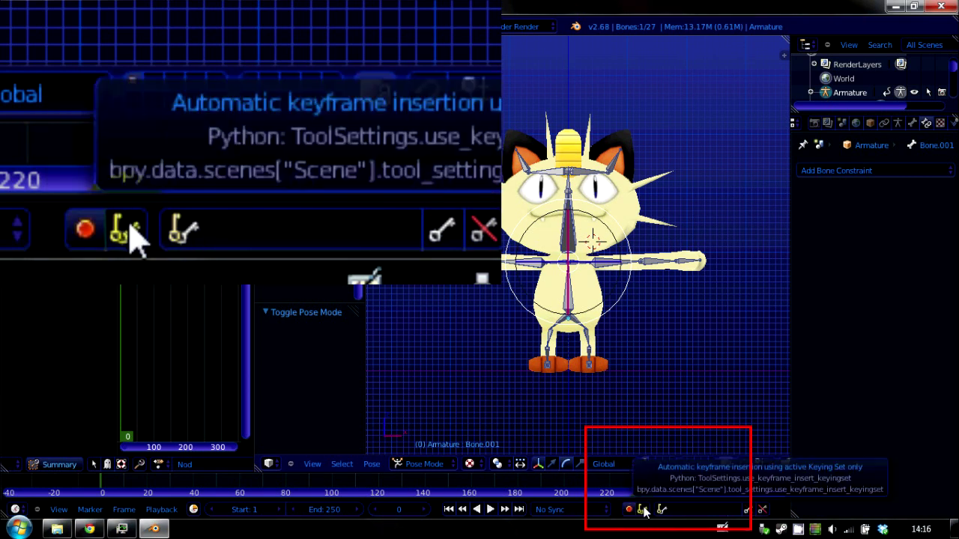
click(681, 514)
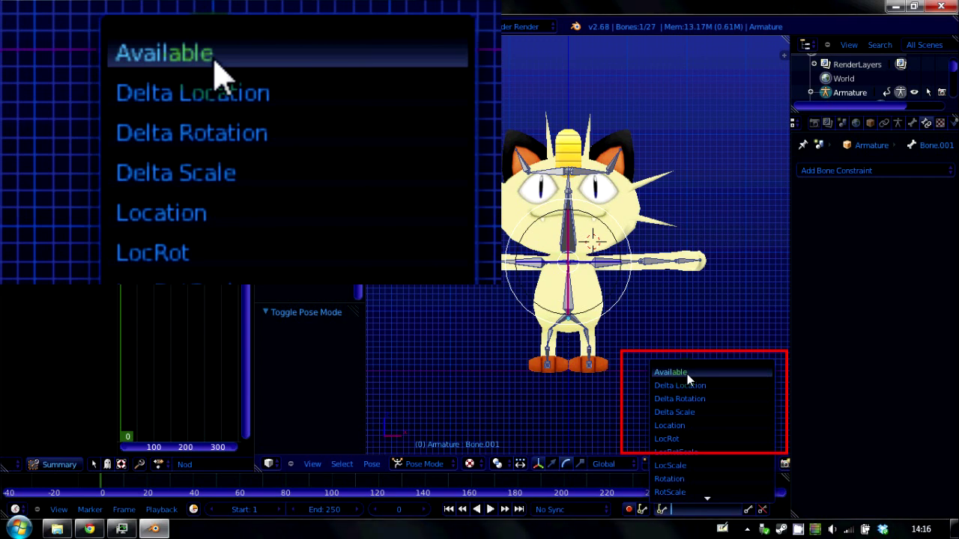
click(687, 374)
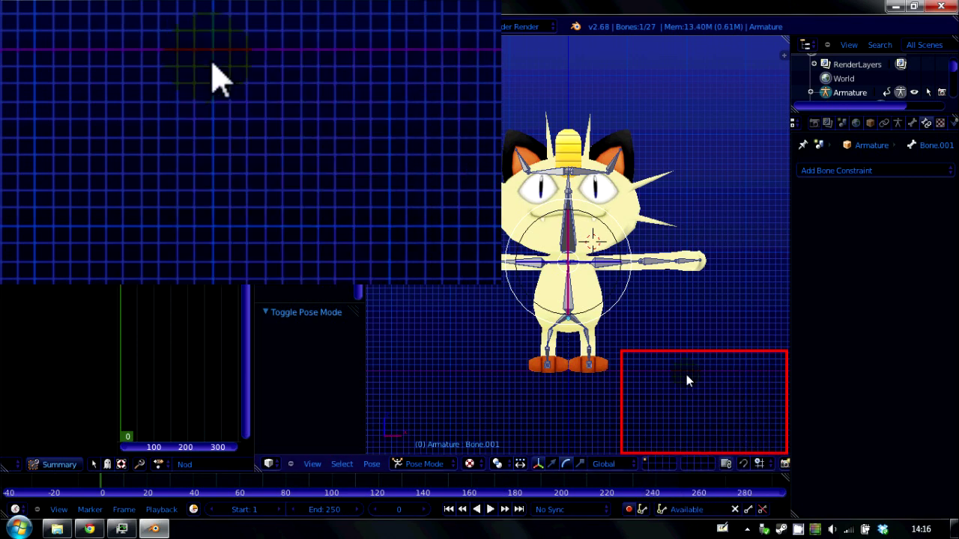
scroll(636, 342, up, 4)
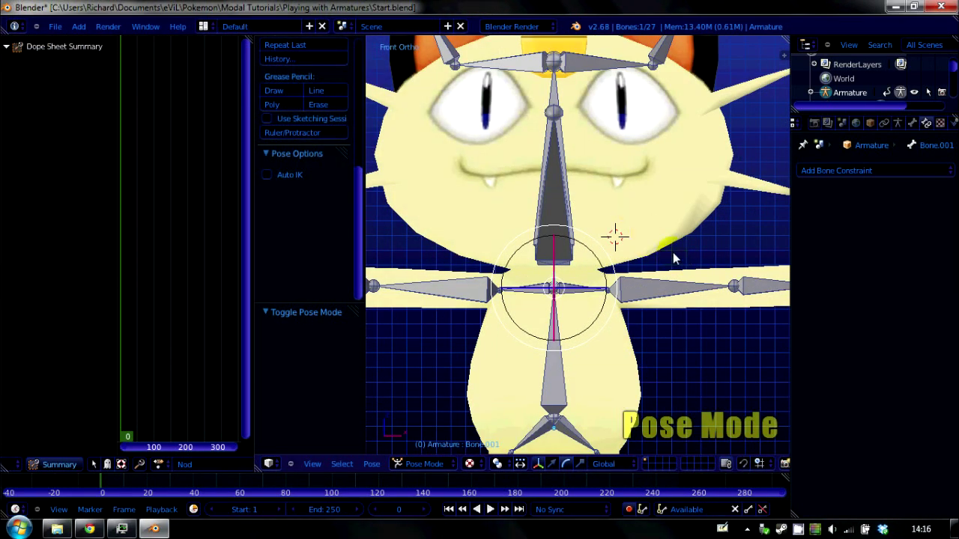
Set the transform orientation to Gimbal after briefly switching back to Global.
middle_drag(671, 252, 621, 288)
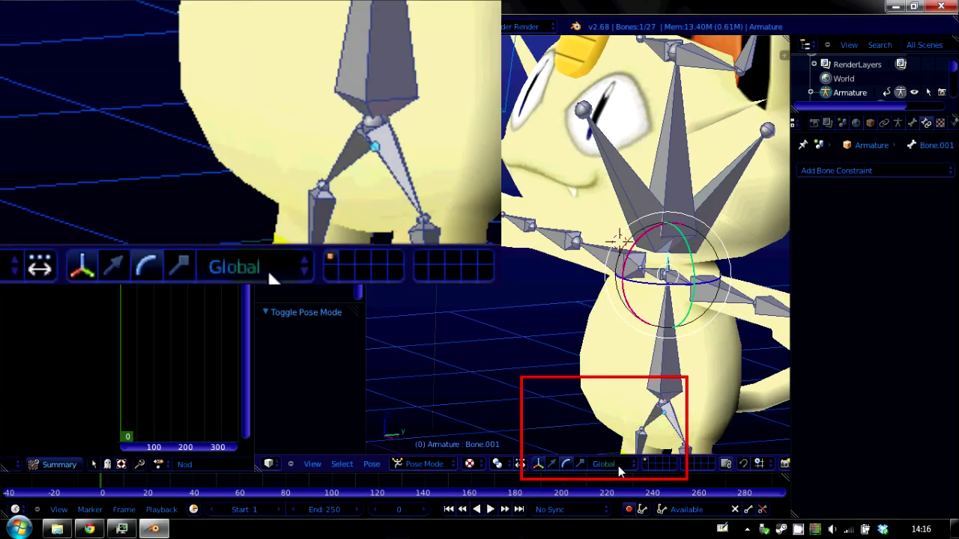
click(630, 466)
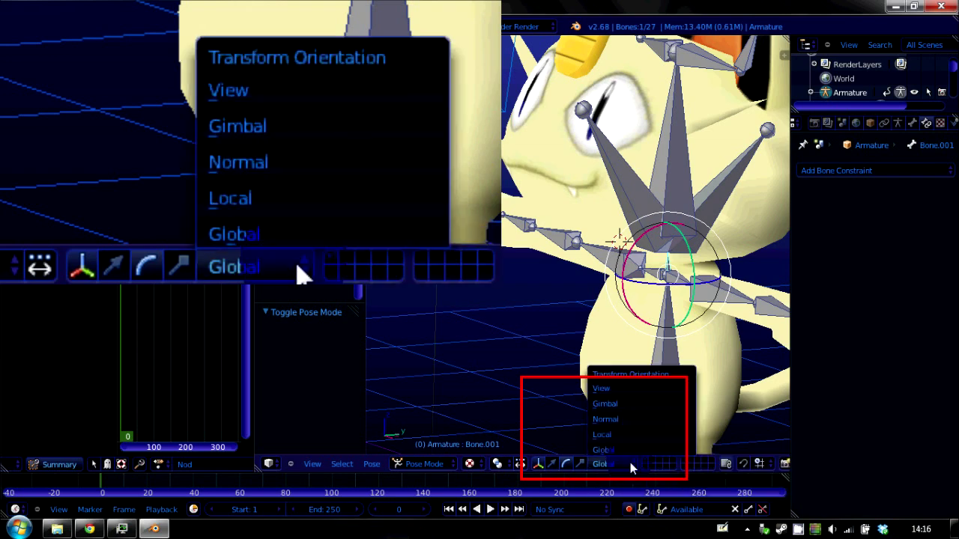
click(635, 406)
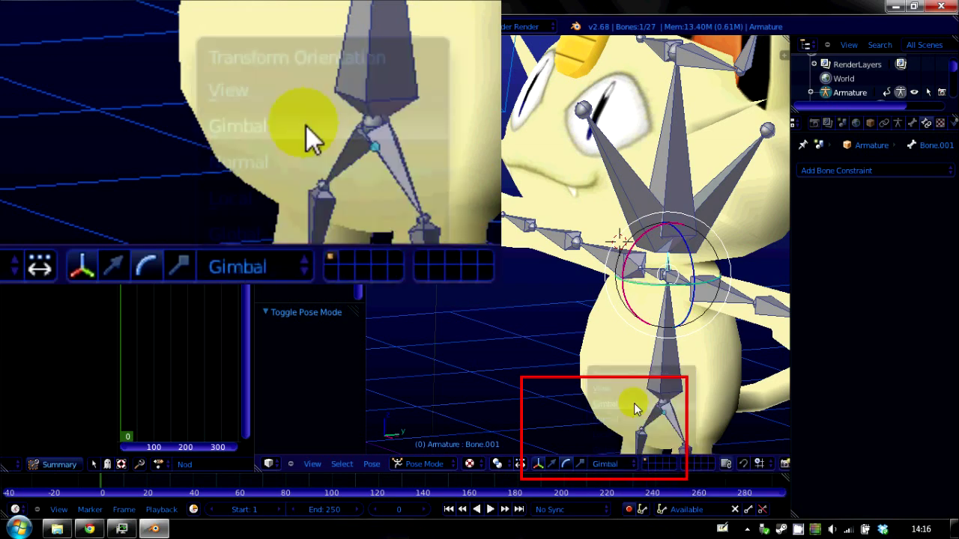
click(619, 465)
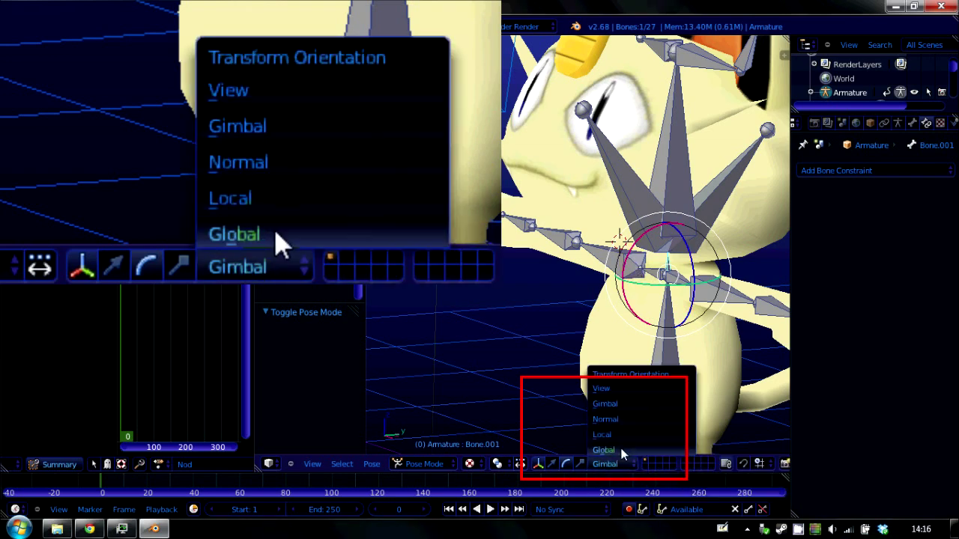
click(621, 451)
click(627, 465)
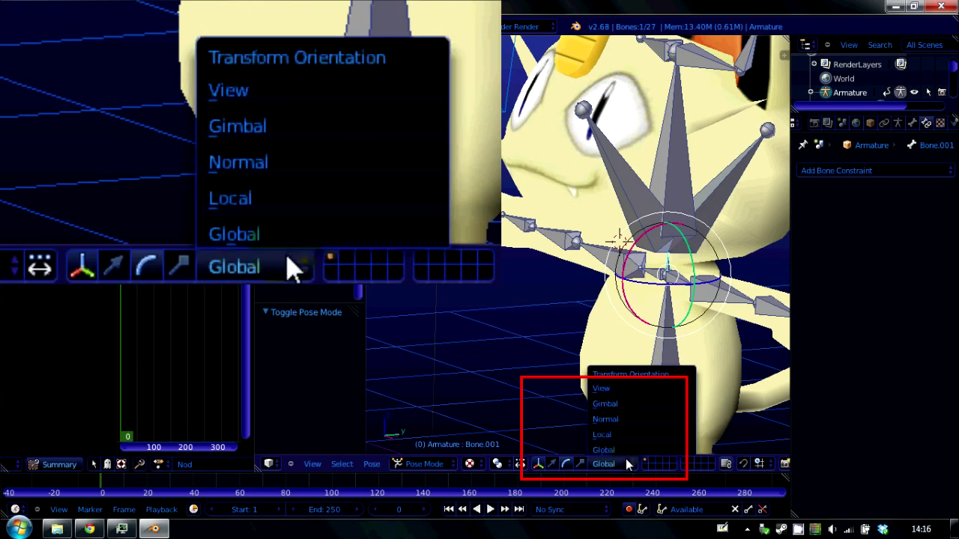
click(630, 406)
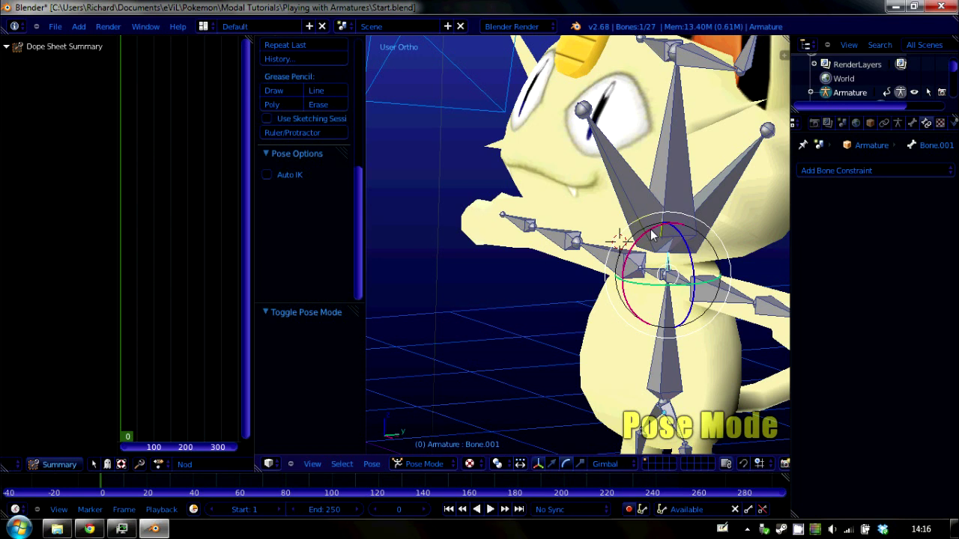
Key Bone.001 with zero X rotation from the gizmo's X ring, bringing frame 0 into view.
click(650, 229)
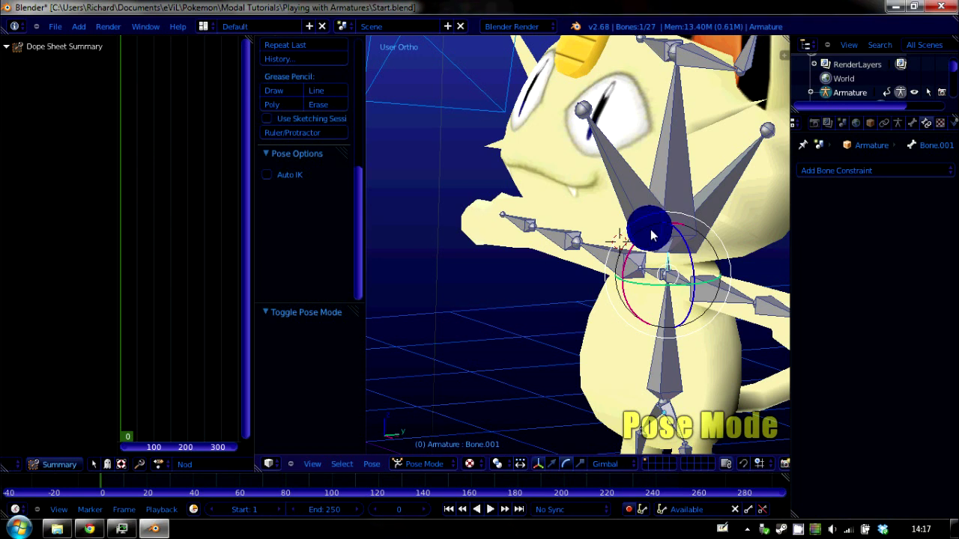
middle_drag(116, 69, 176, 81)
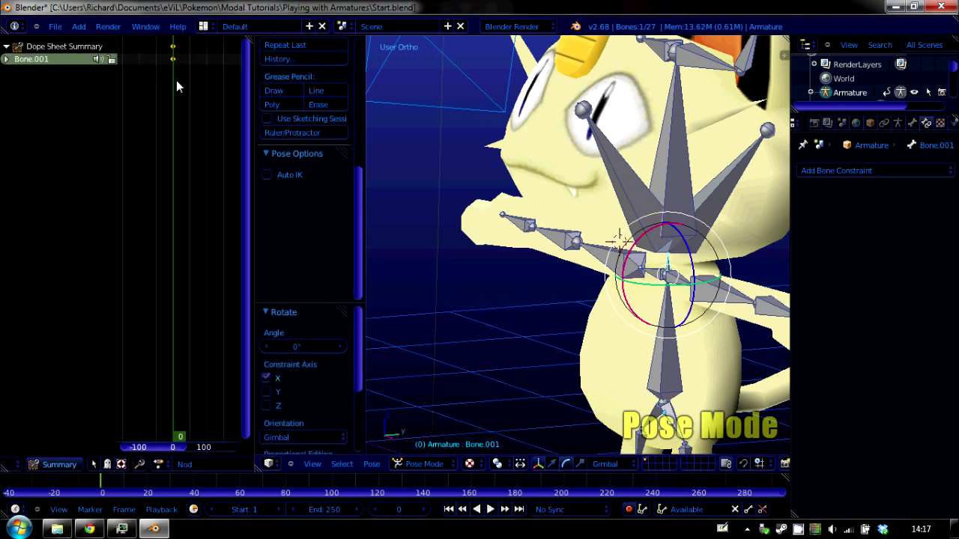
scroll(173, 53, up, 4)
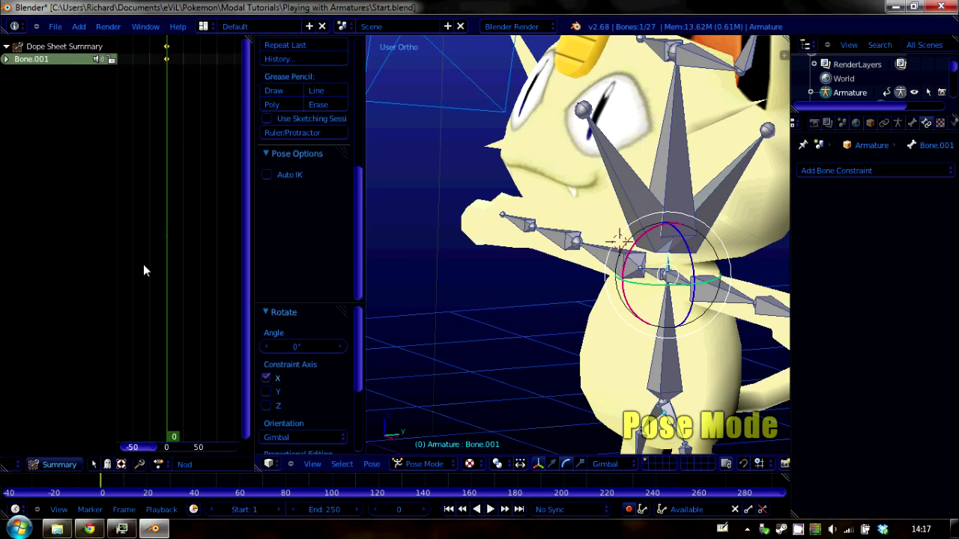
Move the Bone.001 keyframe and settle it back at frame 0, with the playhead at 0.
click(167, 59)
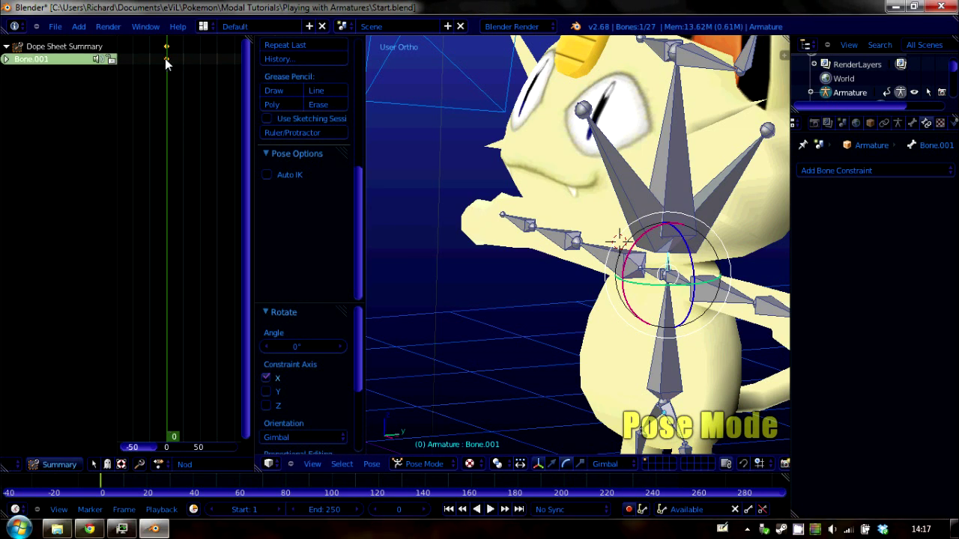
key(g)
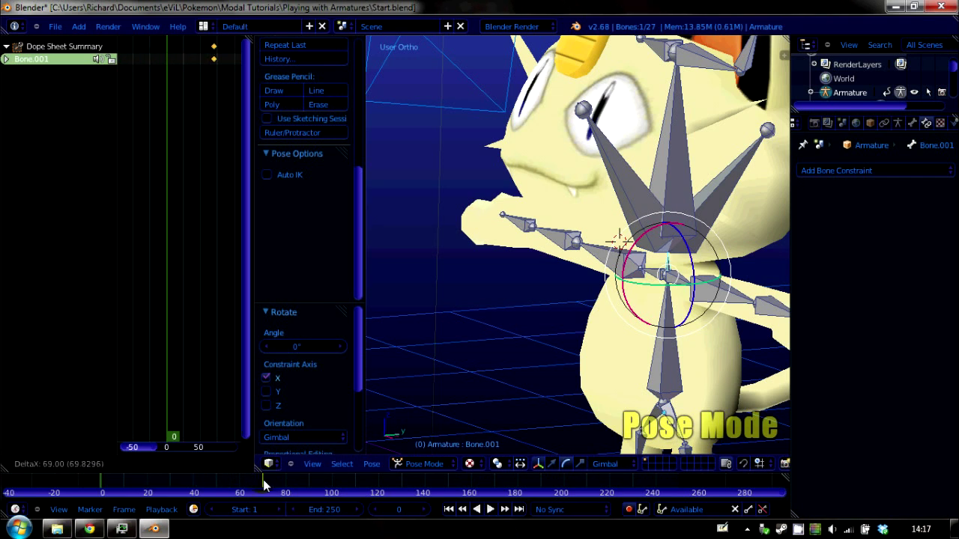
click(218, 57)
key(g)
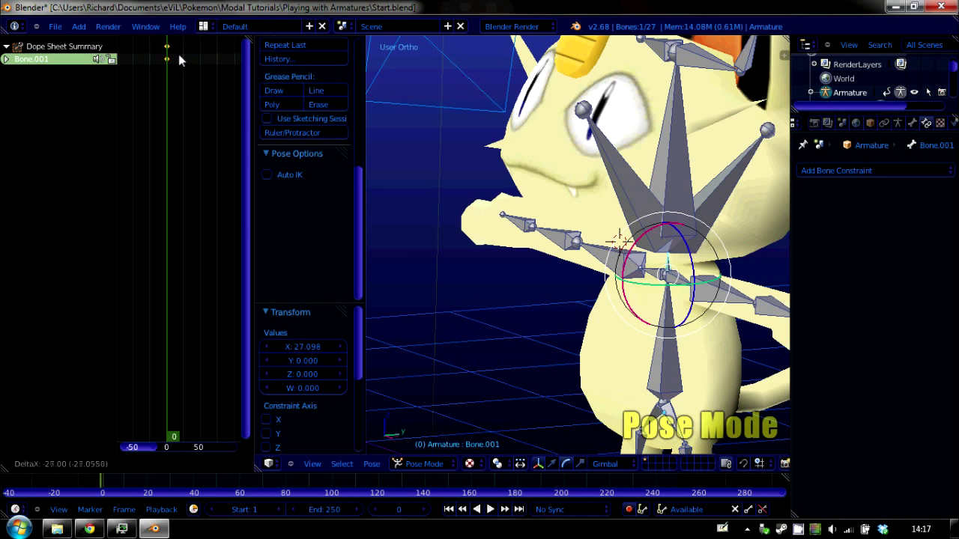
click(179, 60)
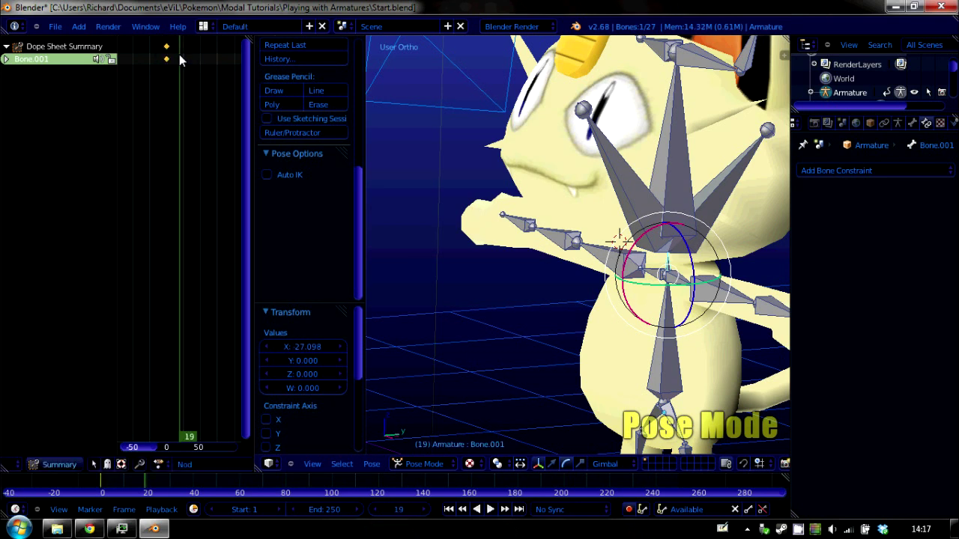
key(Right)
key(Right)
click(166, 59)
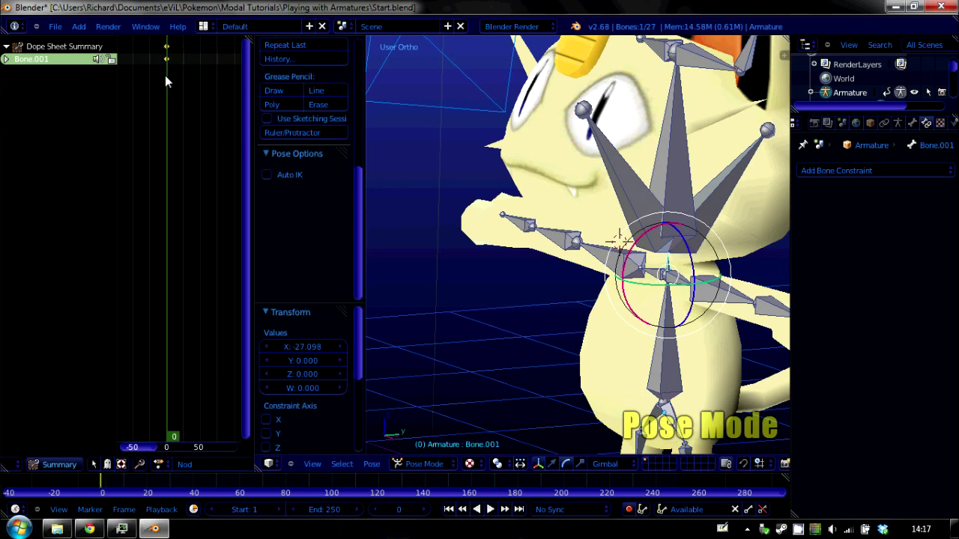
Move the current frame from 40 back through 18 to frame 15, then view the head from another angle.
click(194, 71)
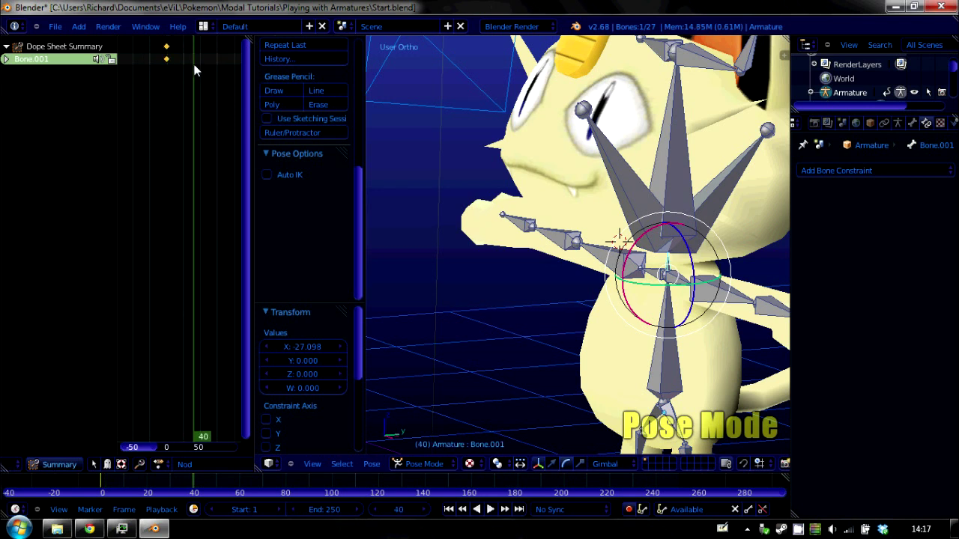
drag(194, 70, 176, 61)
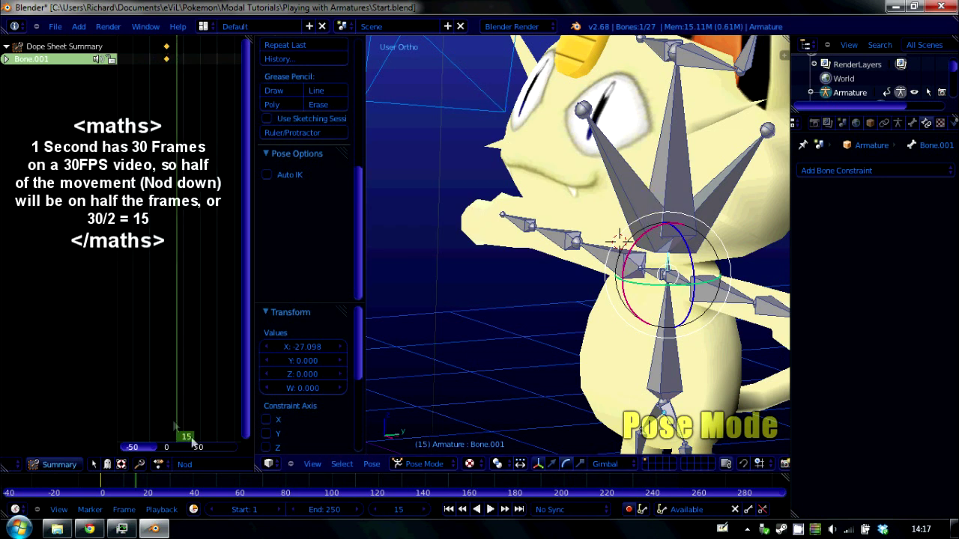
mouse_move(181, 60)
mouse_down()
mouse_move(176, 73)
mouse_move(200, 67)
mouse_move(177, 73)
mouse_up()
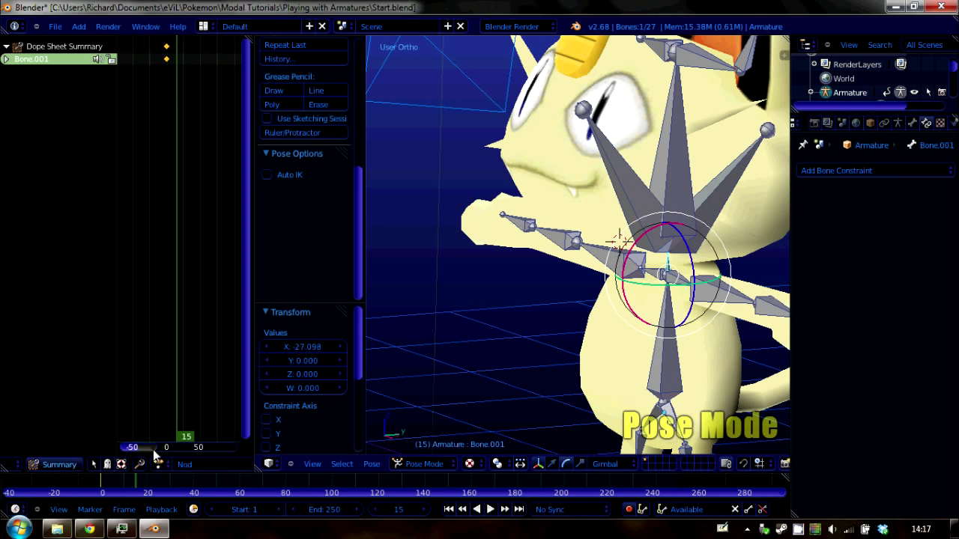
scroll(177, 208, up, 4)
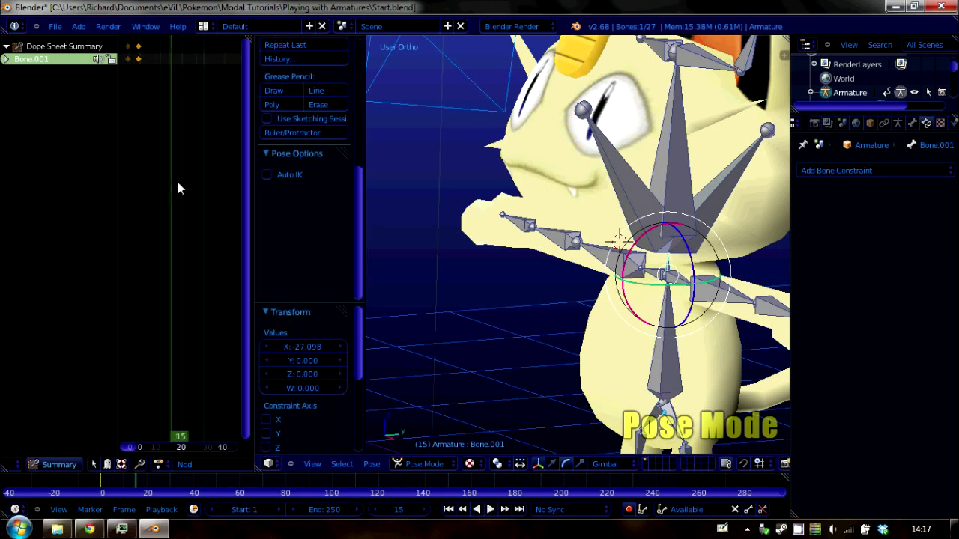
scroll(178, 187, up, 1)
alt+scroll(179, 188, down, 12)
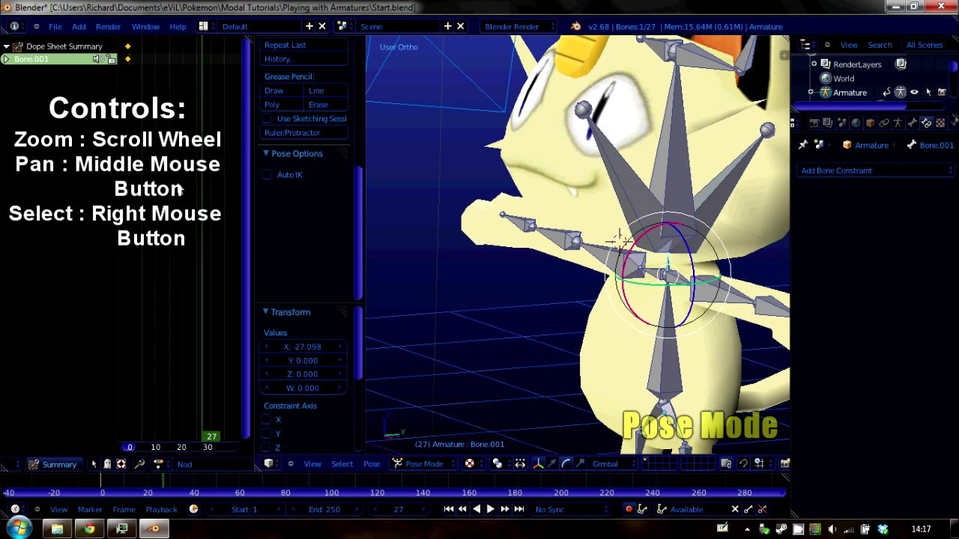
alt+scroll(180, 190, up, 13)
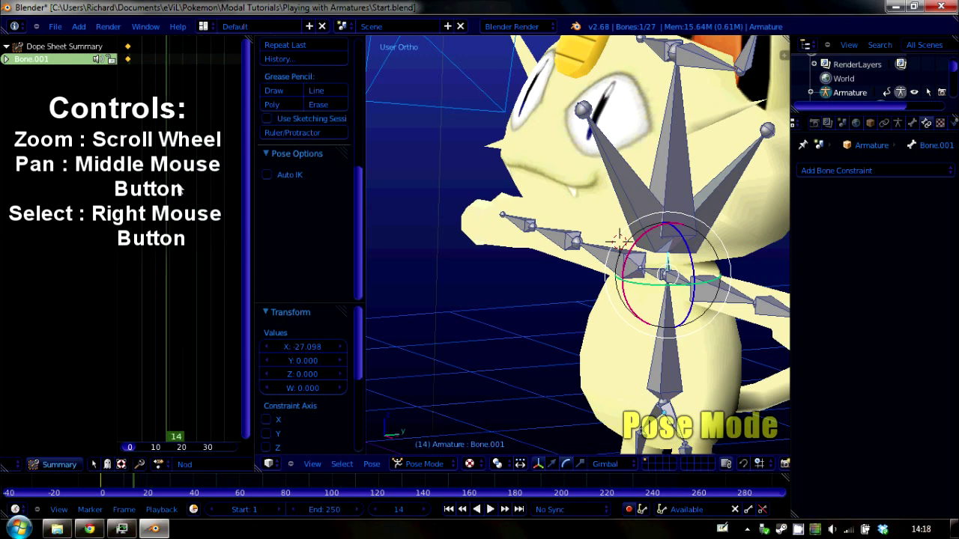
alt+scroll(180, 191, down, 1)
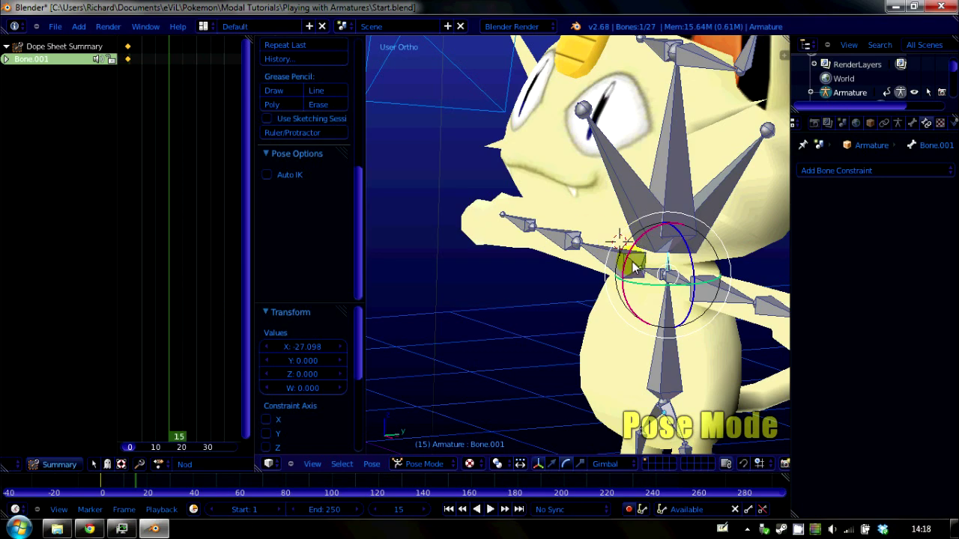
middle_drag(633, 266, 446, 304)
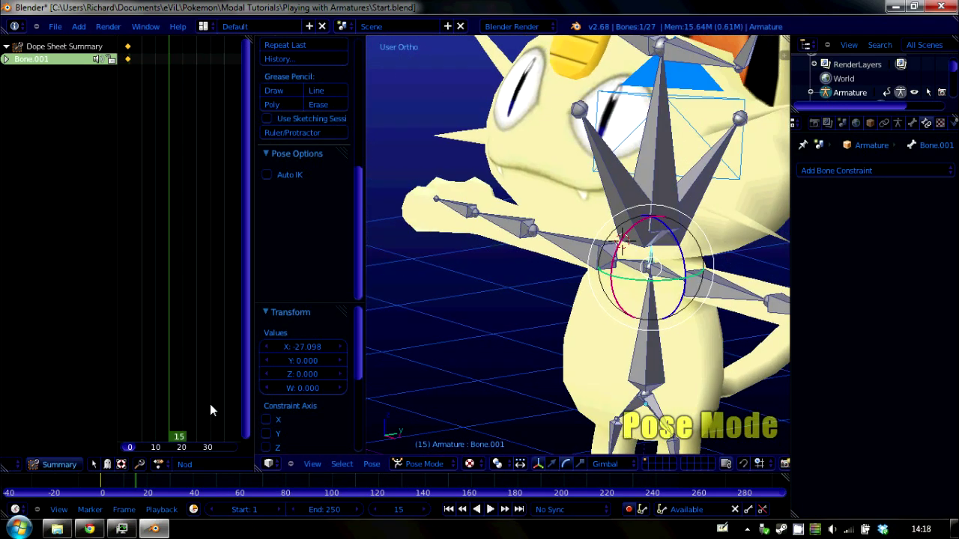
Tilt Bone.001 18.6° on X at frame 15, then replay the nod from frame 0.
click(631, 234)
drag(632, 234, 618, 239)
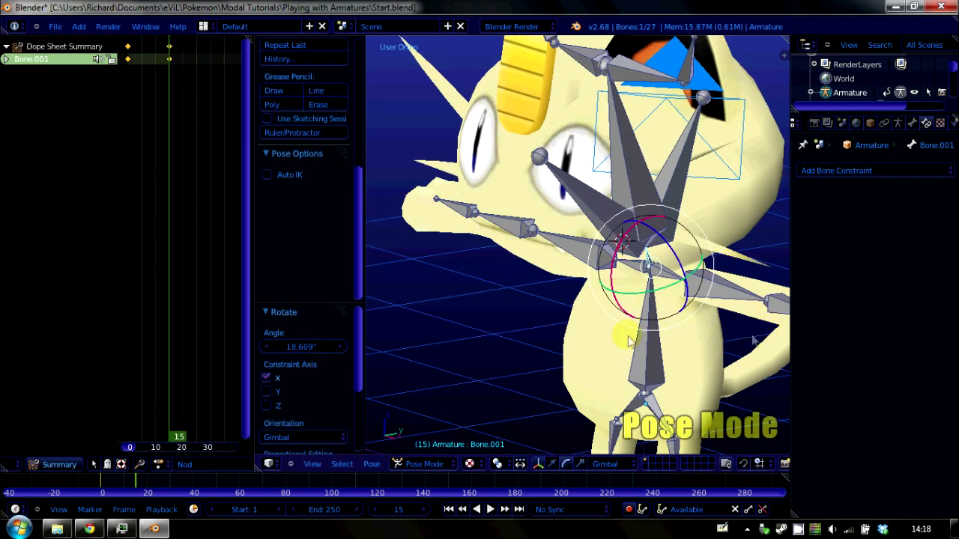
drag(183, 85, 46, 73)
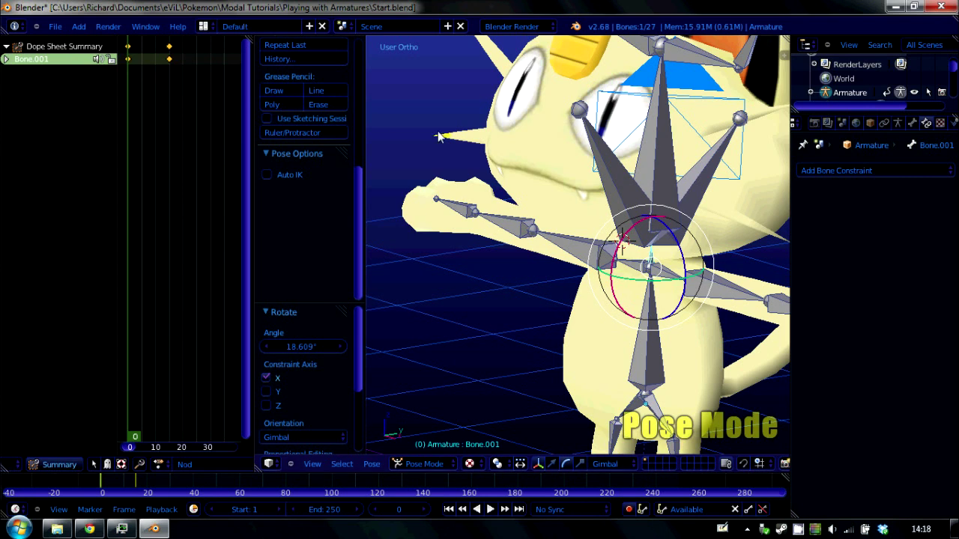
key(alt+a)
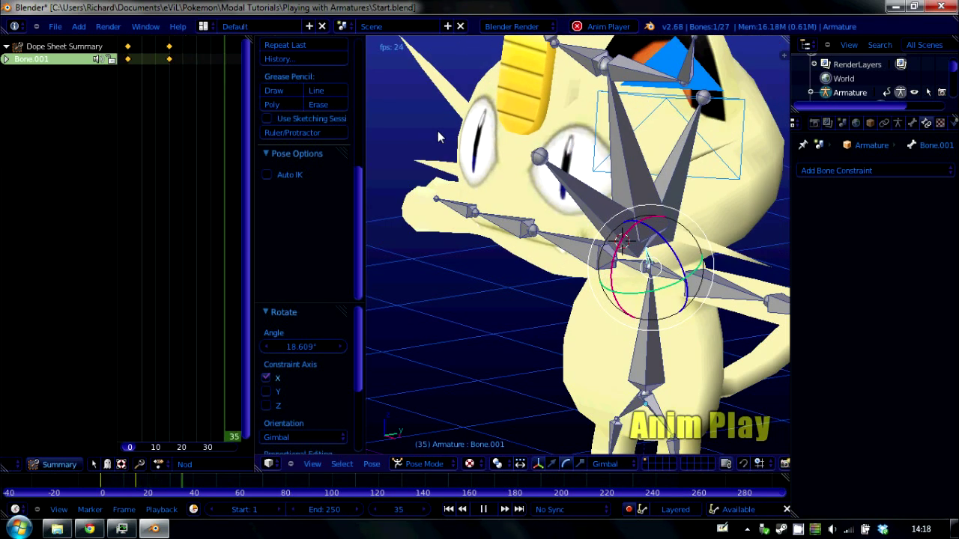
key(Escape)
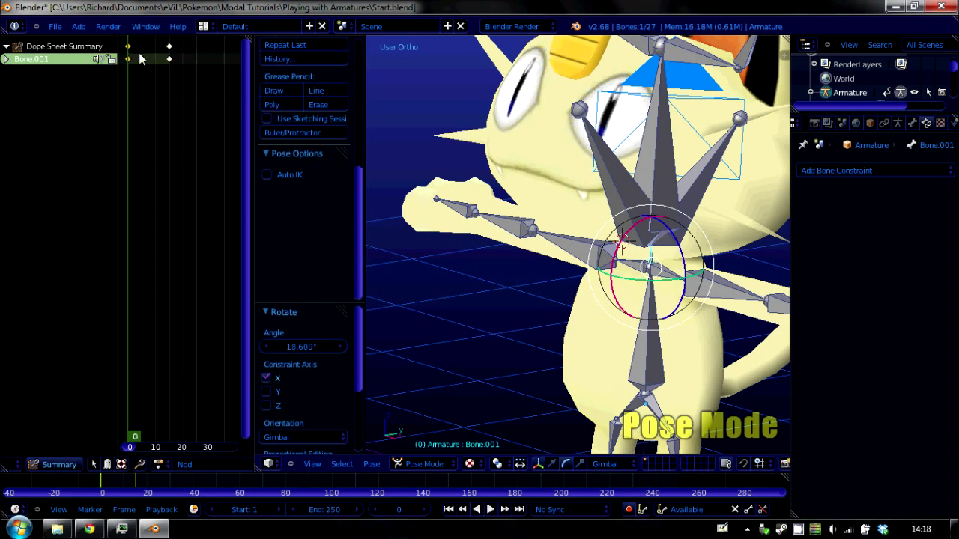
Copy Bone.001's frame 0 keyframes to about frame 29, then scrub to frame 17 to check.
click(135, 58)
click(130, 60)
click(130, 43)
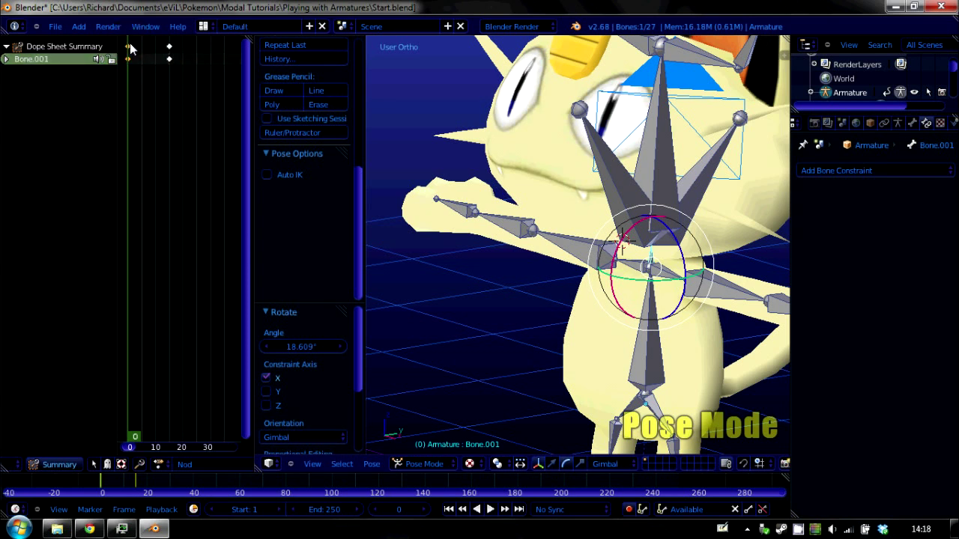
click(131, 59)
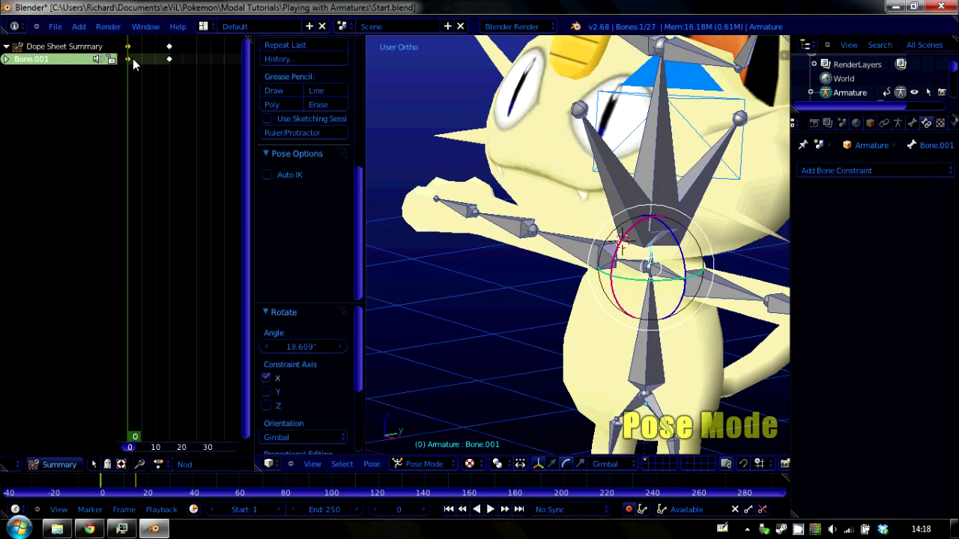
key(g)
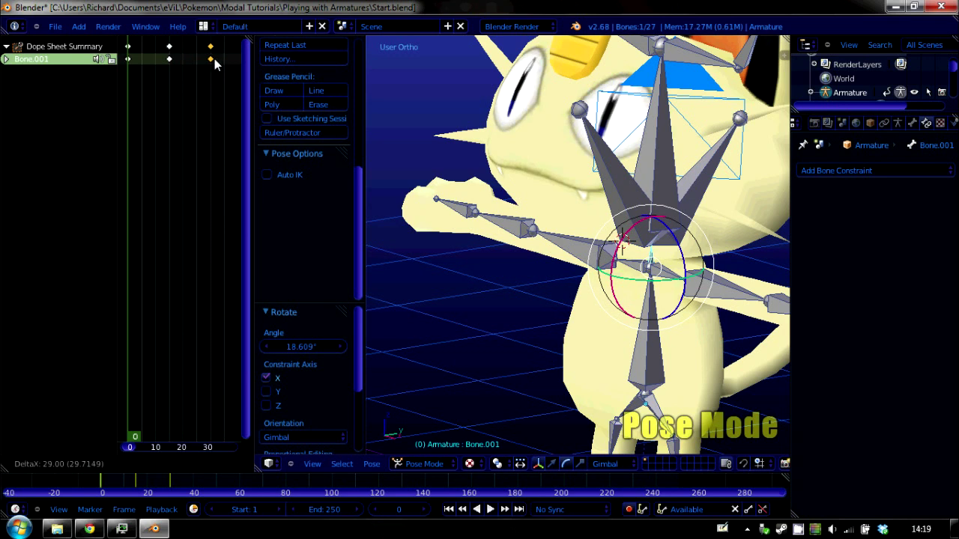
click(214, 59)
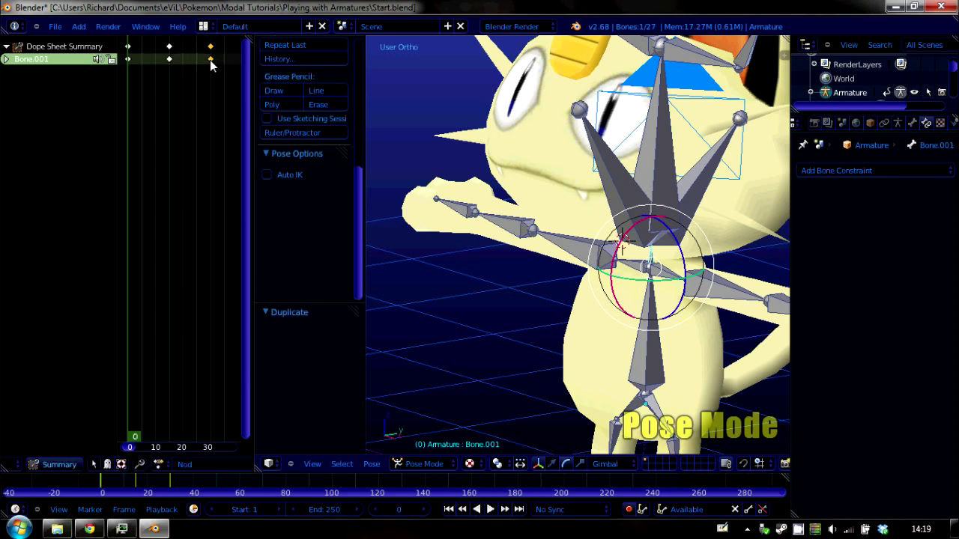
click(210, 60)
drag(201, 80, 129, 88)
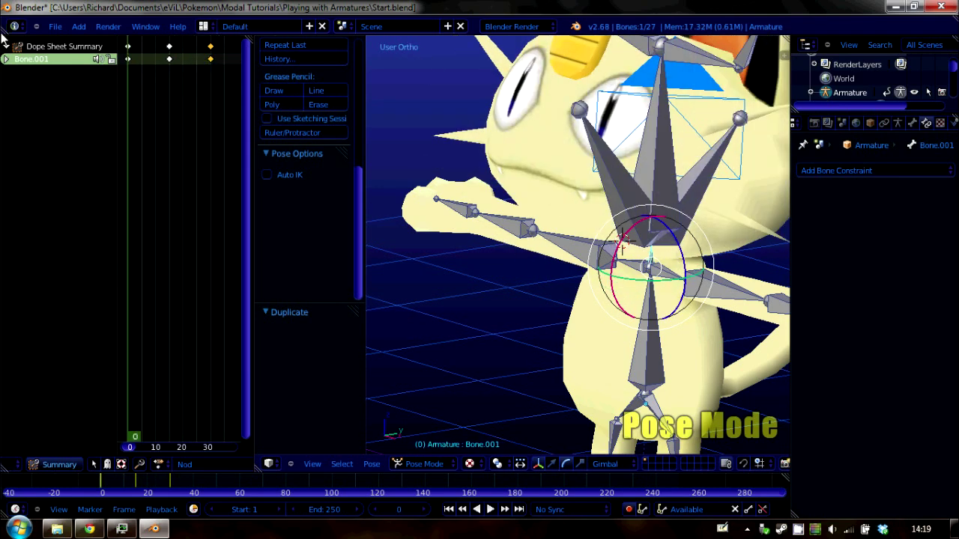
Play the nod, then zoom and orbit around Meowth to a side angle.
key(alt+a)
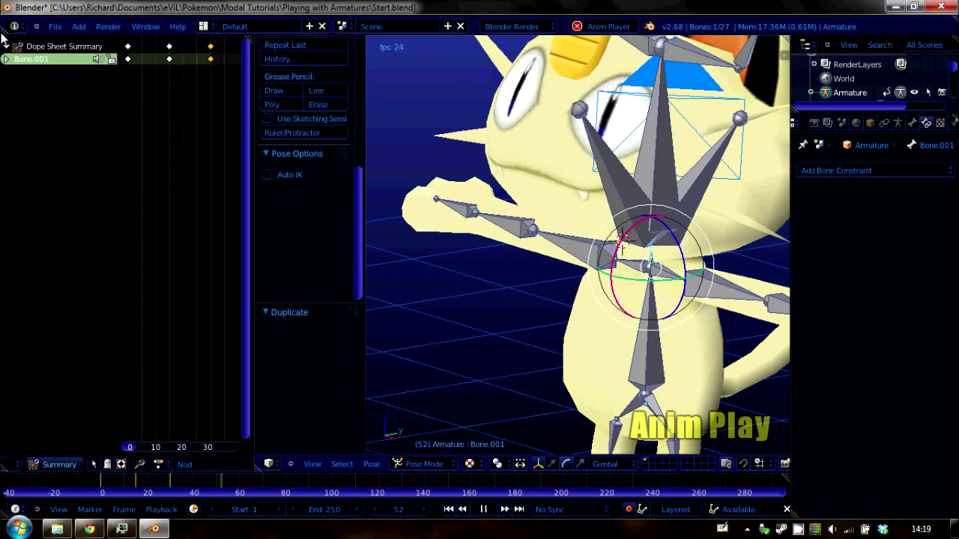
key(Escape)
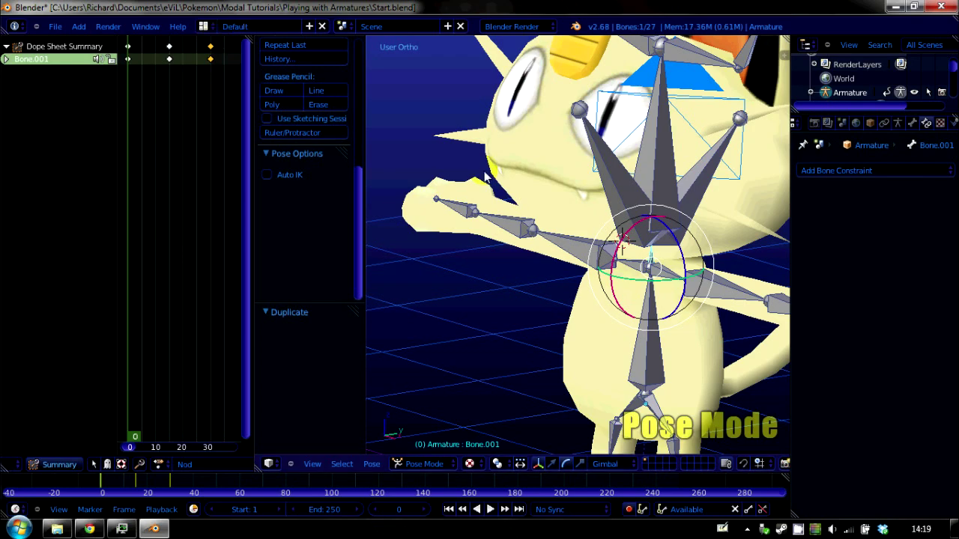
scroll(669, 288, down, 6)
middle_drag(669, 288, 594, 289)
scroll(594, 289, up, 5)
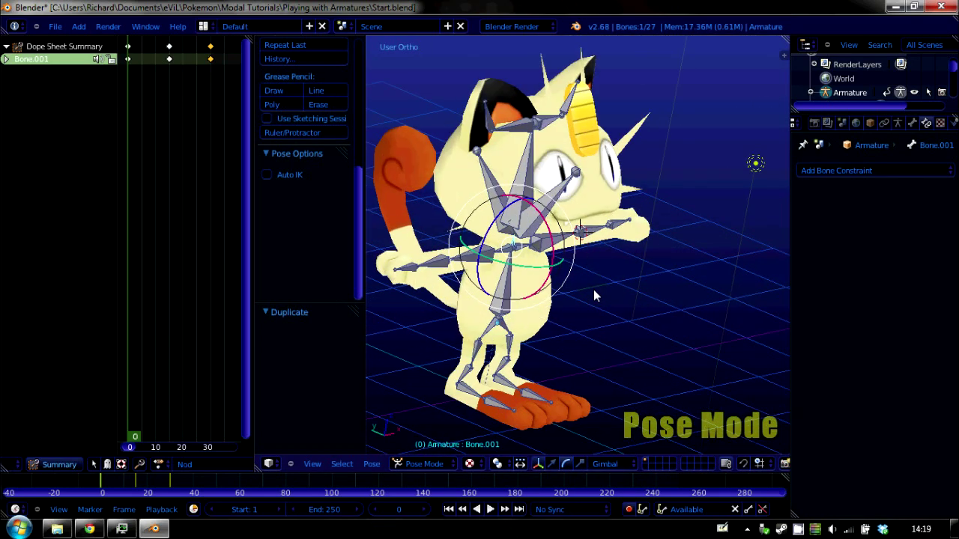
Replay the nod twice, then create Nod.001 as a copy of the Nod action.
key(alt+a)
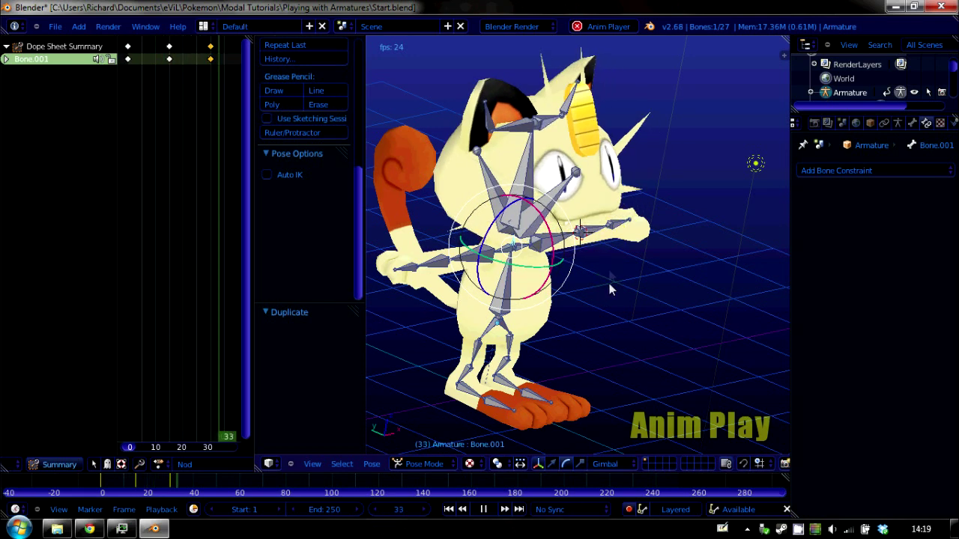
key(Escape)
key(alt+a)
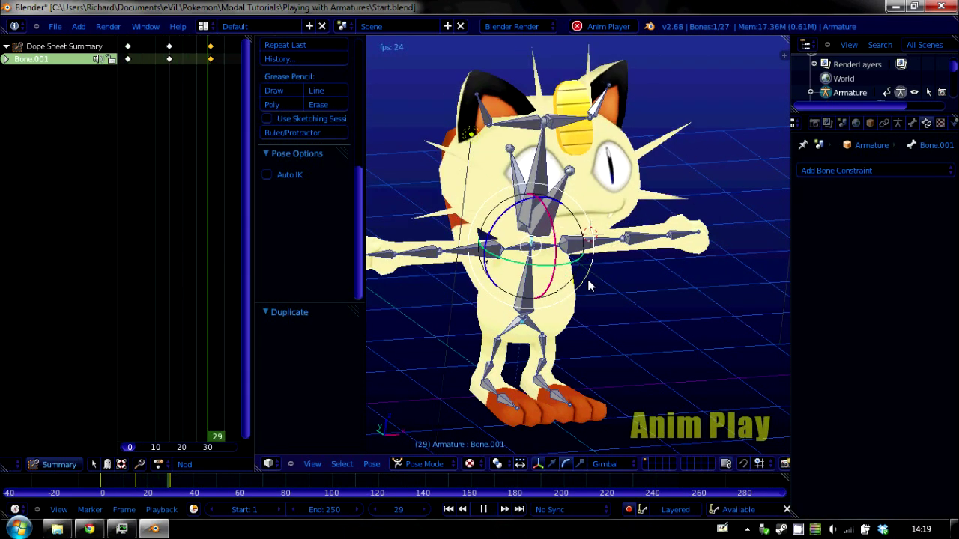
key(Escape)
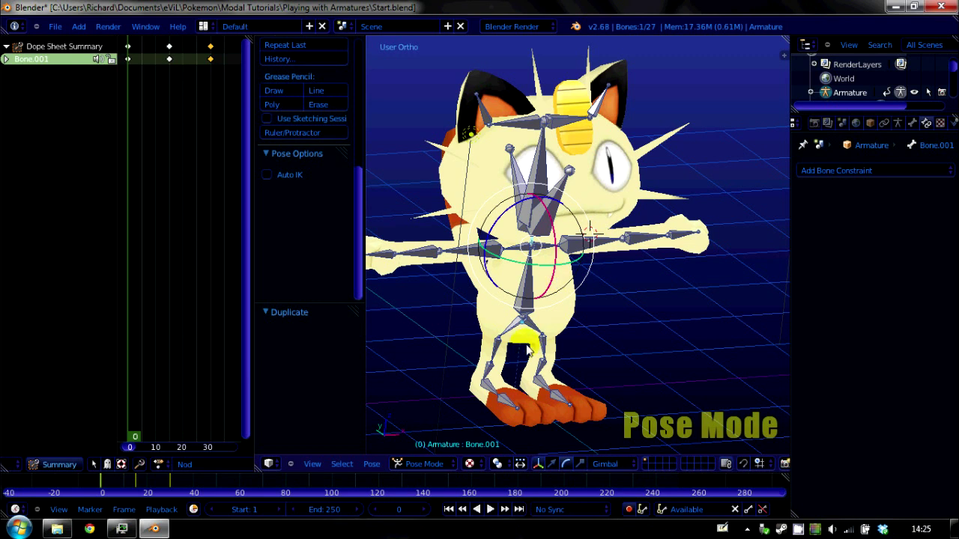
scroll(150, 464, down, 3)
click(208, 465)
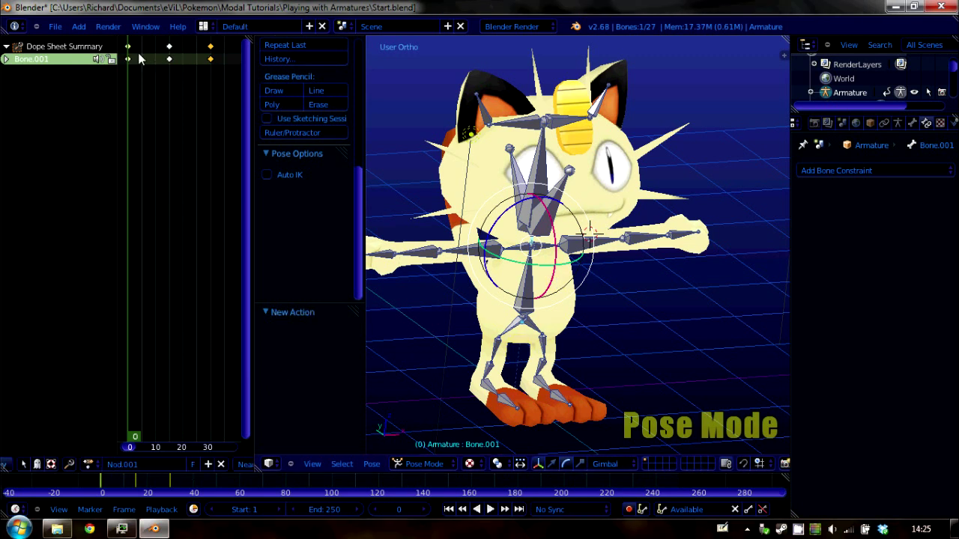
Delete all the keyframes in the copied Nod.001 action.
click(169, 59)
shift+click(212, 49)
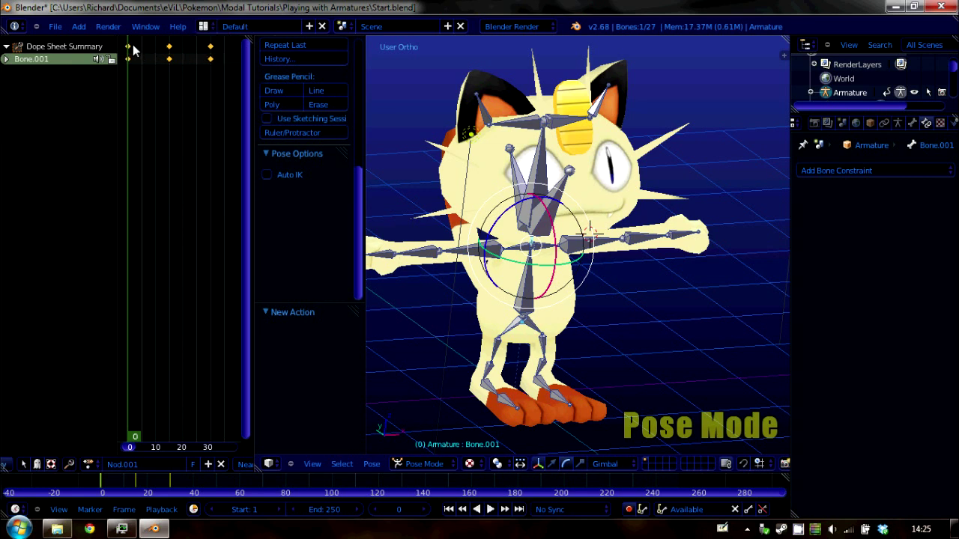
key(x)
click(82, 49)
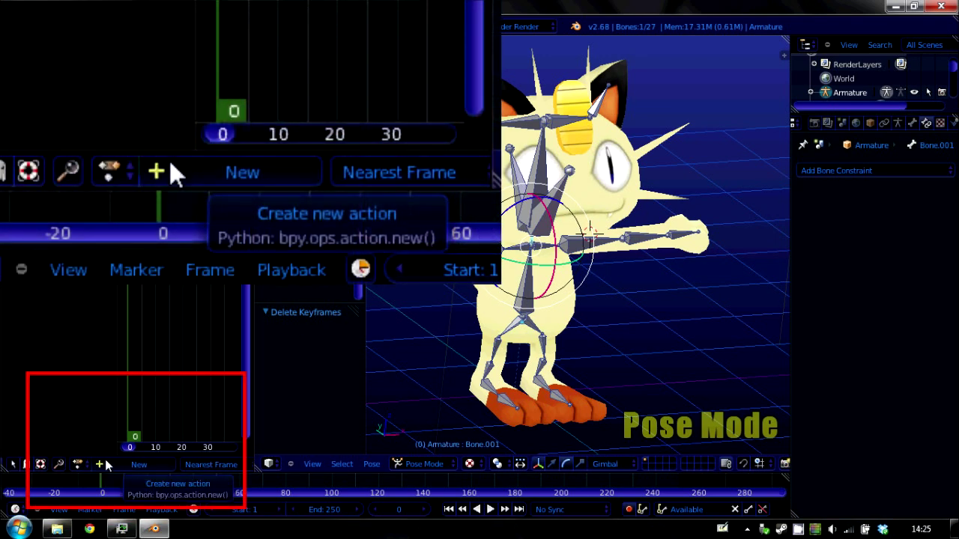
Create a new blank action and name it 'Wave'.
click(105, 465)
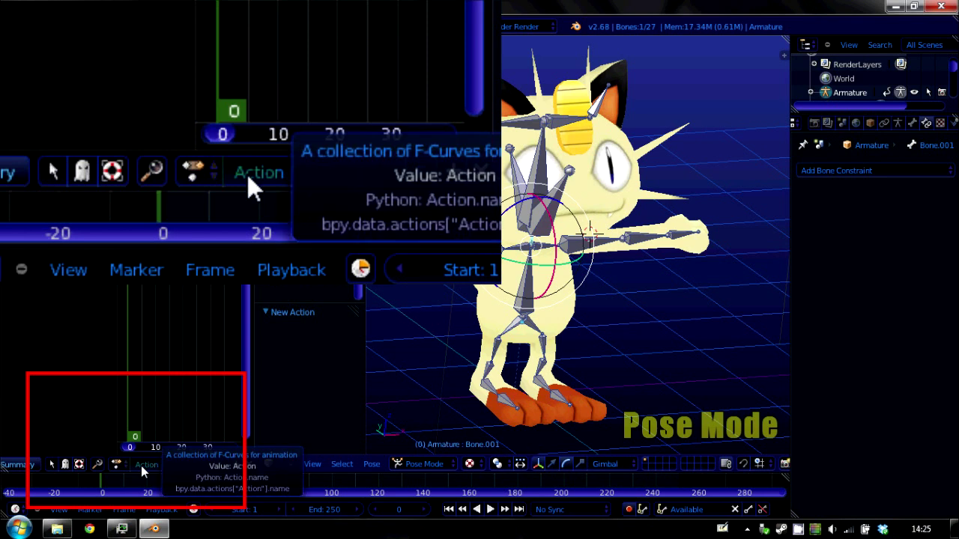
click(142, 466)
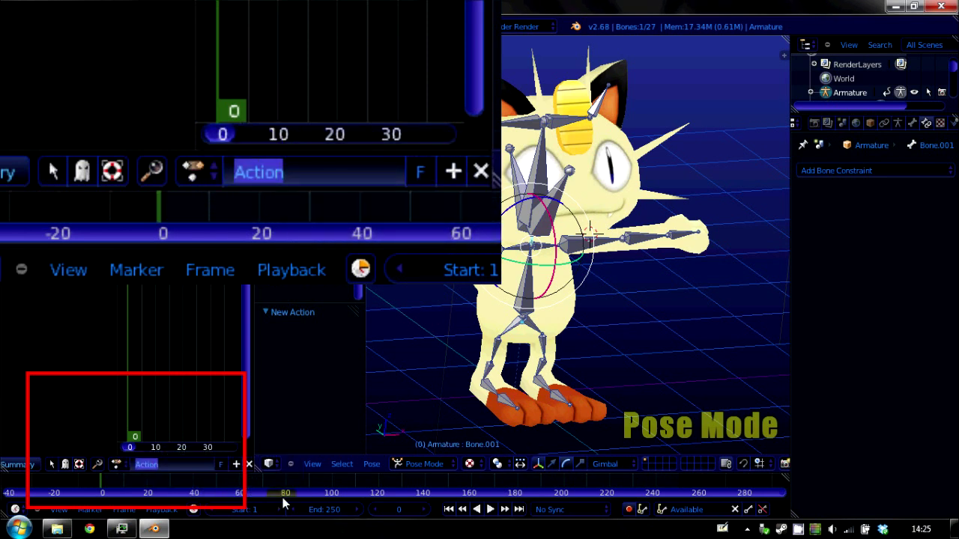
text(Wave)
key(Return)
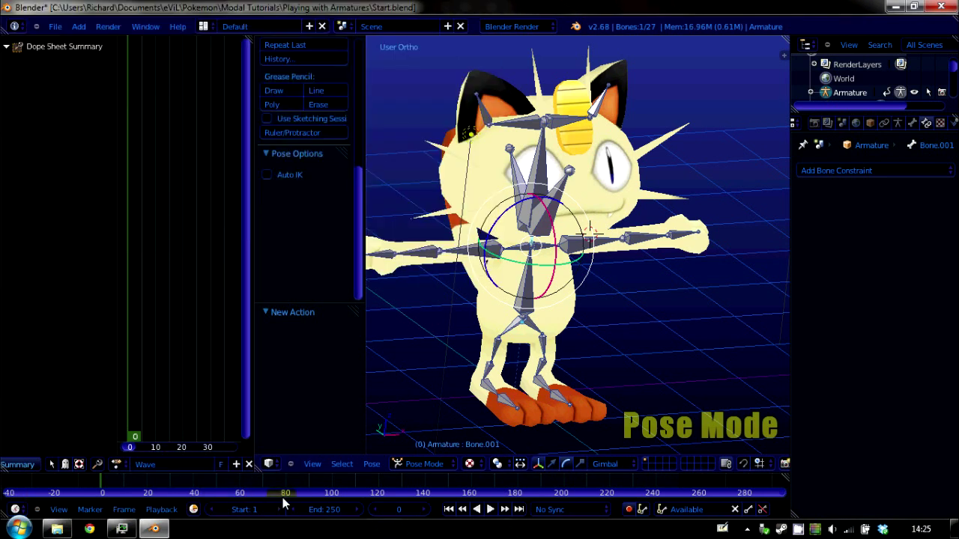
Keep Wave as the active action and widen the 3D view.
click(121, 464)
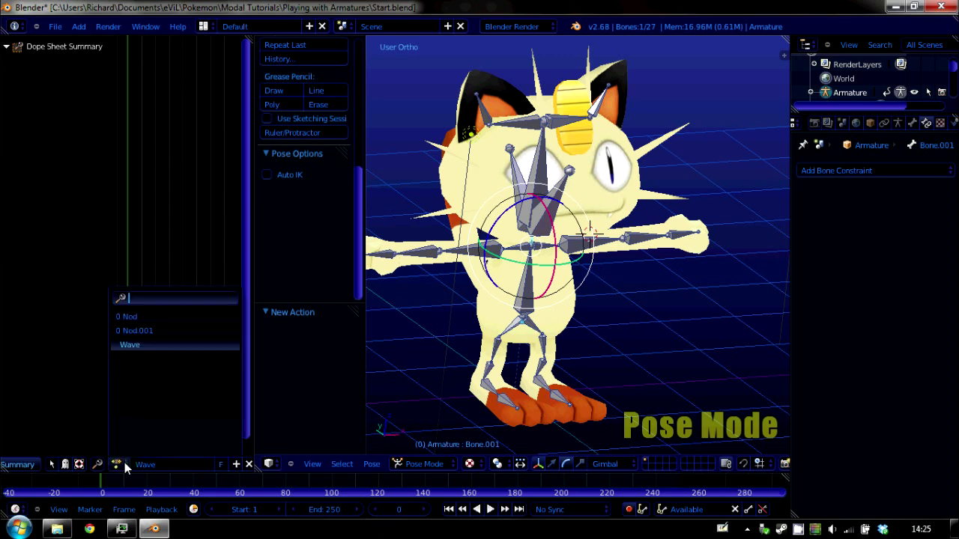
click(149, 347)
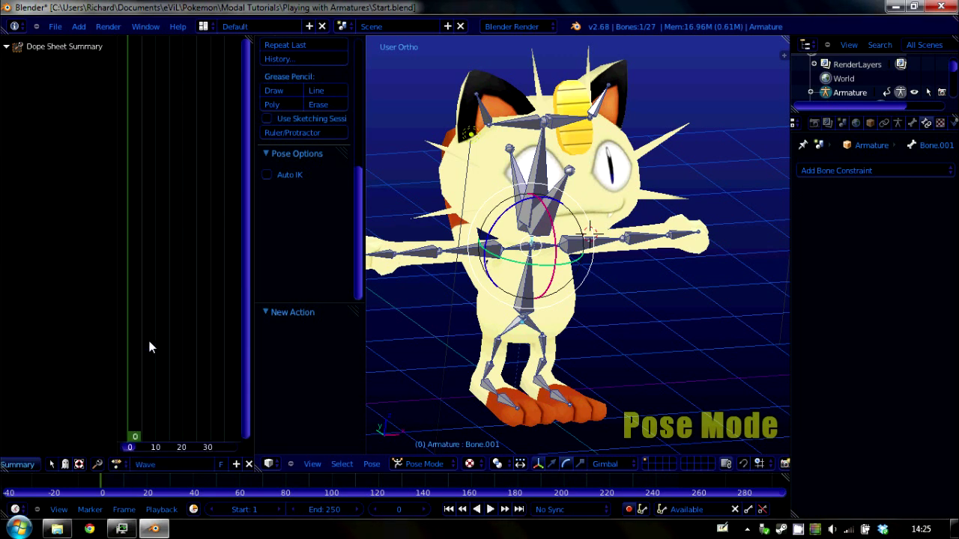
ctrl+scroll(169, 164, left, 3)
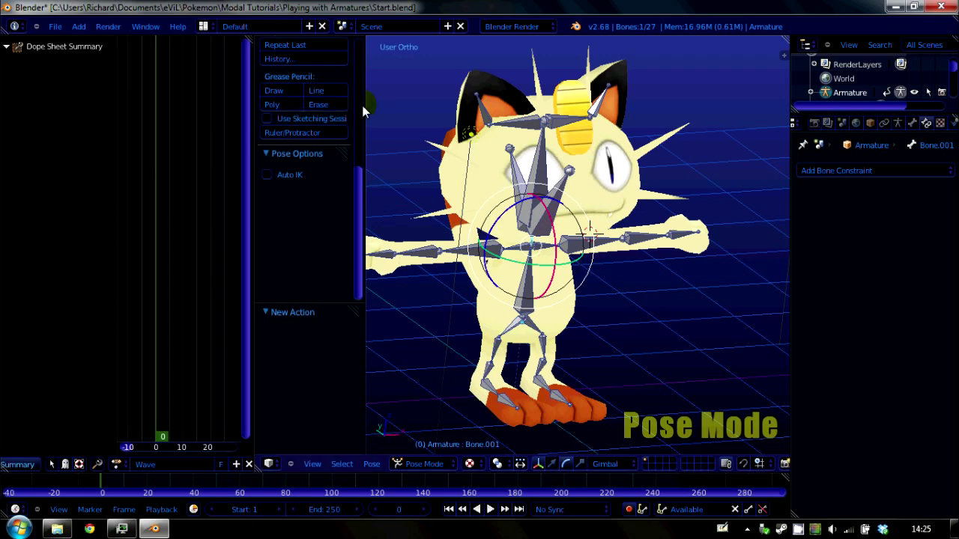
drag(364, 111, 212, 88)
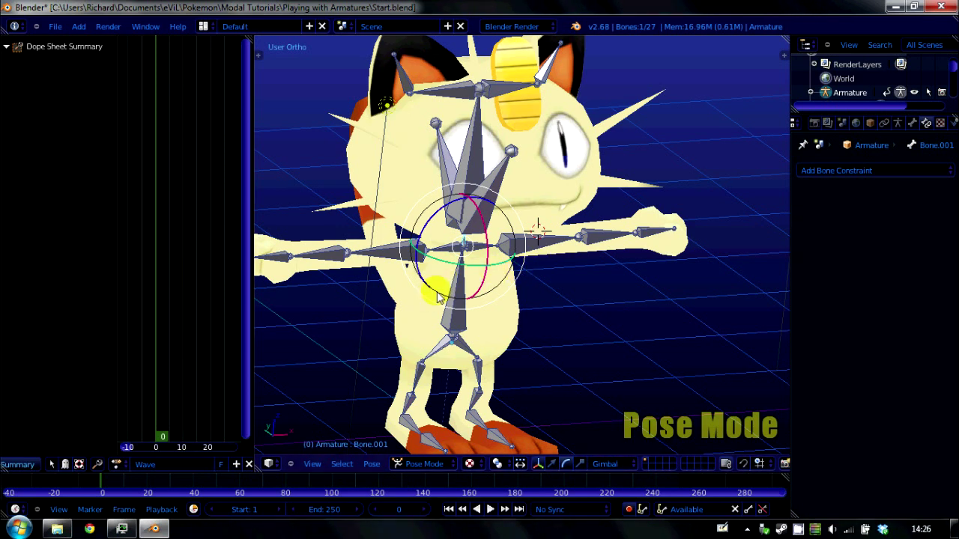
Play and stop the empty Wave animation, then list the saved actions.
key(alt+a)
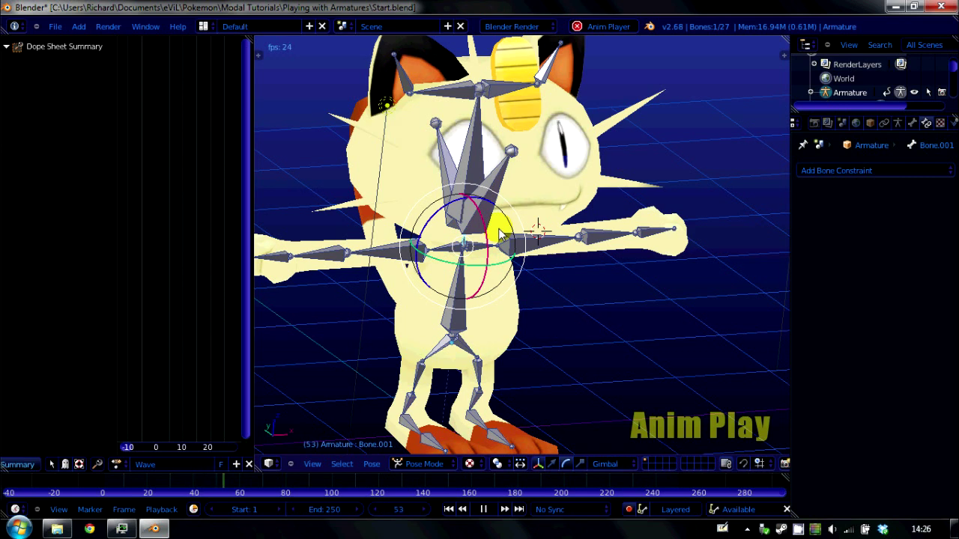
key(Escape)
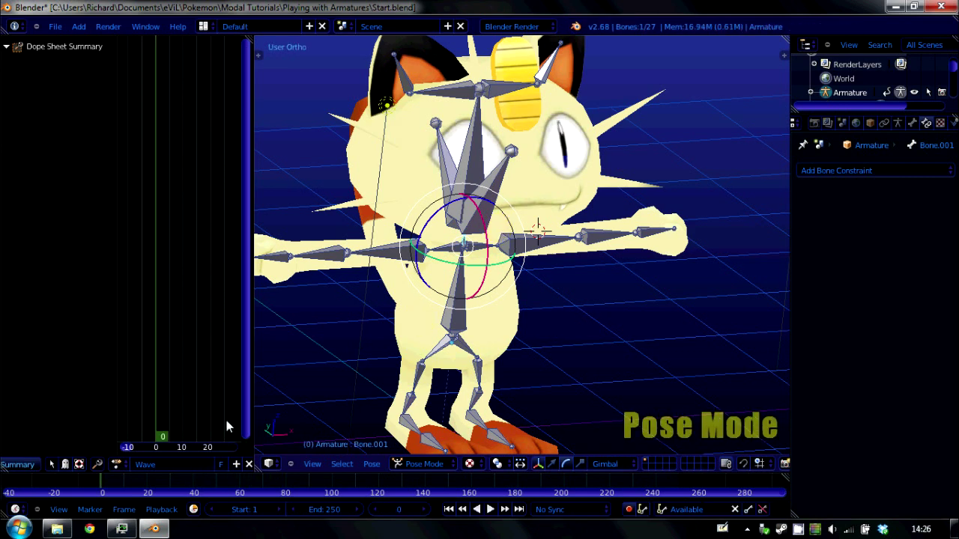
click(116, 464)
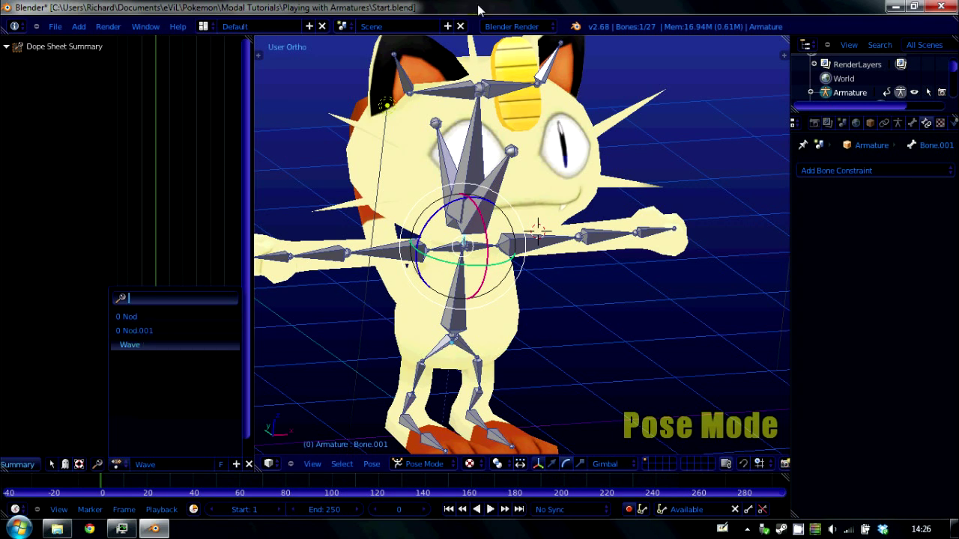
Rotate Meowth's left forearm bone, then swing it back out straight to its T-pose.
right_click(598, 244)
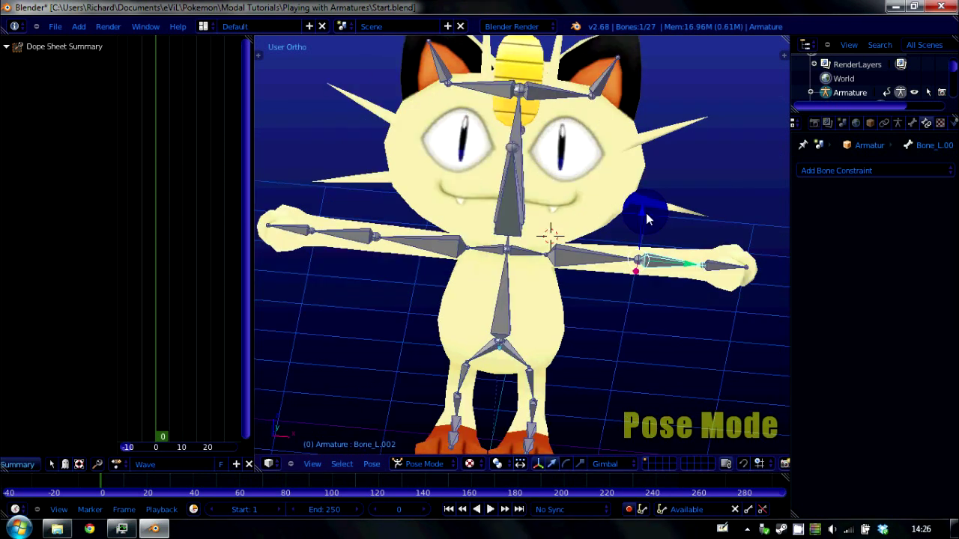
key(r)
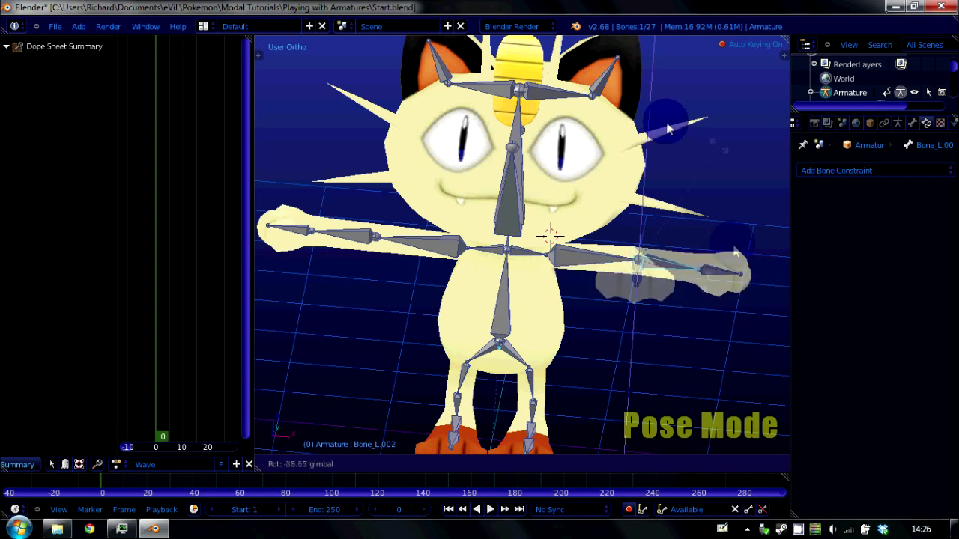
click(678, 171)
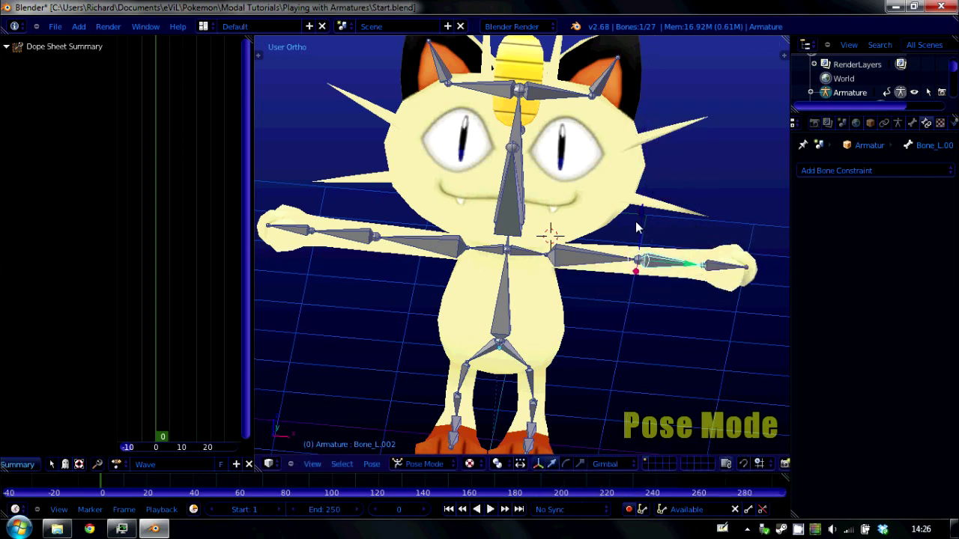
mouse_move(642, 266)
mouse_down()
mouse_move(642, 137)
mouse_move(644, 177)
mouse_move(653, 138)
mouse_move(645, 307)
mouse_move(664, 67)
mouse_move(661, 249)
mouse_up()
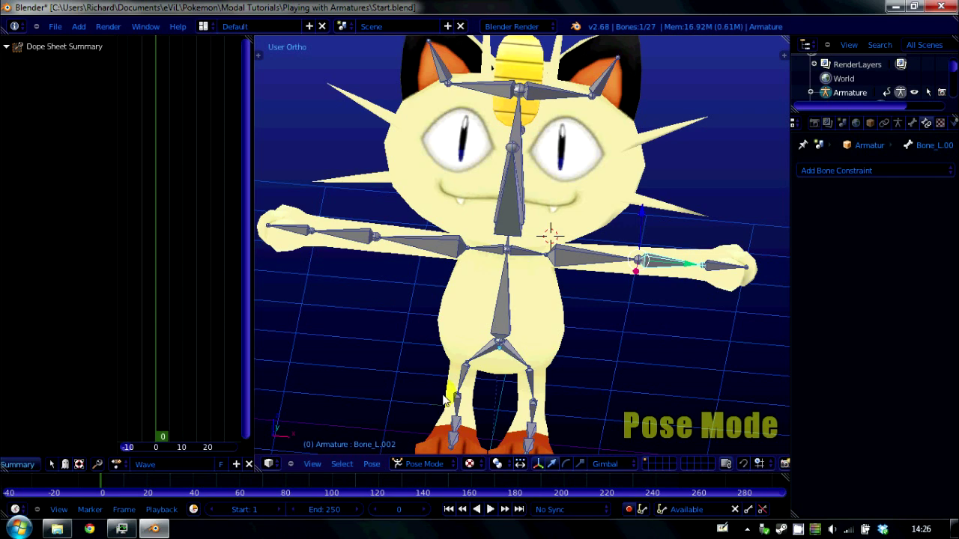
Add an IK constraint without targets to the left forearm bone from the Pose menu.
click(372, 464)
mouse_move(492, 187)
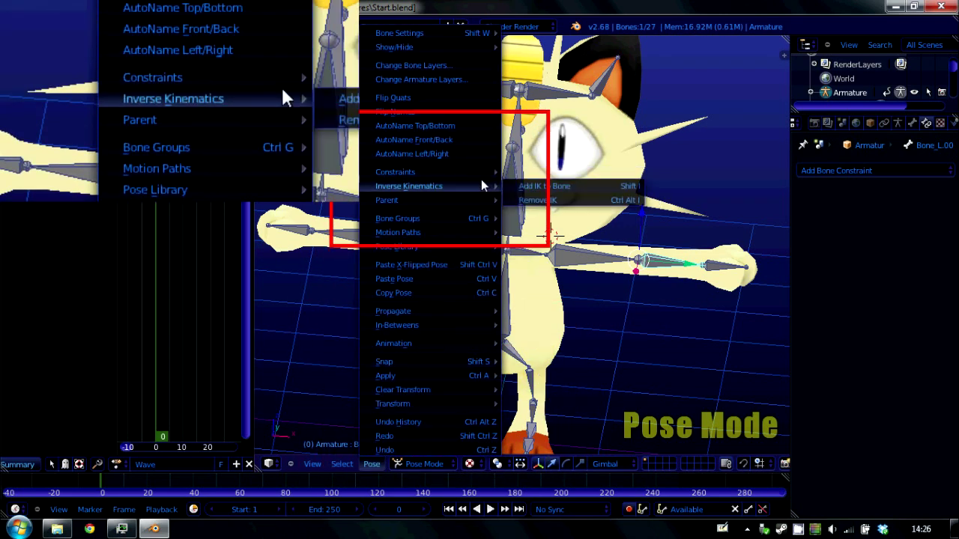
click(541, 186)
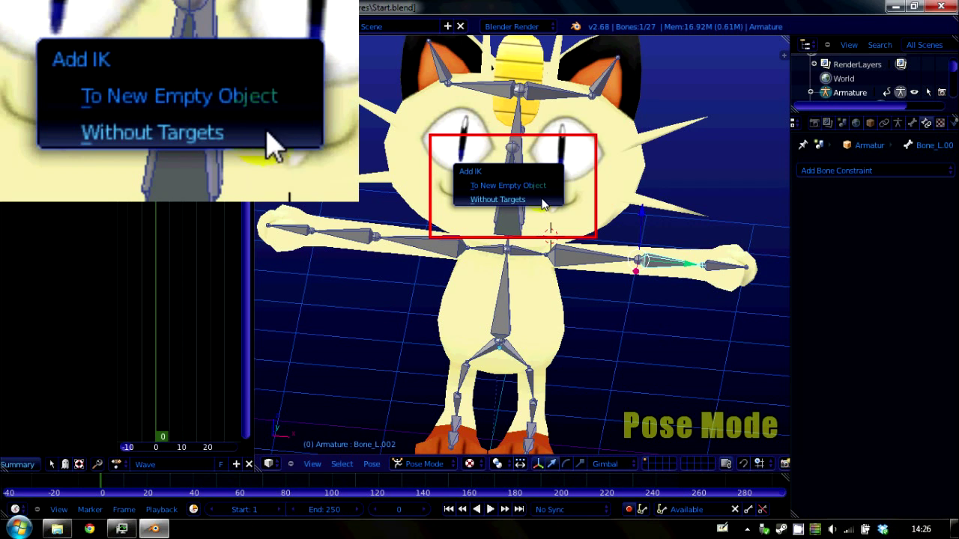
click(543, 203)
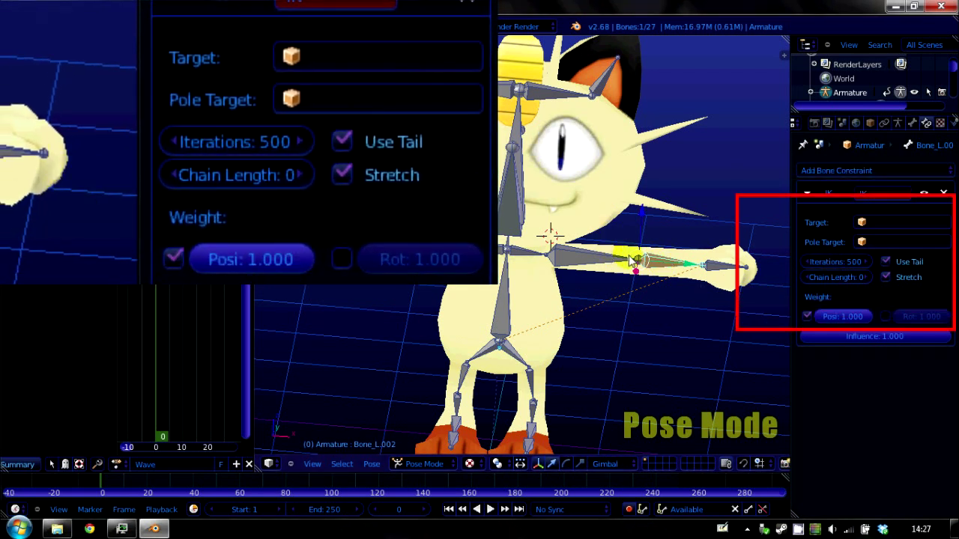
Reselect the left forearm bone and raise its IK chain length to 2.
click(658, 262)
right_click(514, 254)
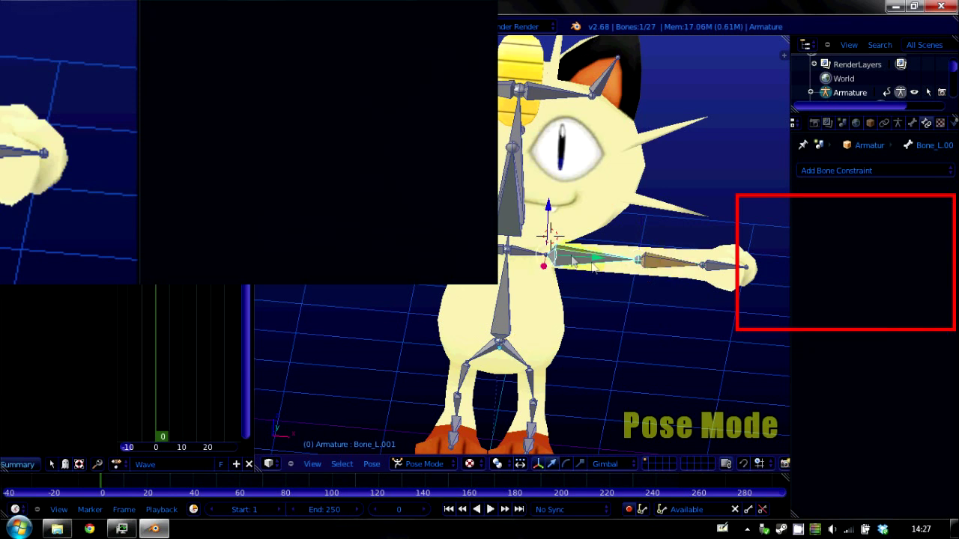
right_click(633, 267)
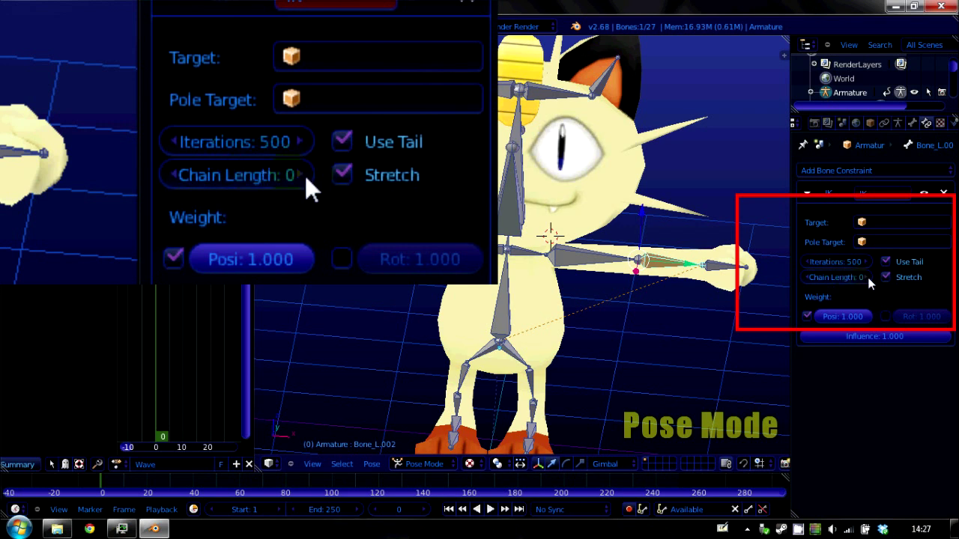
click(865, 277)
Set IK chain length to 2 and test-pull the forearm, cancelling the move.
click(865, 277)
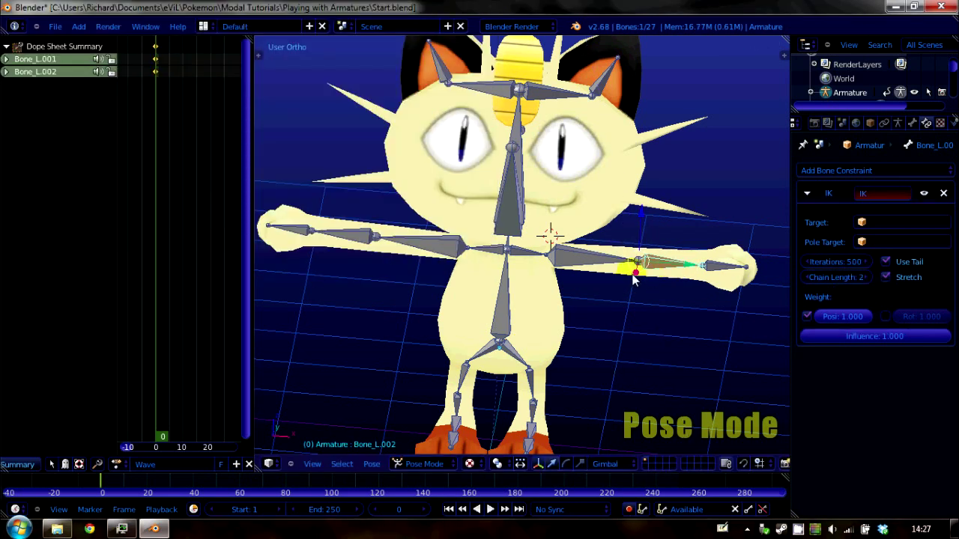
right_drag(633, 279, 657, 241)
key(g)
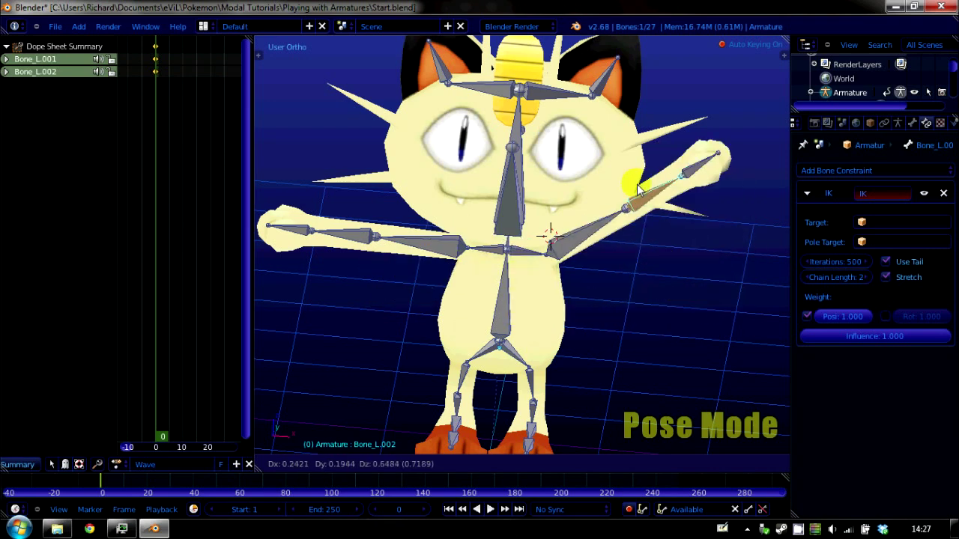
right_click(693, 265)
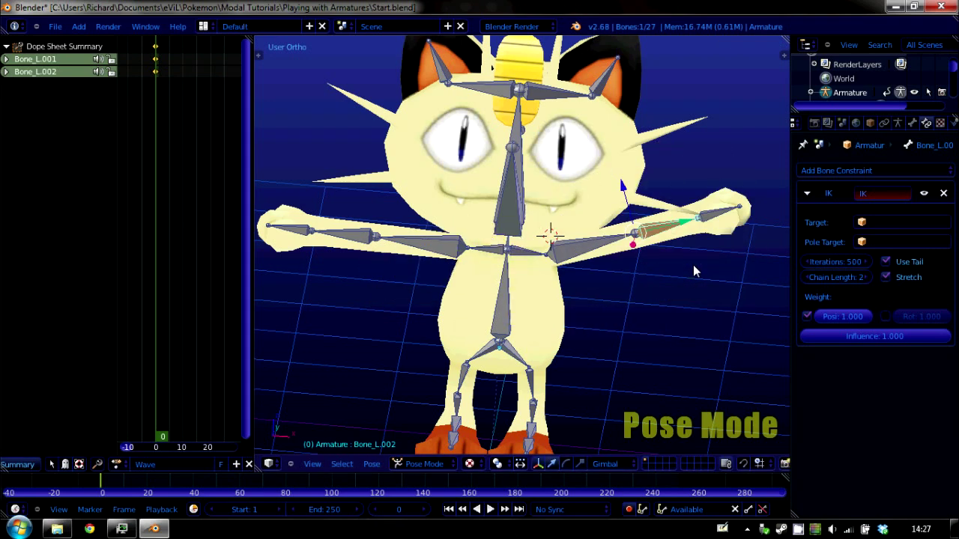
Try IK chain length 3, test-moving the forearm freely and on Z, then cancel.
click(864, 278)
key(g)
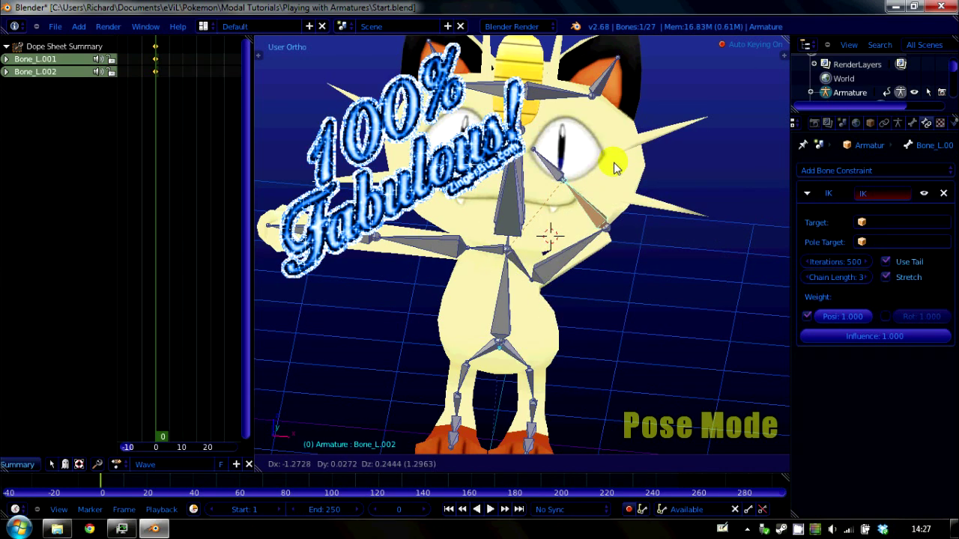
right_click(592, 261)
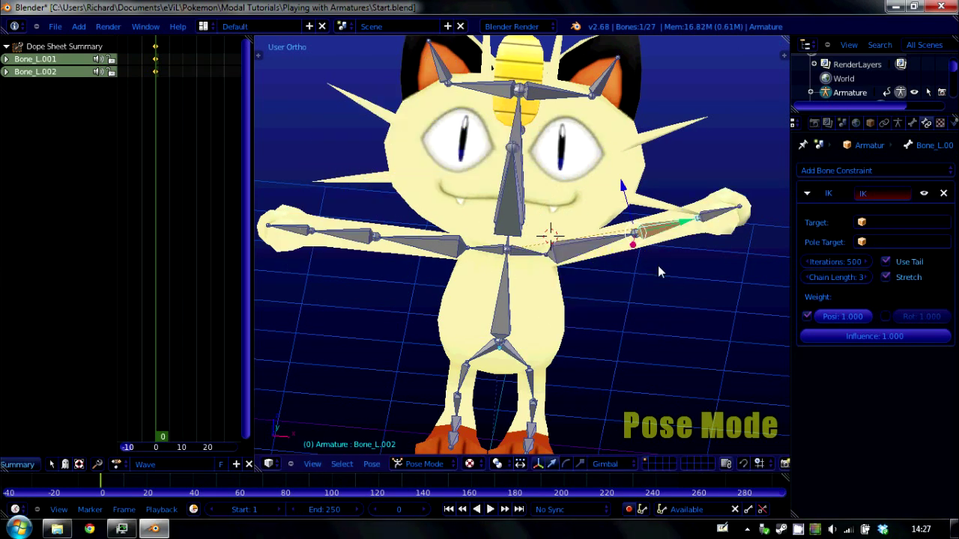
key(g)
key(z)
key(z)
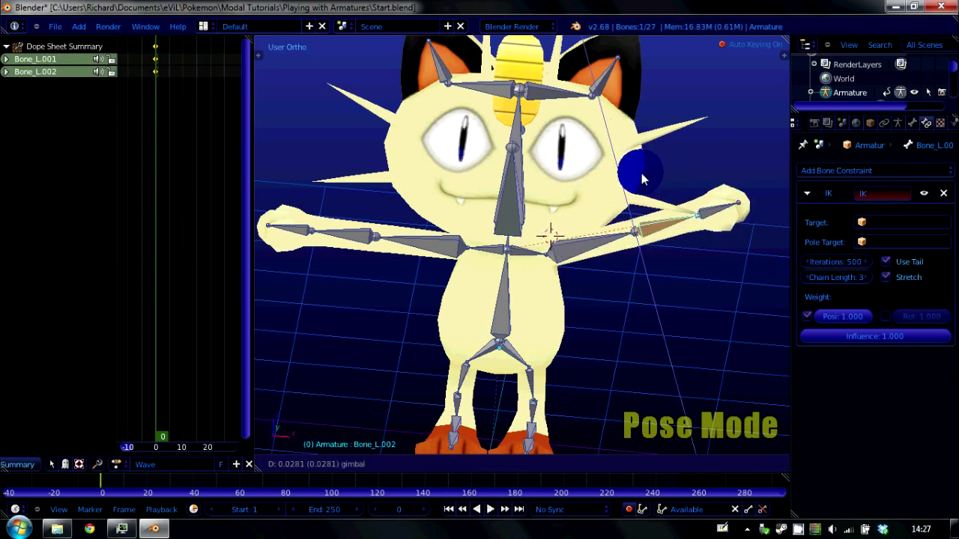
right_click(641, 173)
Return chain length to 2 and move the forearm up on Z into a raised arm.
click(807, 276)
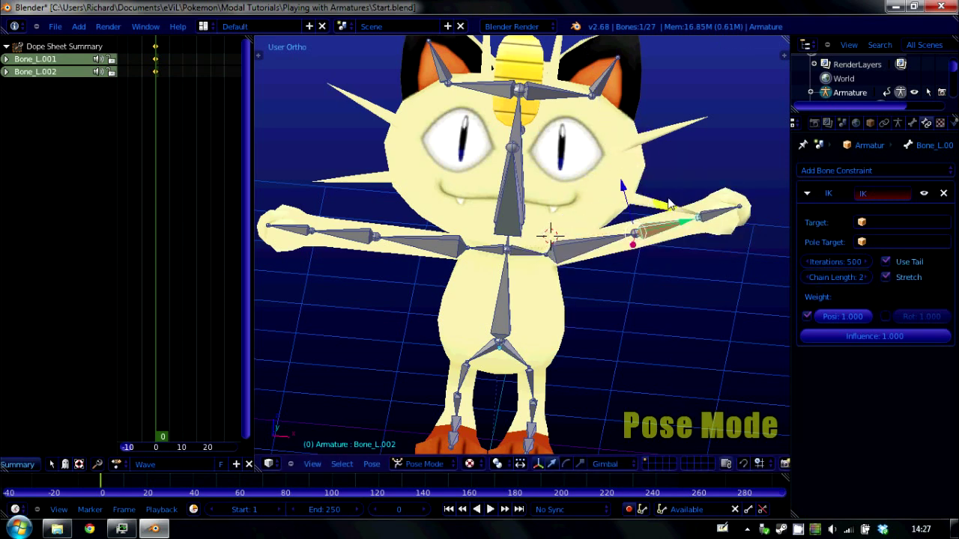
key(g)
key(z)
key(z)
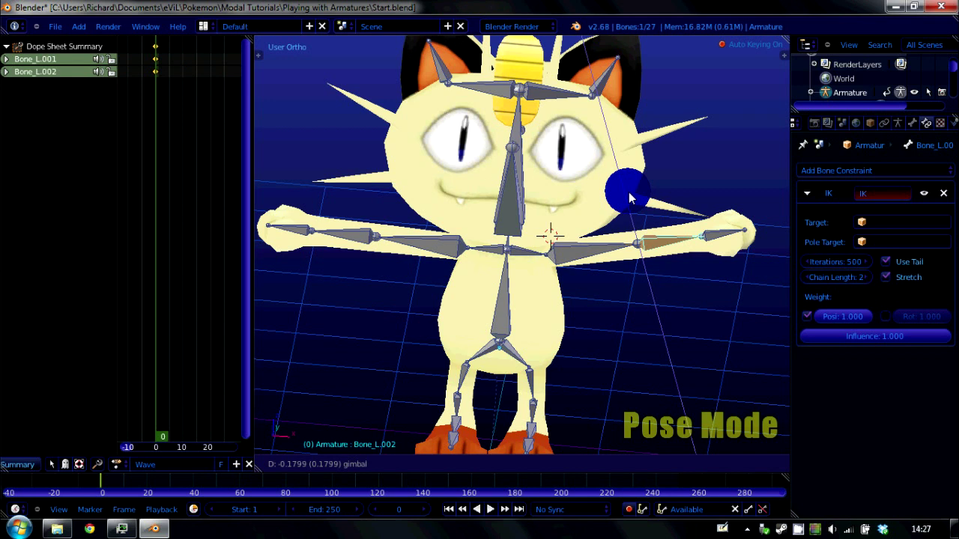
click(635, 204)
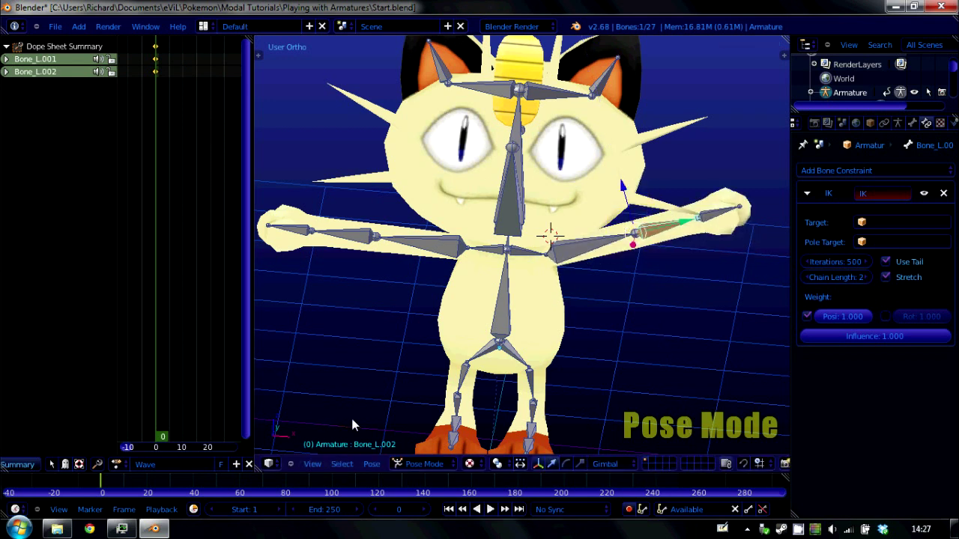
Clear the forearm bone Bone_L.002 and upper arm bone Bone_L.001 back to their rest pose.
click(368, 460)
mouse_move(450, 389)
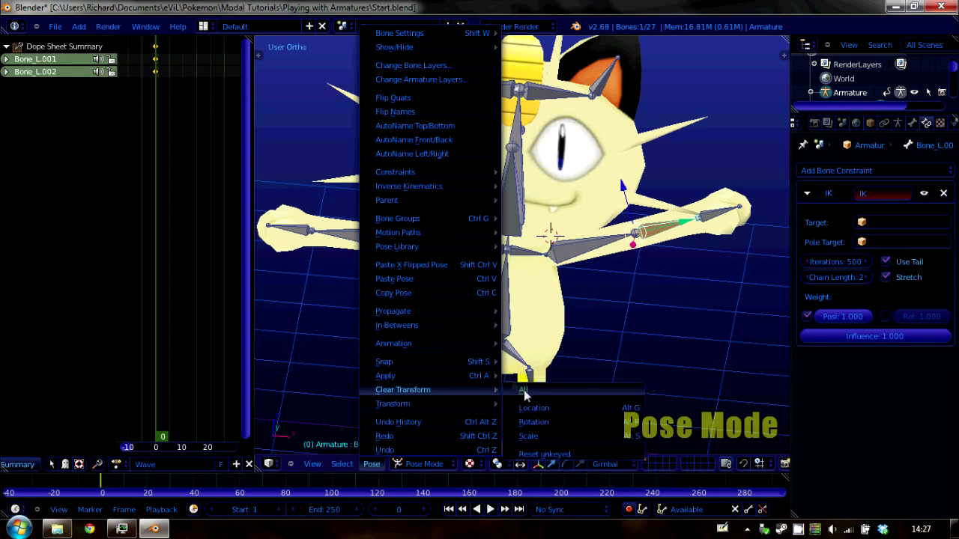
click(539, 420)
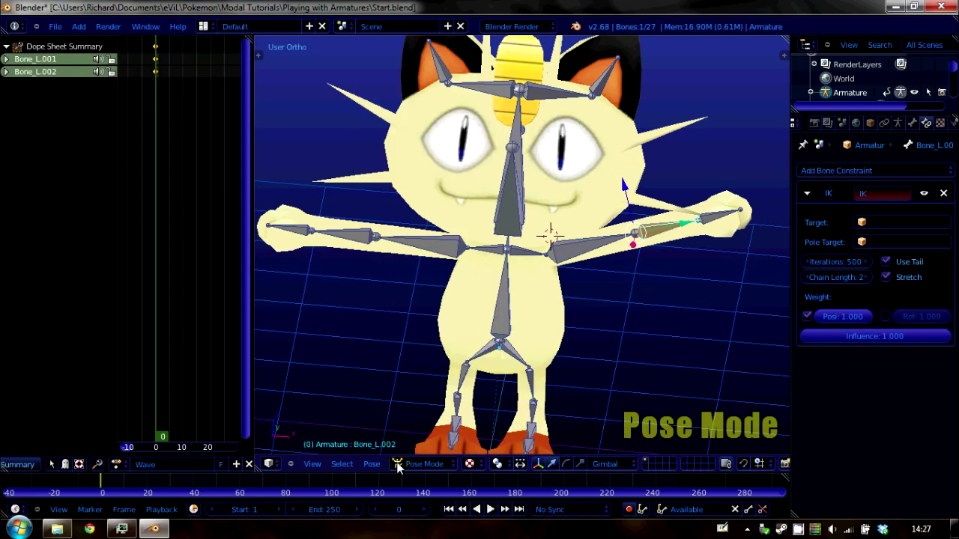
click(371, 464)
mouse_move(463, 401)
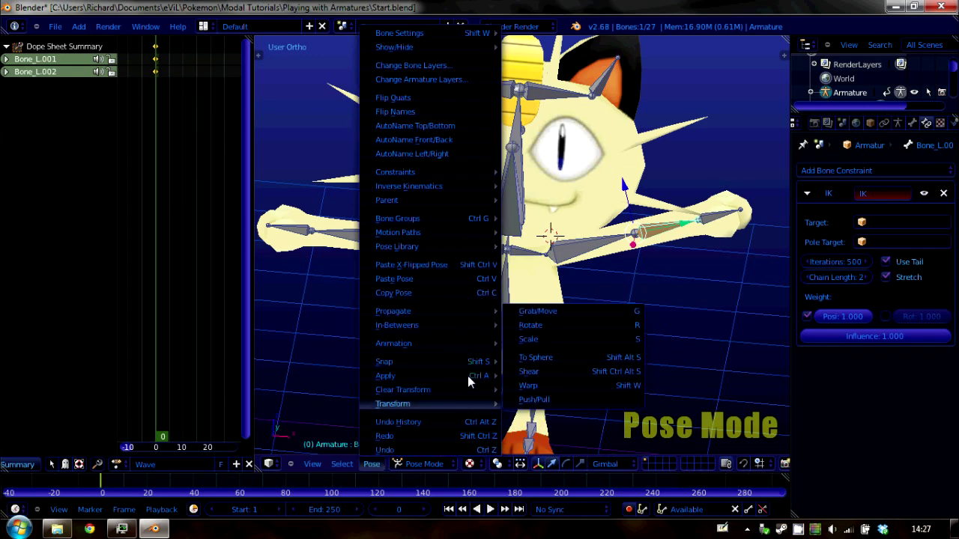
mouse_move(499, 389)
click(547, 390)
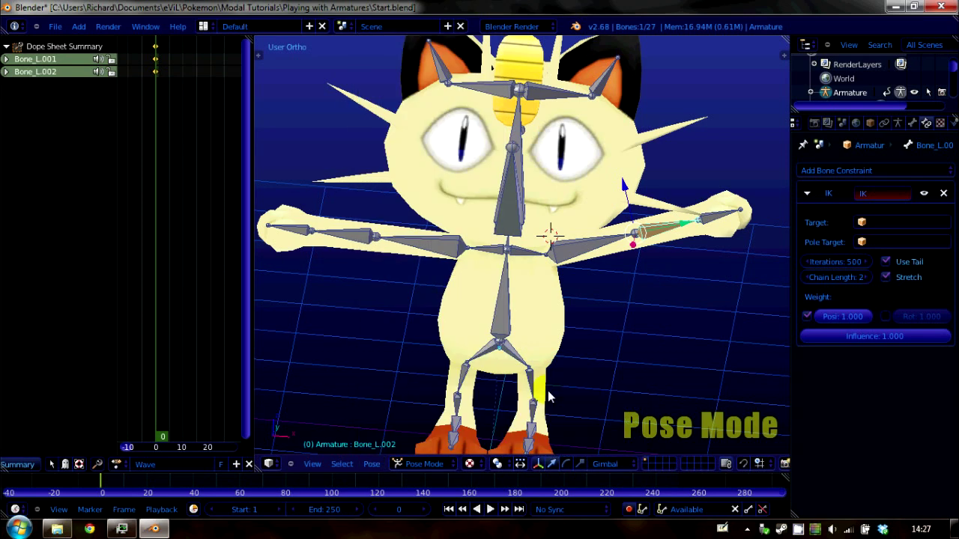
right_click(588, 238)
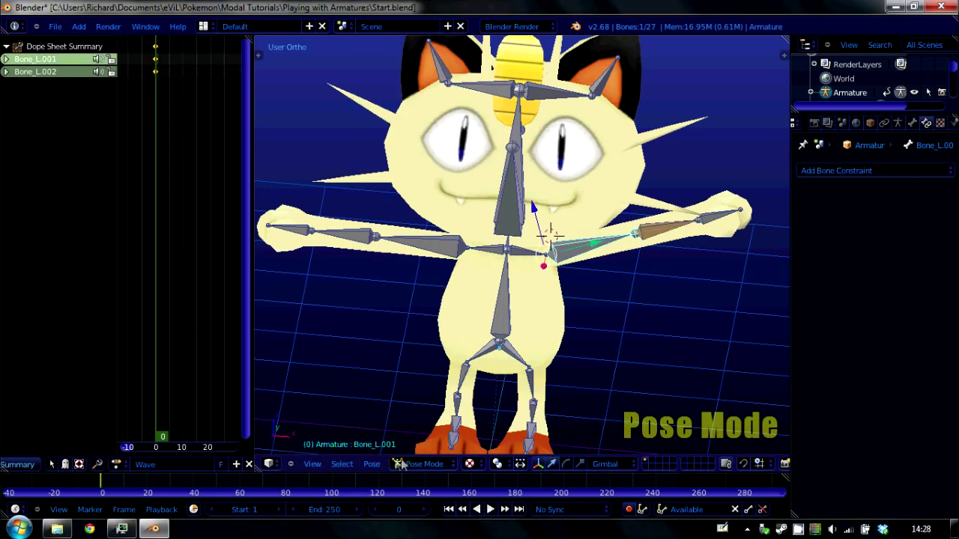
click(373, 464)
mouse_move(455, 389)
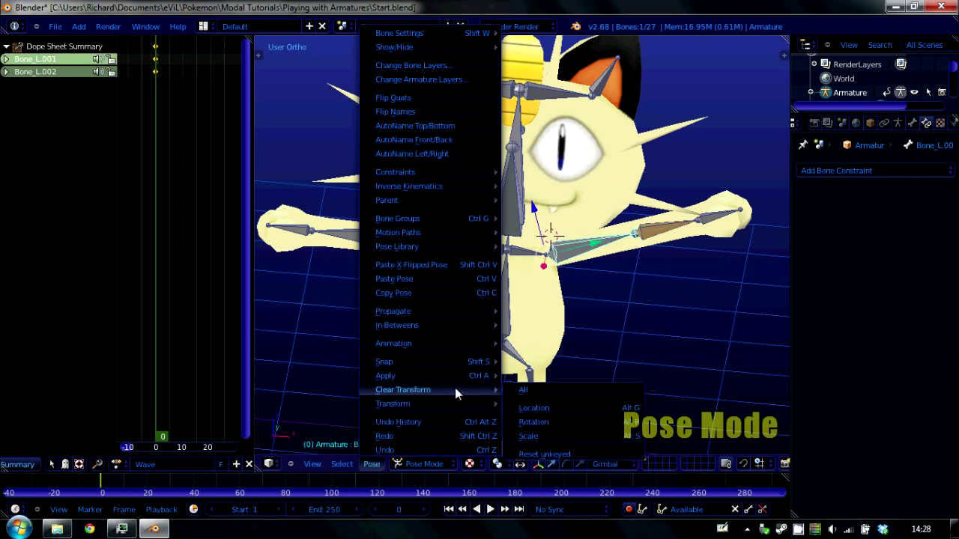
click(554, 391)
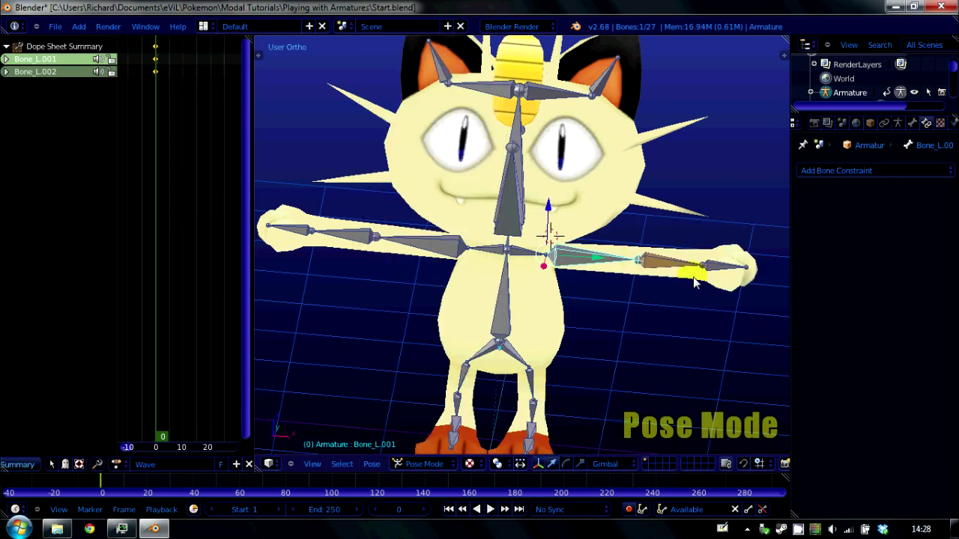
Insert frame-0 keyframes for the hand bone Bone_L.003 and the central bone Bone_L.
right_click(678, 271)
right_click(586, 260)
right_click(665, 271)
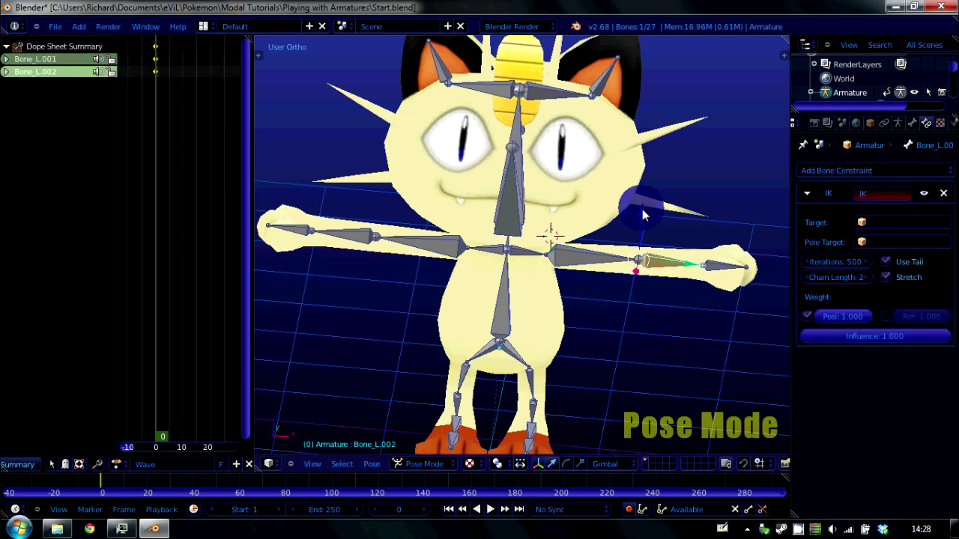
right_click(728, 262)
key(i)
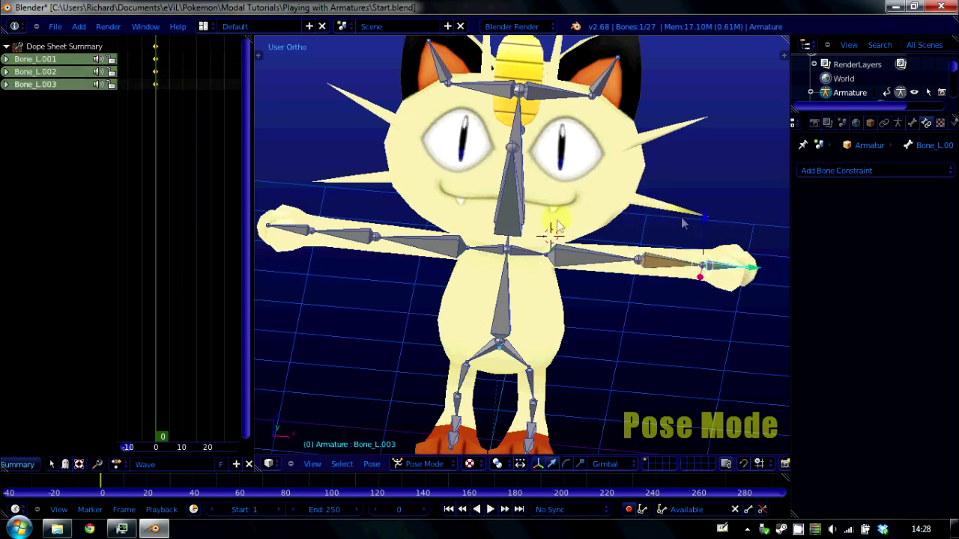
right_click(514, 214)
key(i)
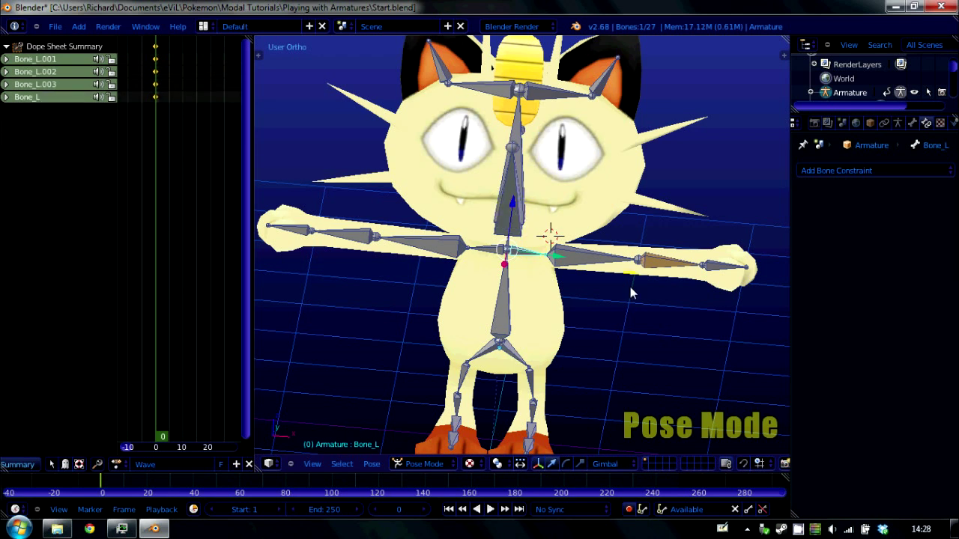
right_click(614, 268)
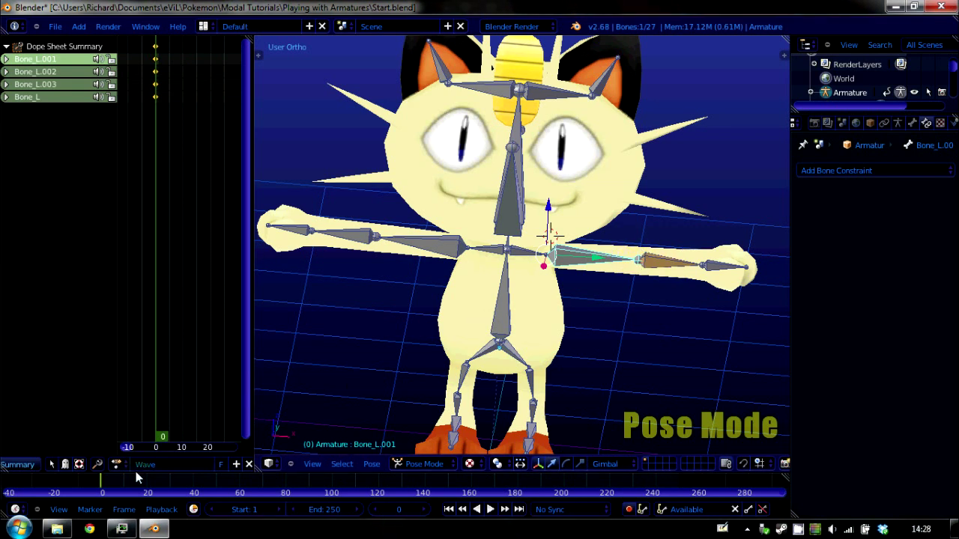
At frame 15, move the forearm bone Bone_L.002 upward, constrained to the Y axis.
mouse_move(139, 474)
mouse_down()
mouse_move(131, 485)
mouse_move(137, 479)
mouse_up()
right_click(669, 263)
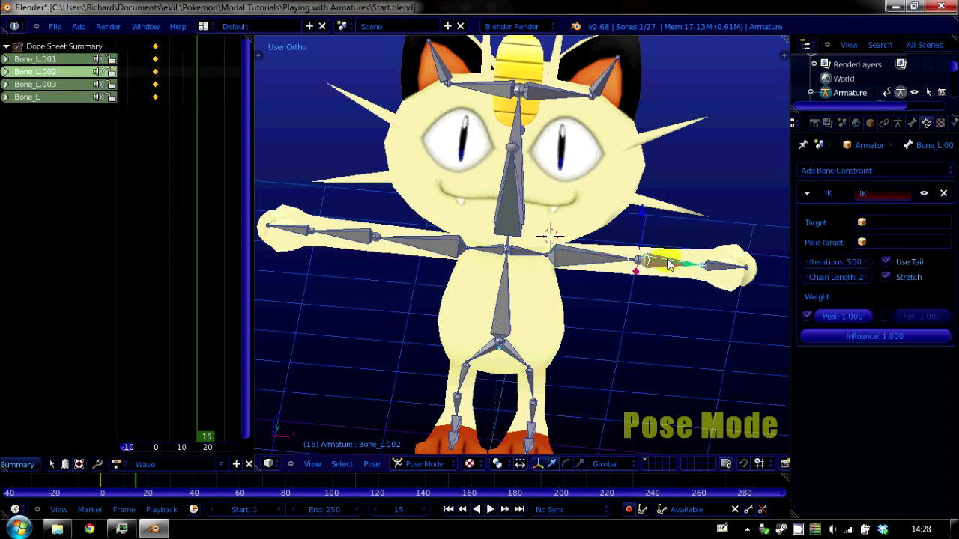
key(g)
click(650, 218)
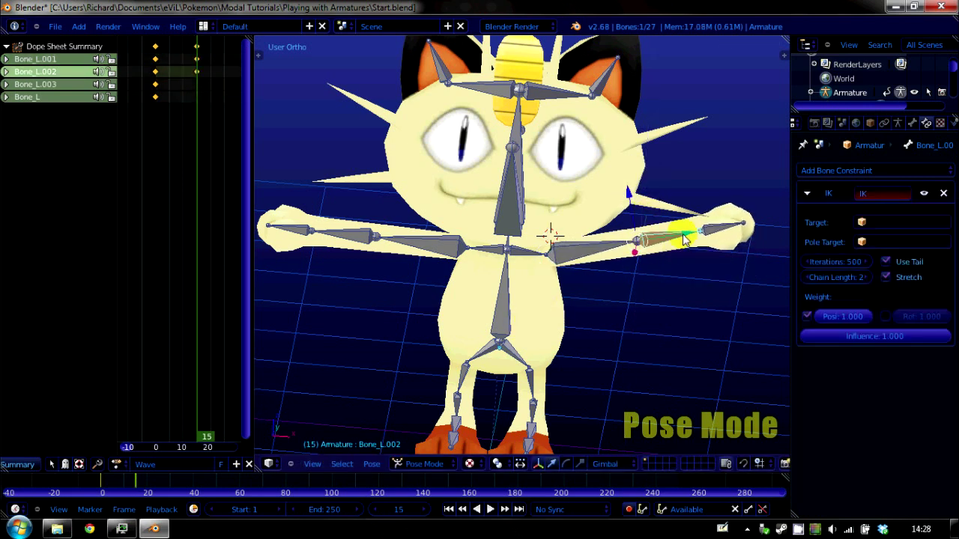
key(g)
key(y)
key(y)
click(674, 240)
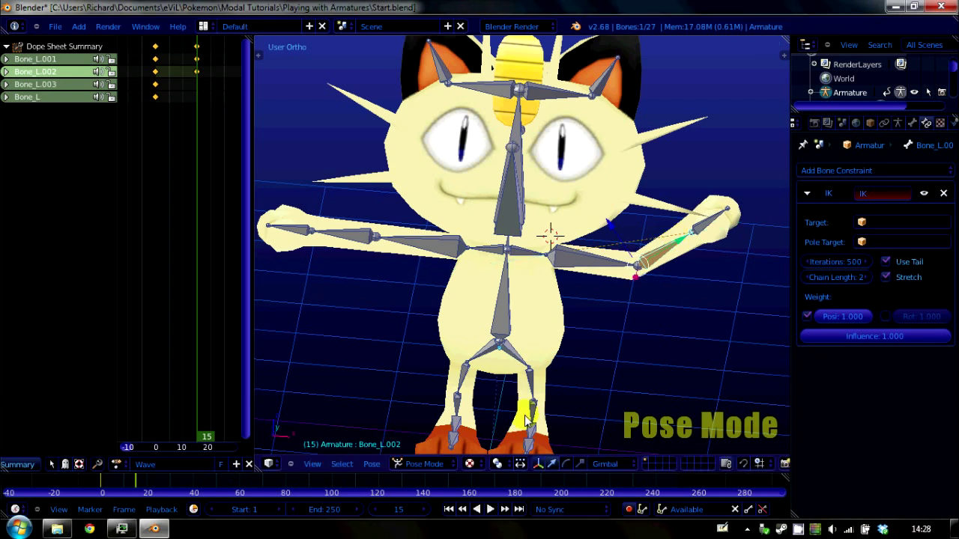
Rotate the forearm to bend it upward, then preview the arm raise.
click(565, 464)
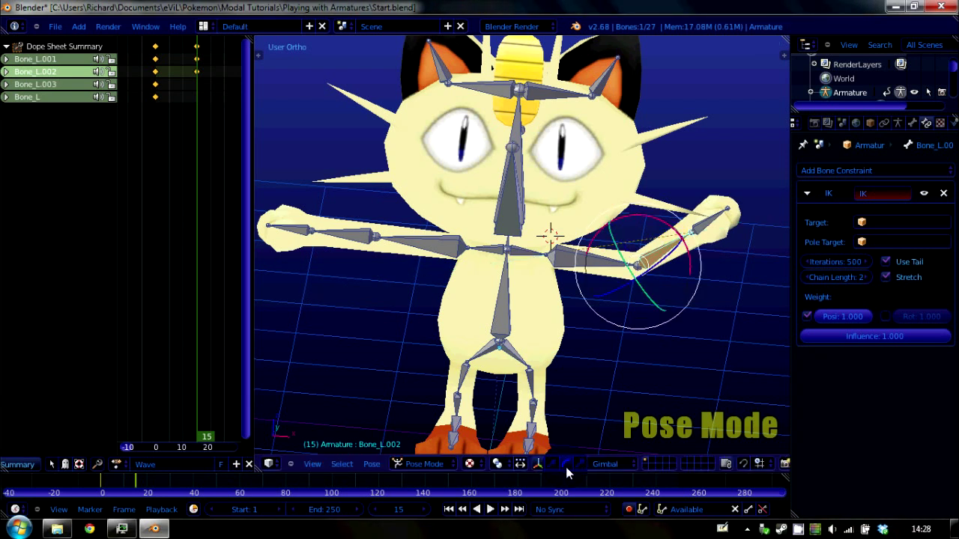
drag(626, 258, 643, 315)
middle_drag(642, 314, 609, 442)
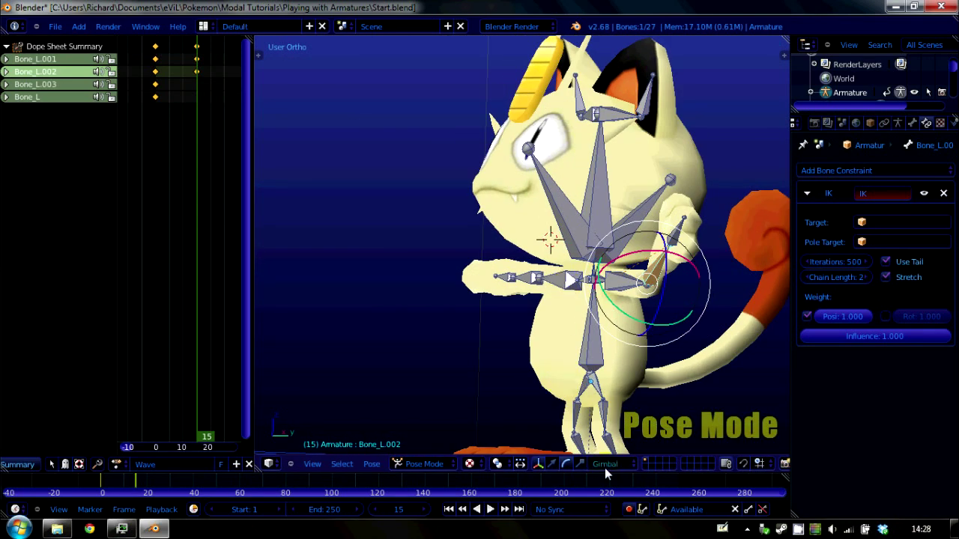
middle_drag(488, 255, 472, 317)
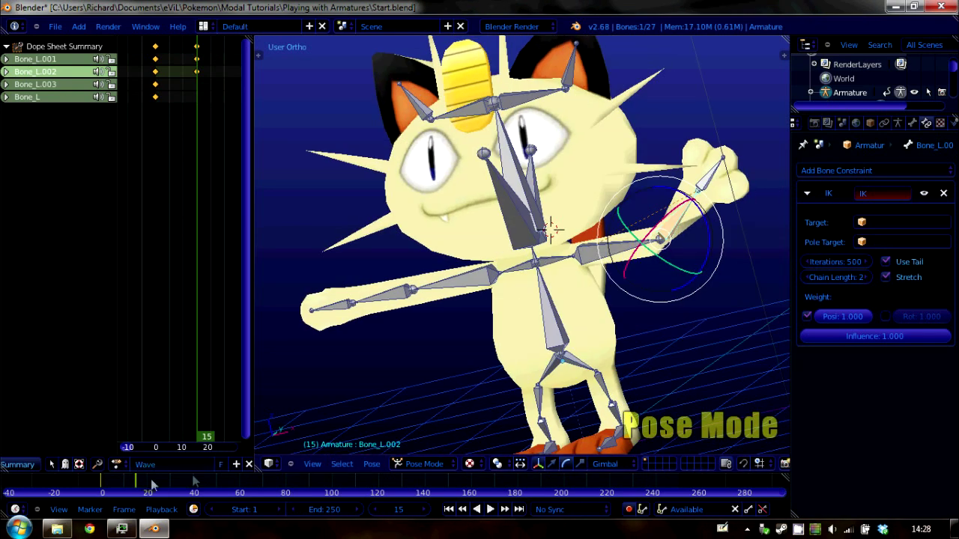
mouse_move(136, 477)
mouse_down()
mouse_move(46, 479)
mouse_move(171, 468)
mouse_move(102, 474)
mouse_move(128, 479)
mouse_move(96, 488)
mouse_move(153, 476)
mouse_up()
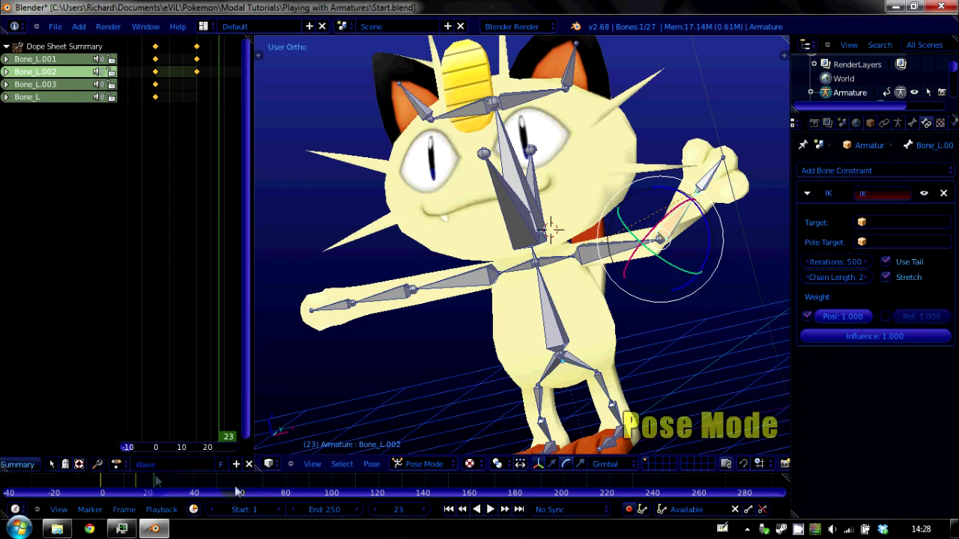
Rotate Bone_L.002 side to side at frames 23, 30, 36 and 42 to key the wave.
drag(706, 216, 708, 225)
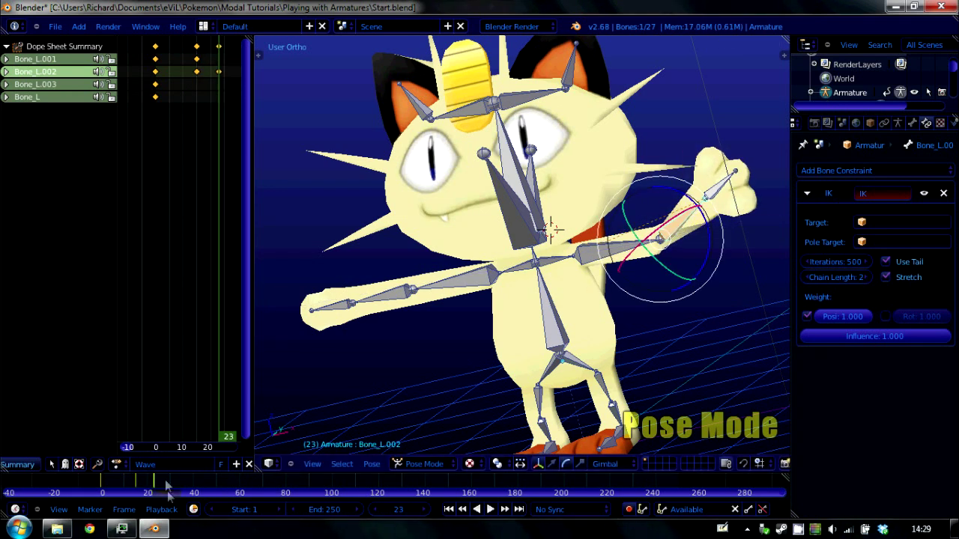
drag(168, 487, 171, 479)
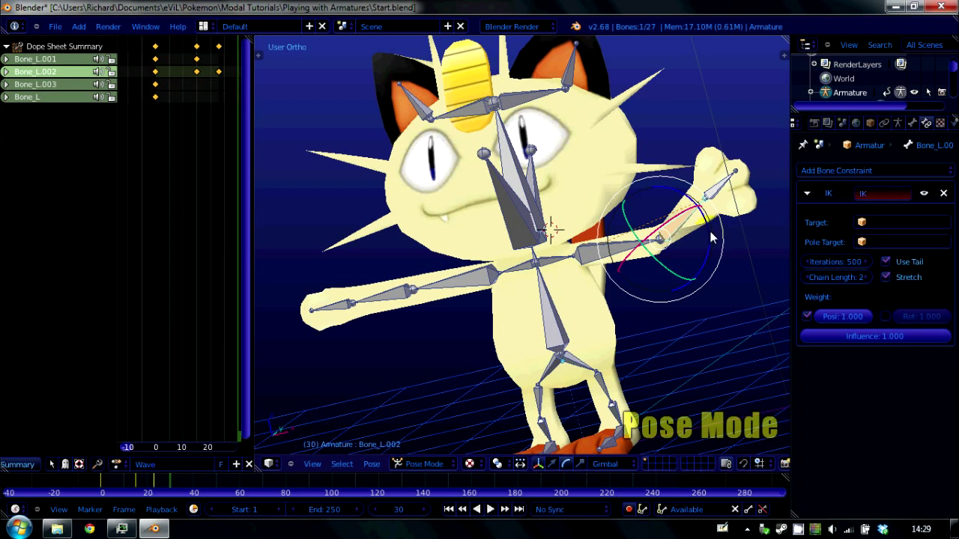
drag(712, 238, 707, 220)
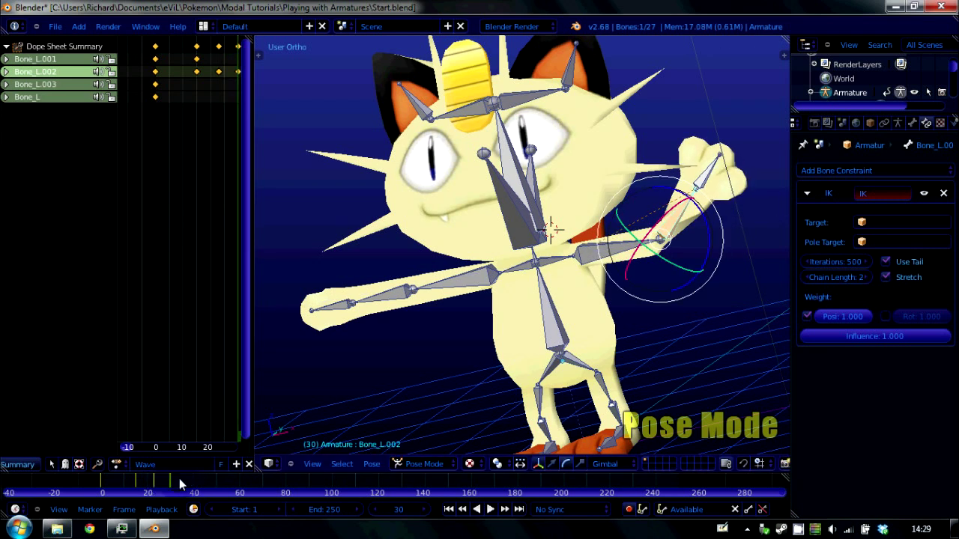
click(184, 479)
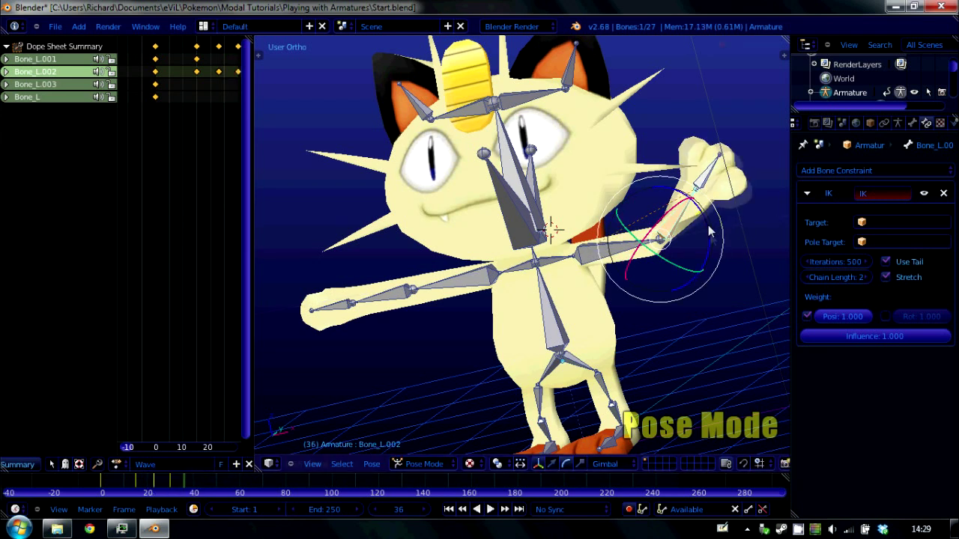
drag(708, 225, 717, 244)
click(195, 488)
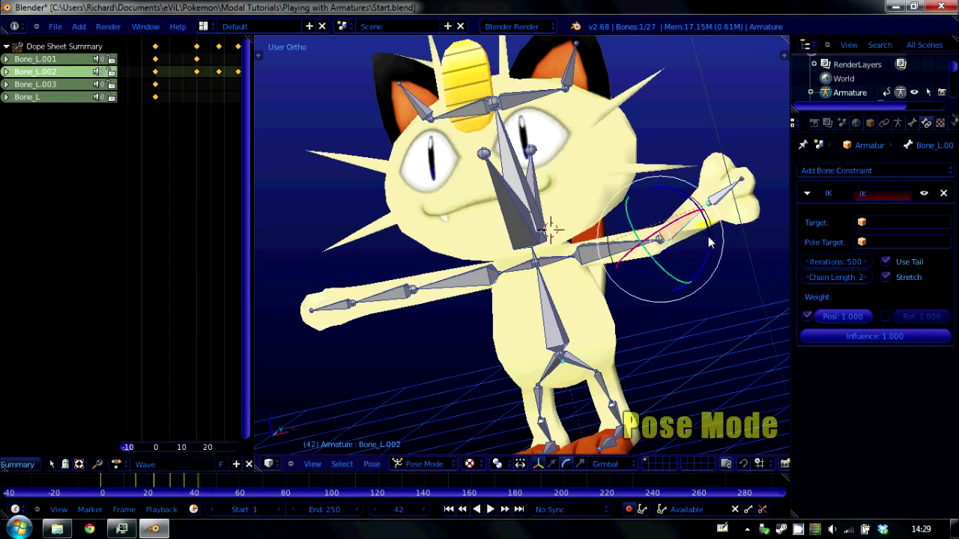
drag(708, 236, 705, 228)
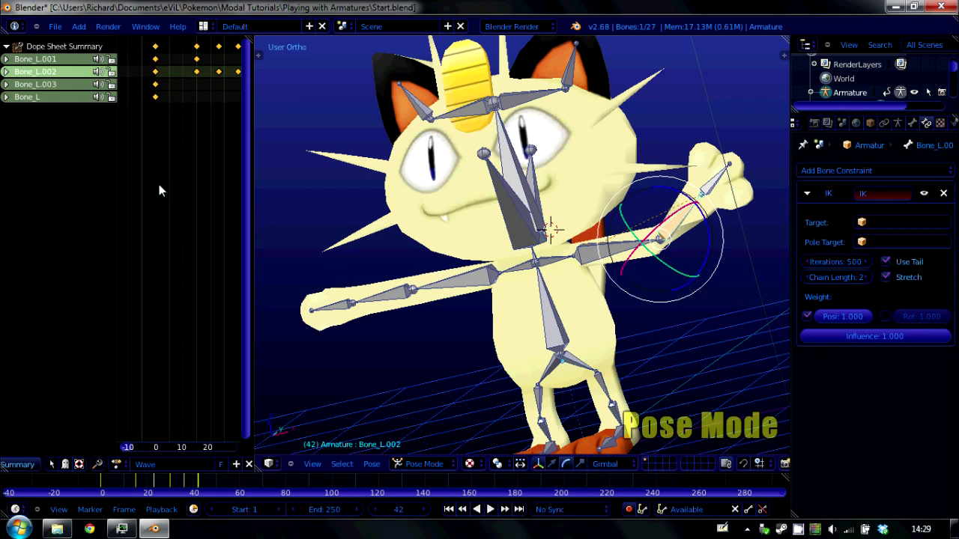
Duplicate the arm-raising keyframes and place the copies after the wave.
scroll(180, 162, down, 3)
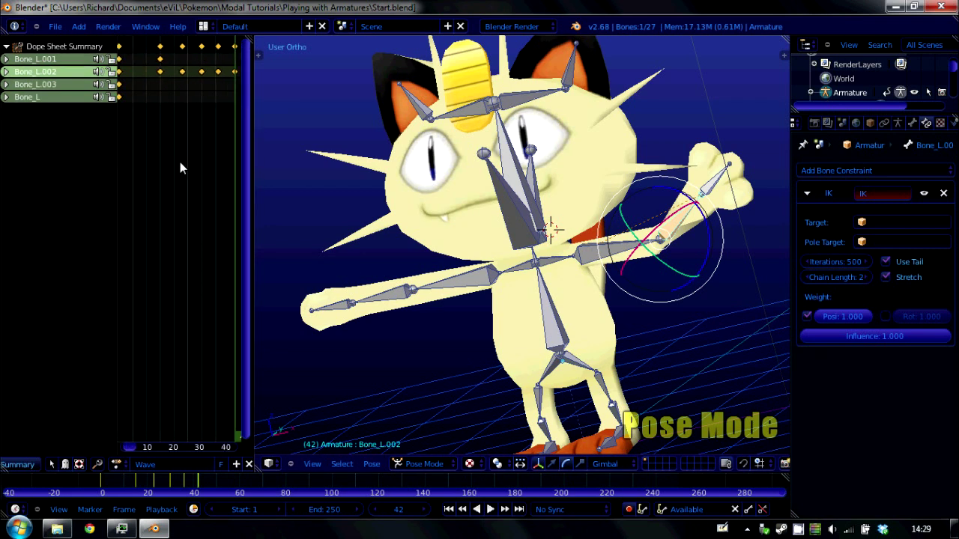
click(164, 47)
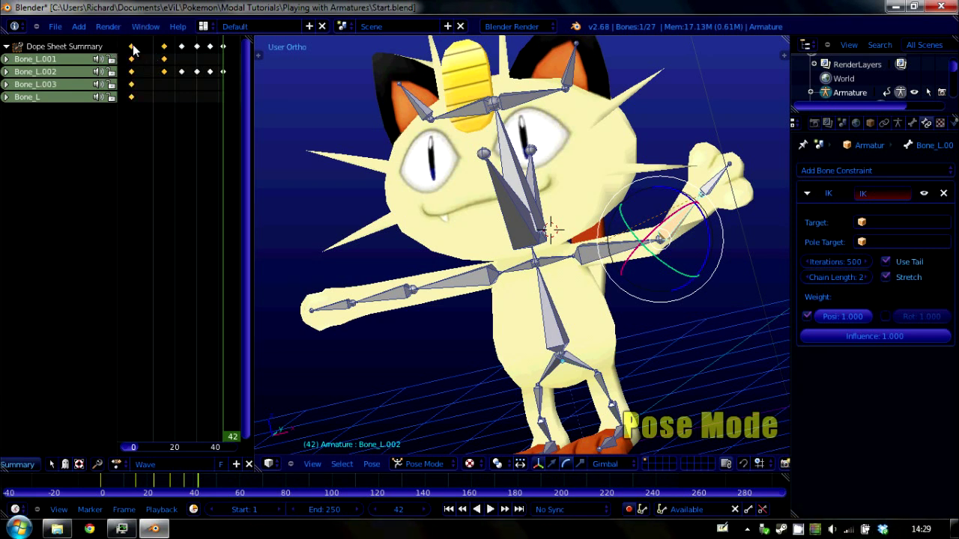
ctrl+scroll(136, 70, right, 2)
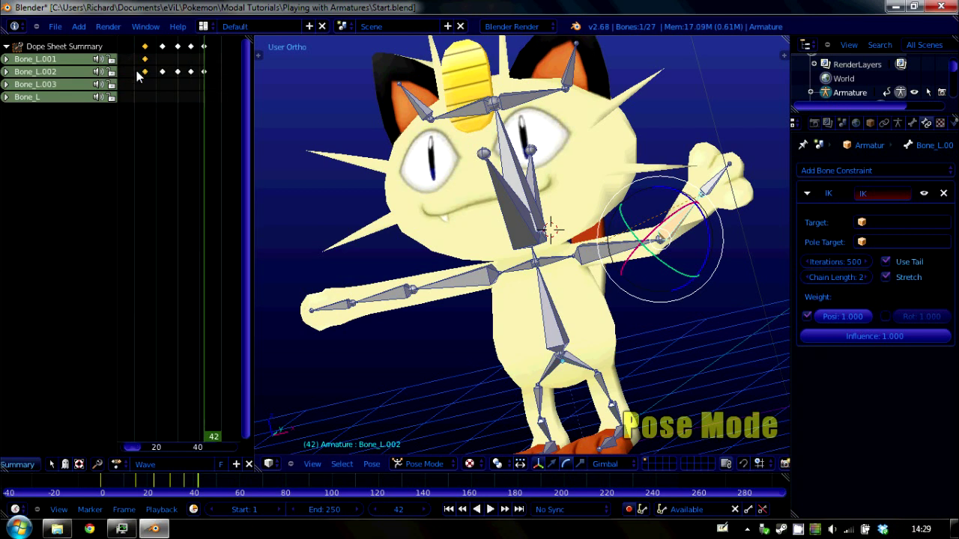
key(g)
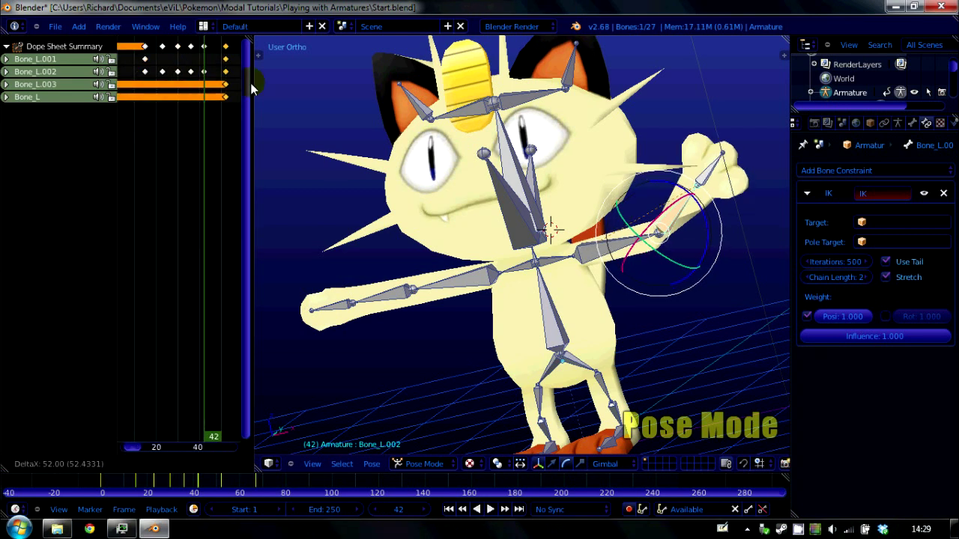
click(246, 81)
ctrl+scroll(148, 117, right, 6)
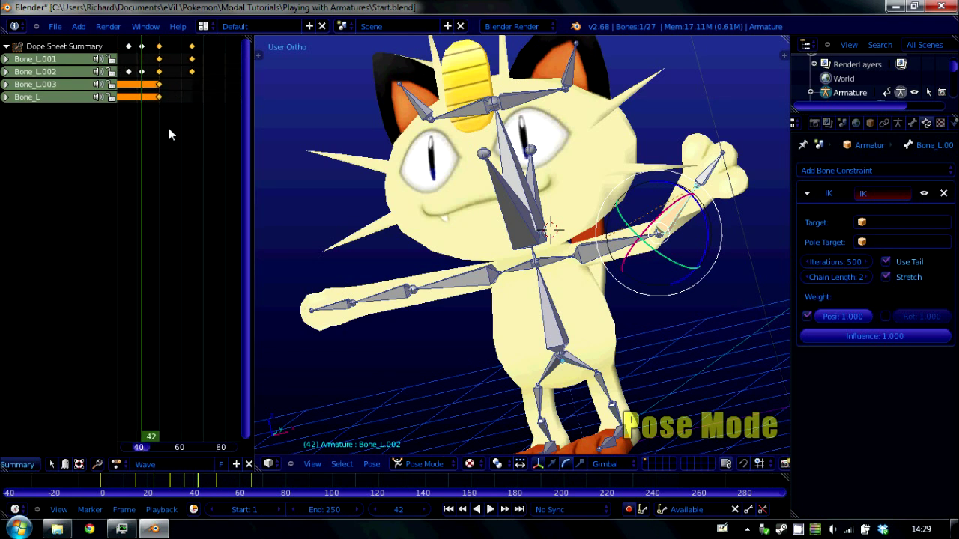
Reverse the copied keys with a time scale of -1, shift them later, and rewind to frame 0.
click(159, 91)
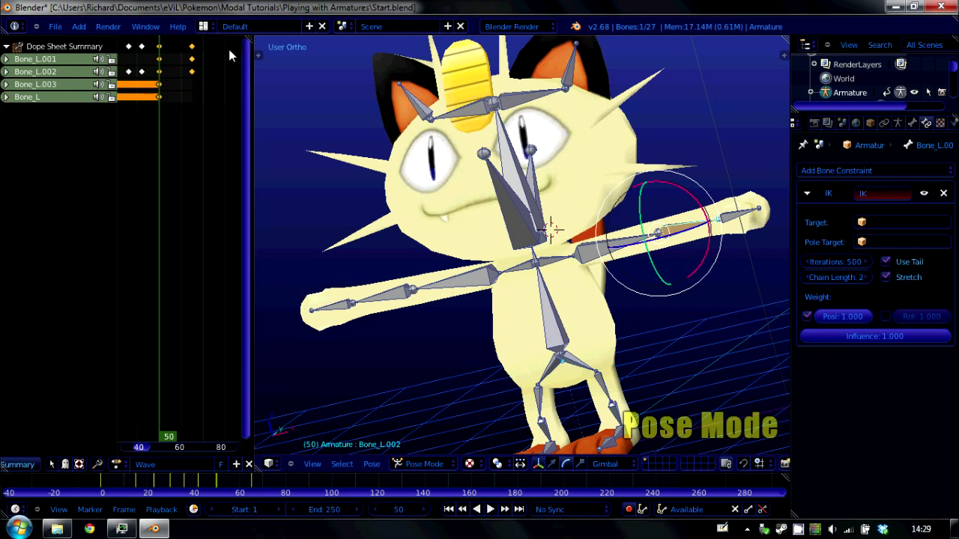
key(s)
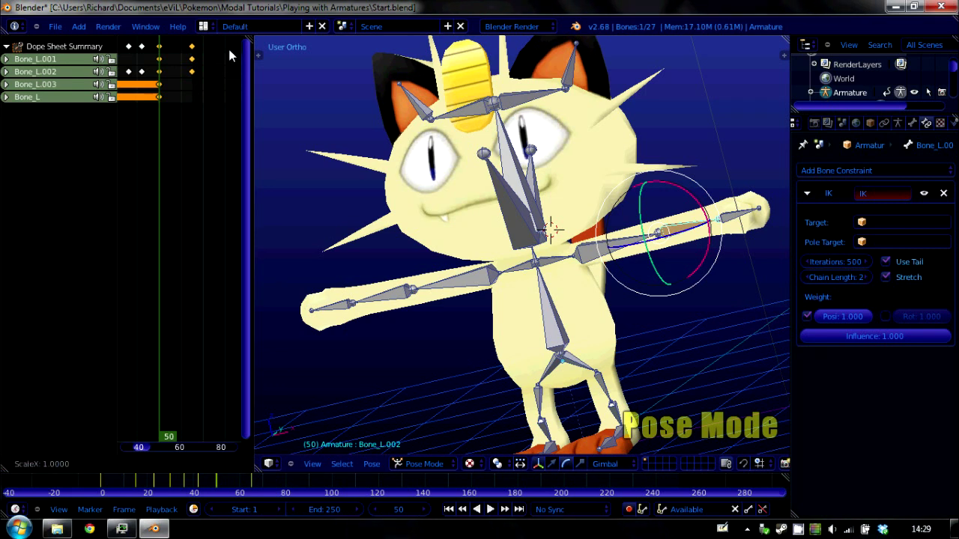
text(-1)
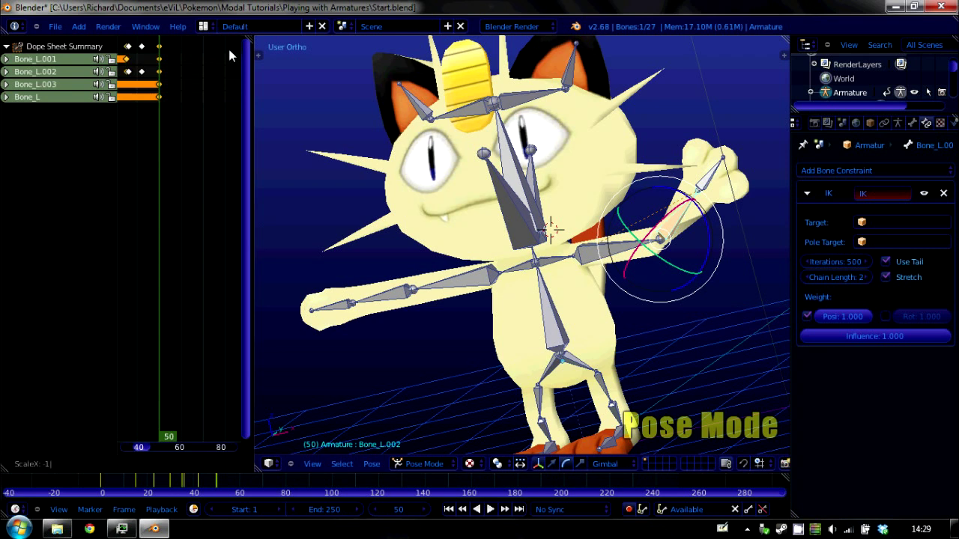
key(Return)
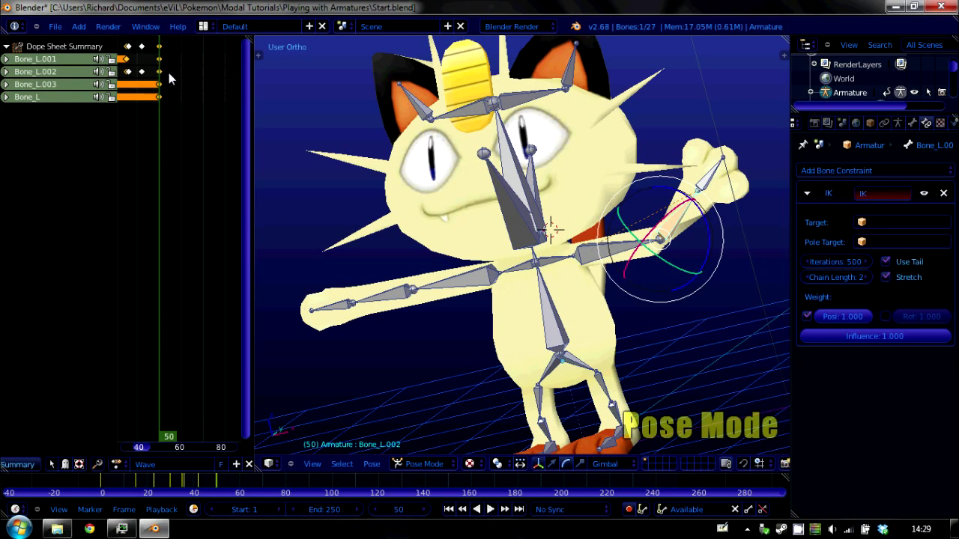
key(g)
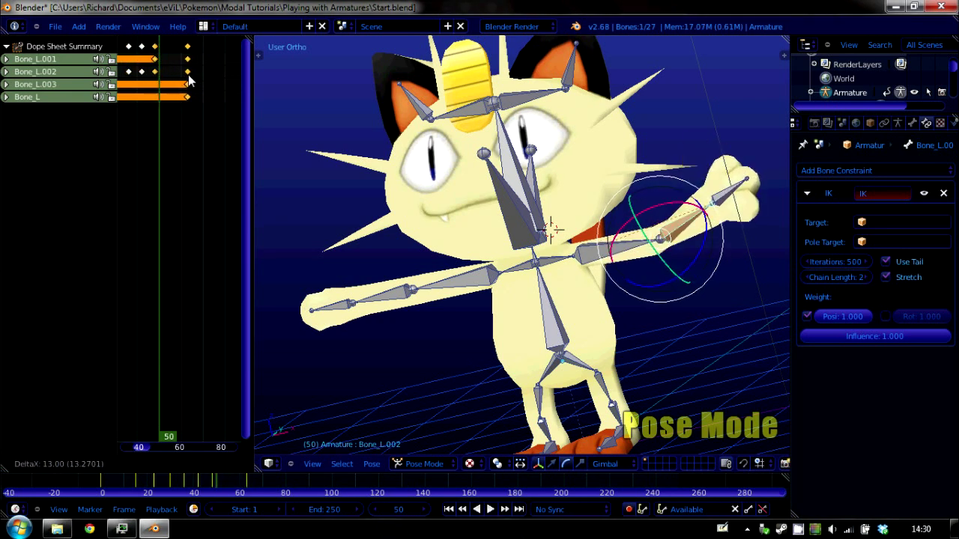
click(188, 74)
key(Home)
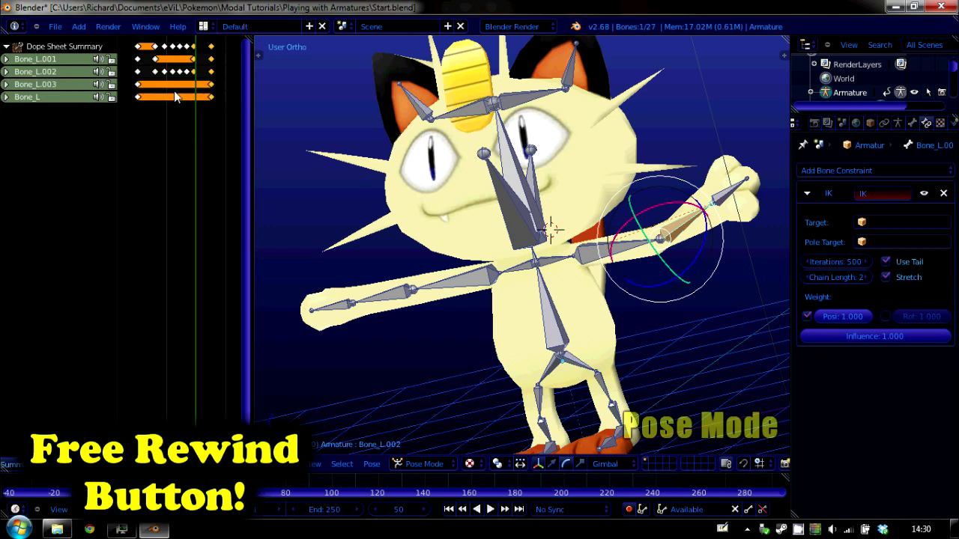
drag(175, 95, 120, 106)
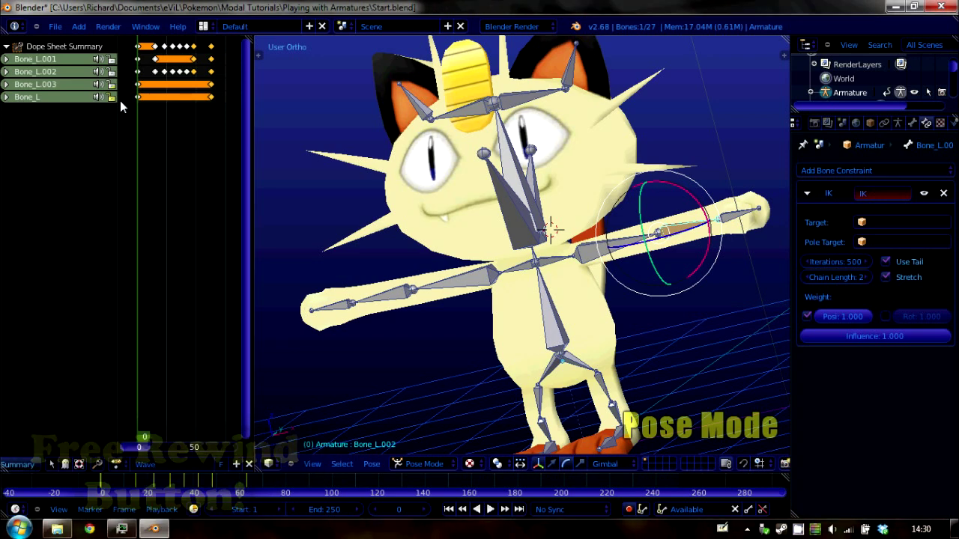
key(alt+a)
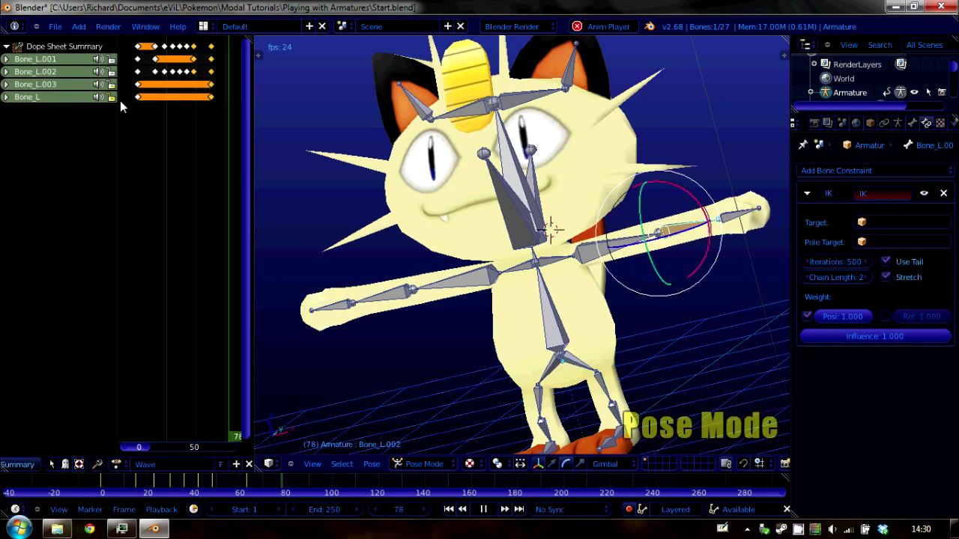
key(Escape)
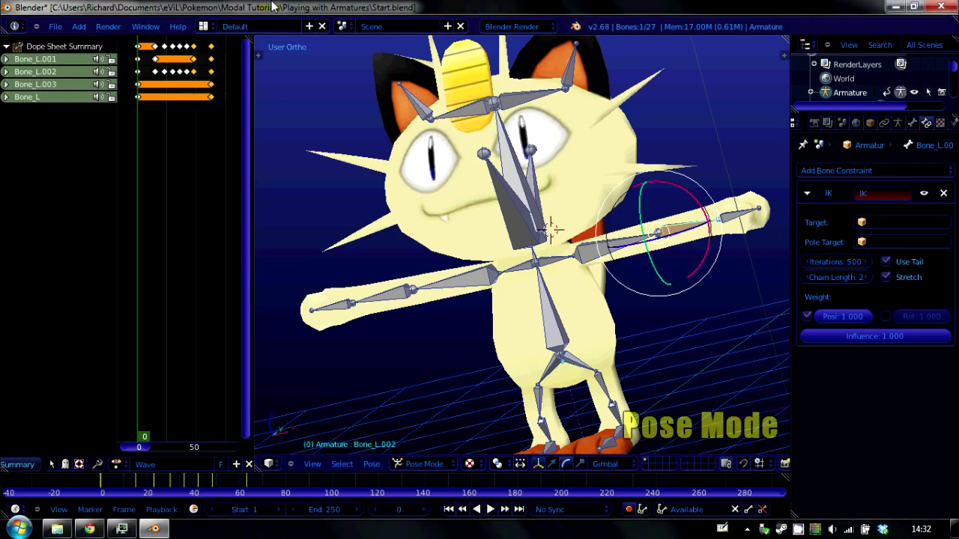
Switch the left editor to the NLA Editor.
scroll(87, 461, up, 5)
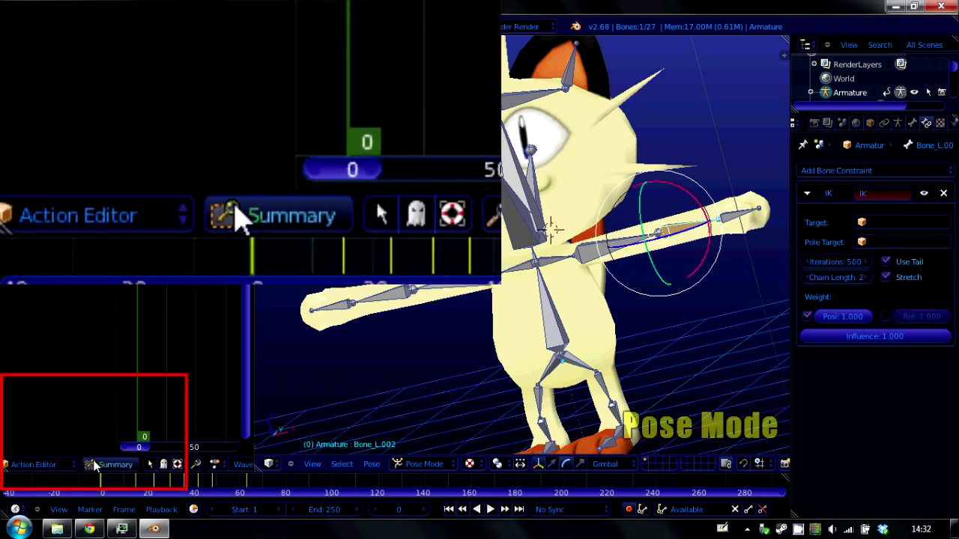
scroll(93, 466, up, 5)
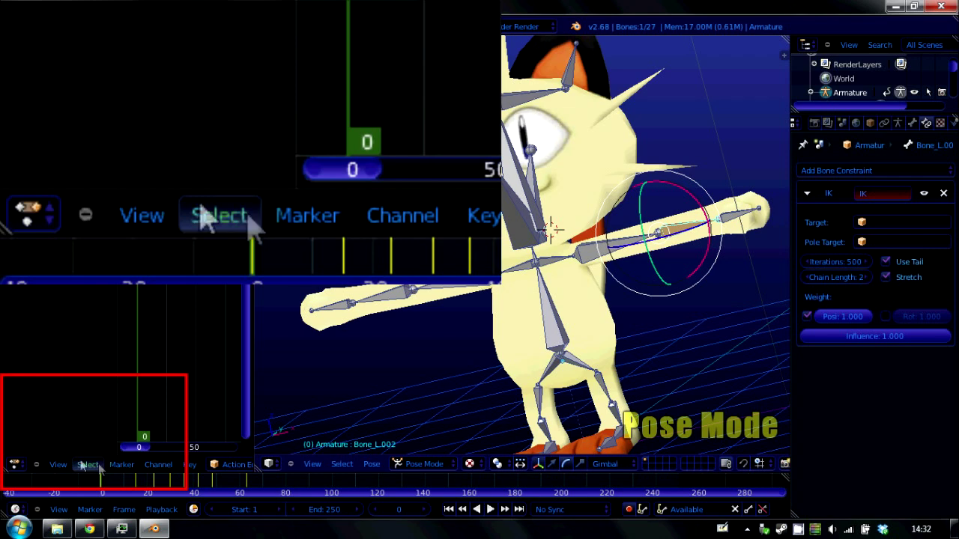
click(21, 465)
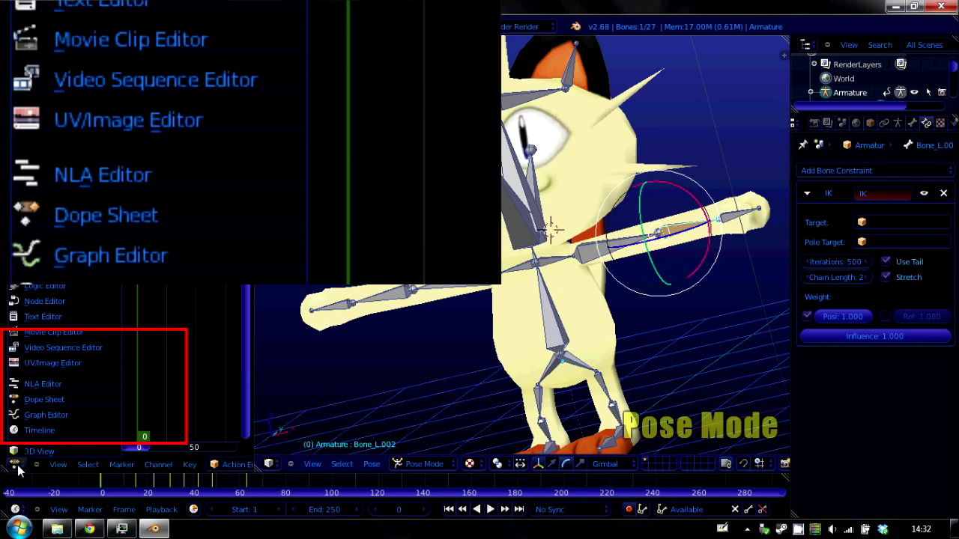
click(31, 386)
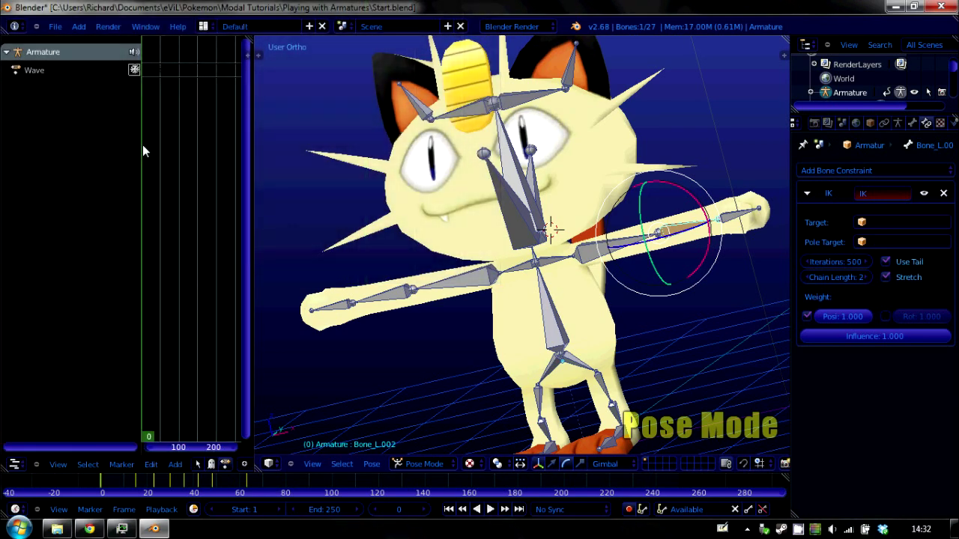
Push the Wave action down into an NLA strip and play it back to check.
scroll(199, 170, down, 3)
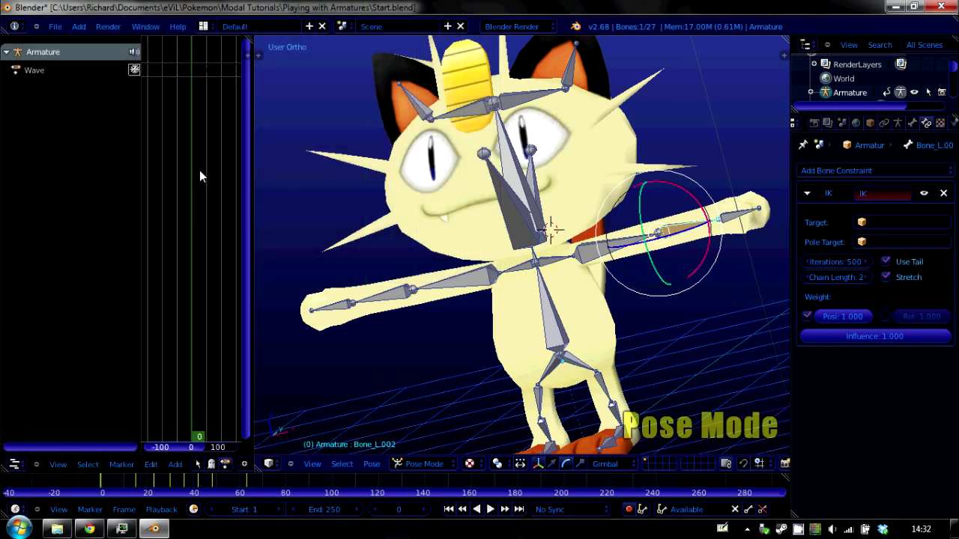
click(134, 70)
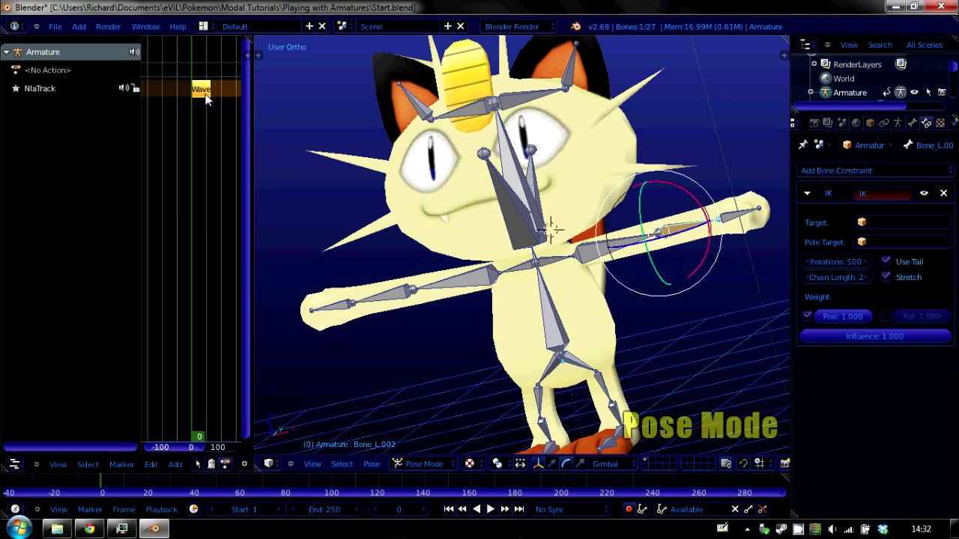
drag(199, 116, 190, 93)
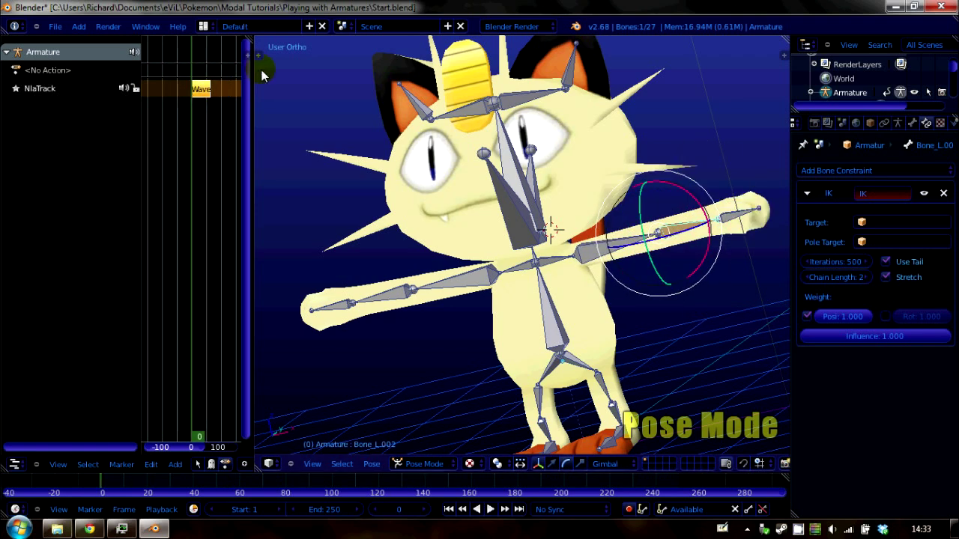
key(alt+a)
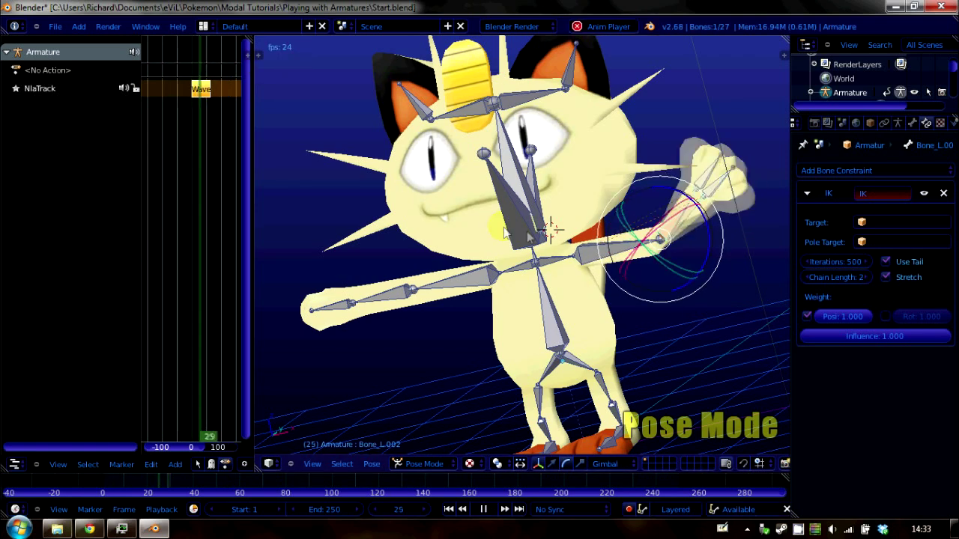
key(Escape)
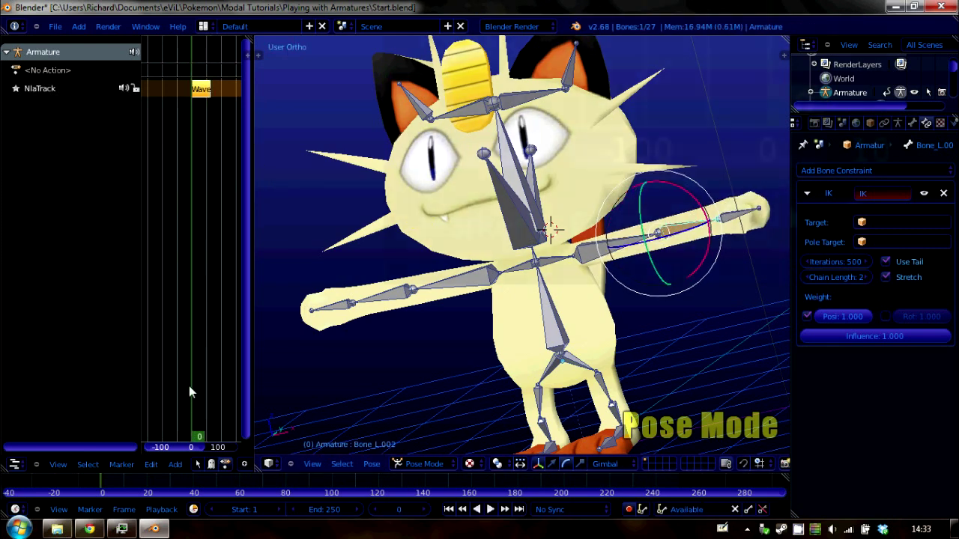
Add the Nod action as an action strip on a new track and widen the NLA editor.
click(174, 466)
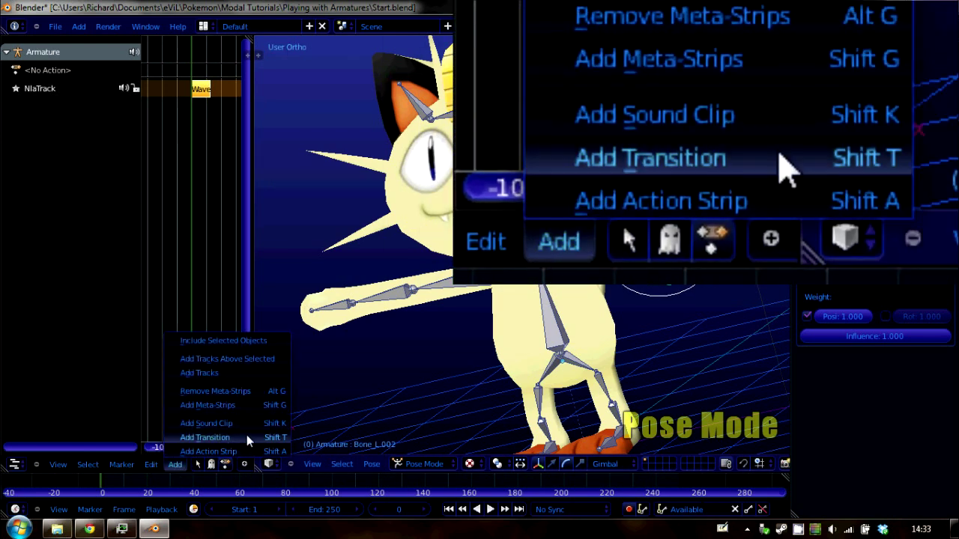
click(257, 451)
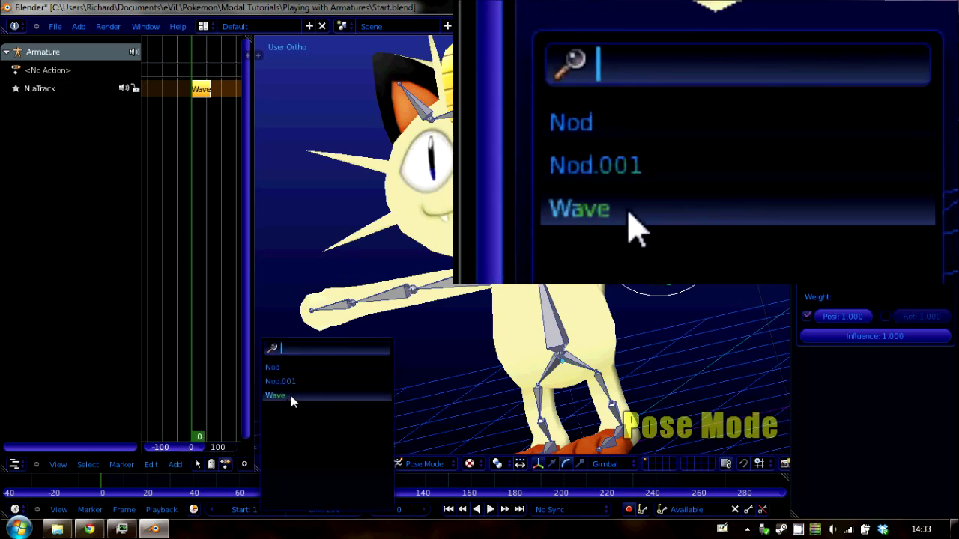
click(293, 369)
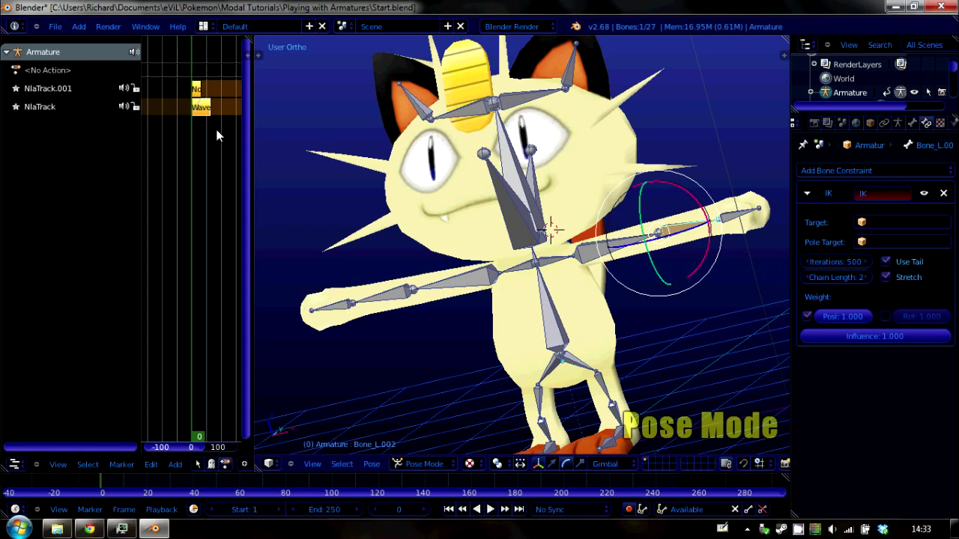
scroll(209, 103, up, 4)
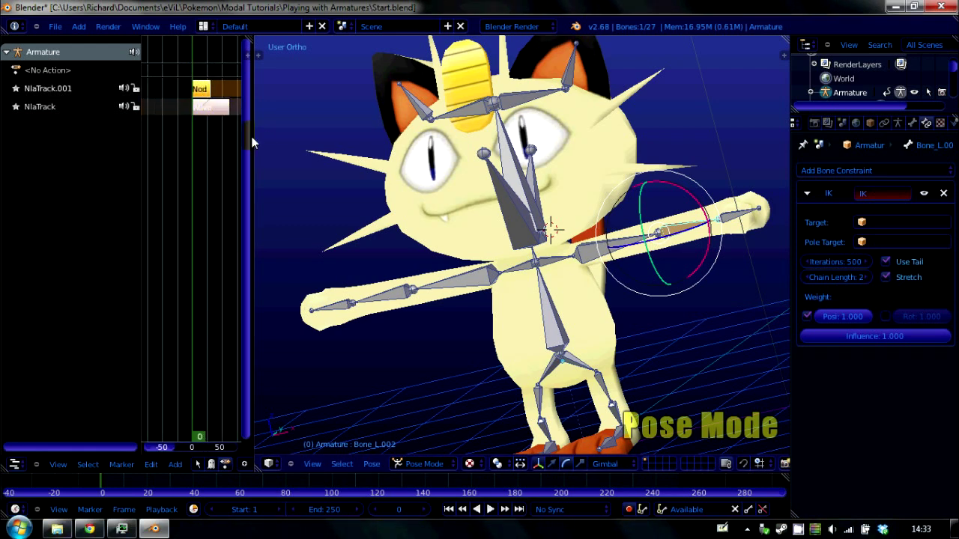
drag(251, 136, 342, 127)
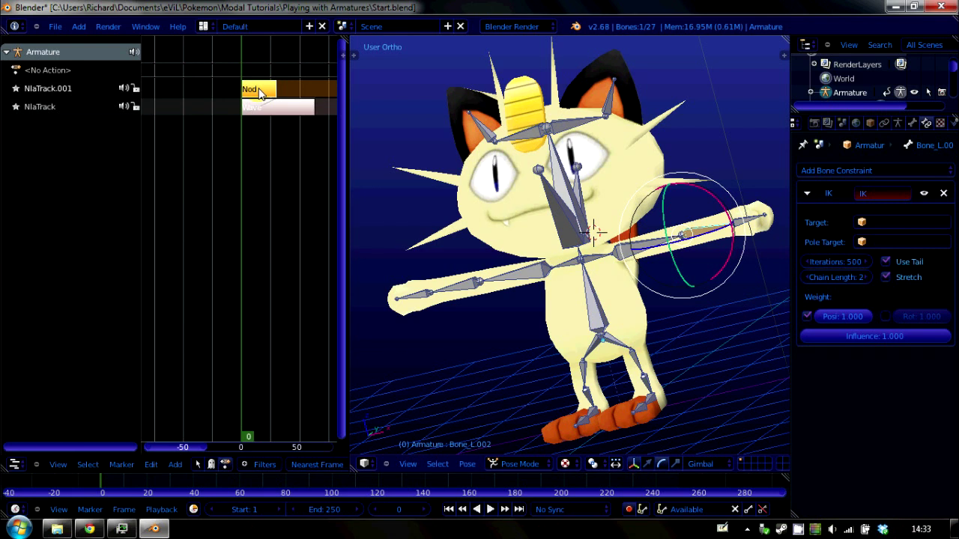
Move the Nod strip to start around frame 14 and play the combined animation.
key(g)
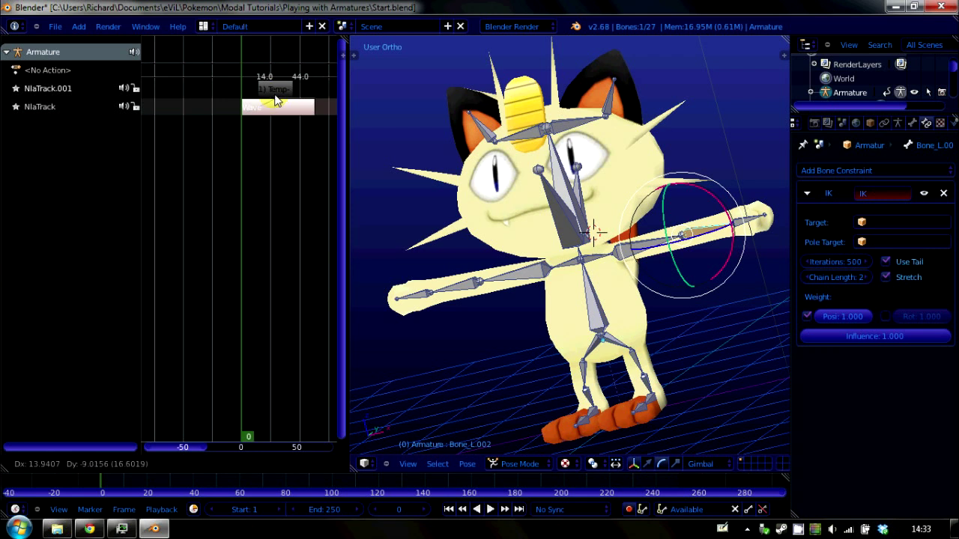
click(276, 100)
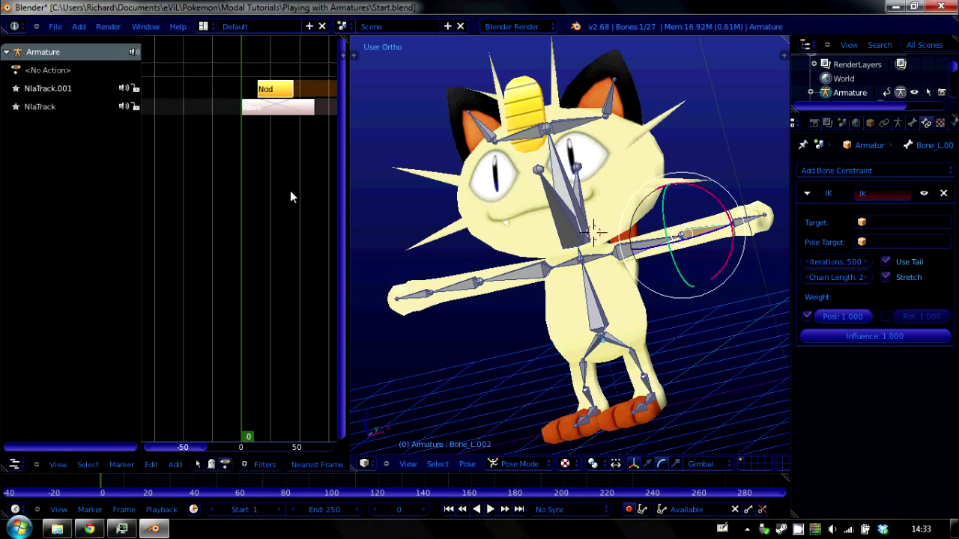
key(alt+a)
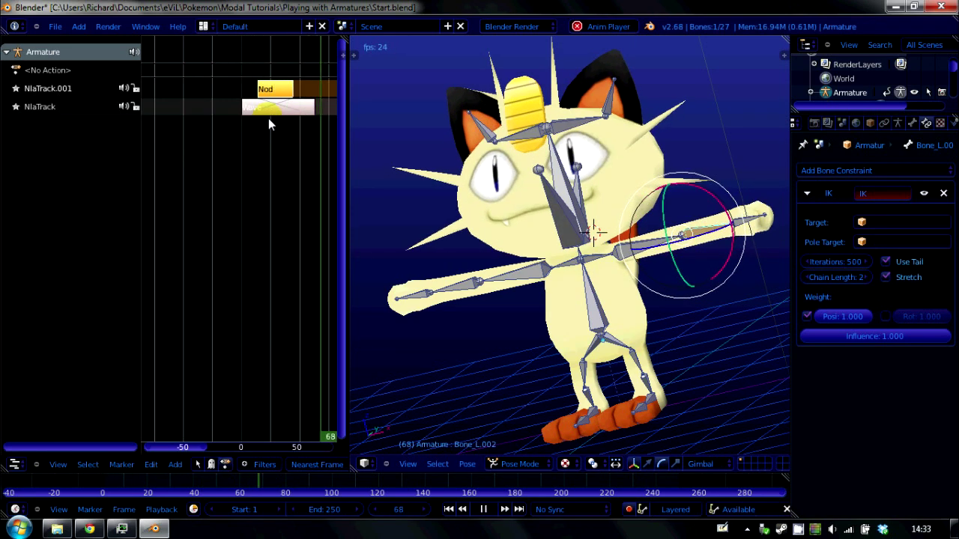
Duplicate the Wave strip twice into Wave.001 and Wave.002 end to end, then play it back.
key(Escape)
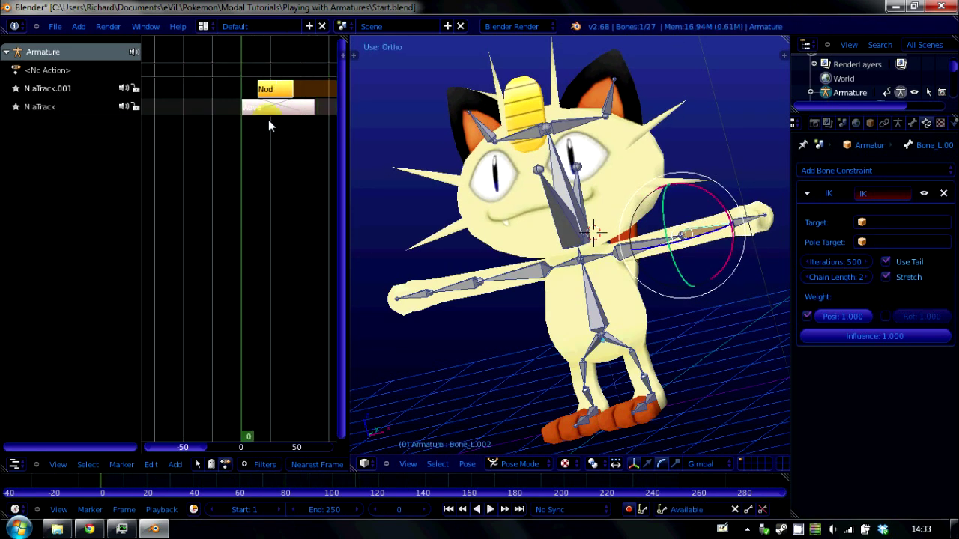
click(271, 111)
scroll(272, 129, down, 4)
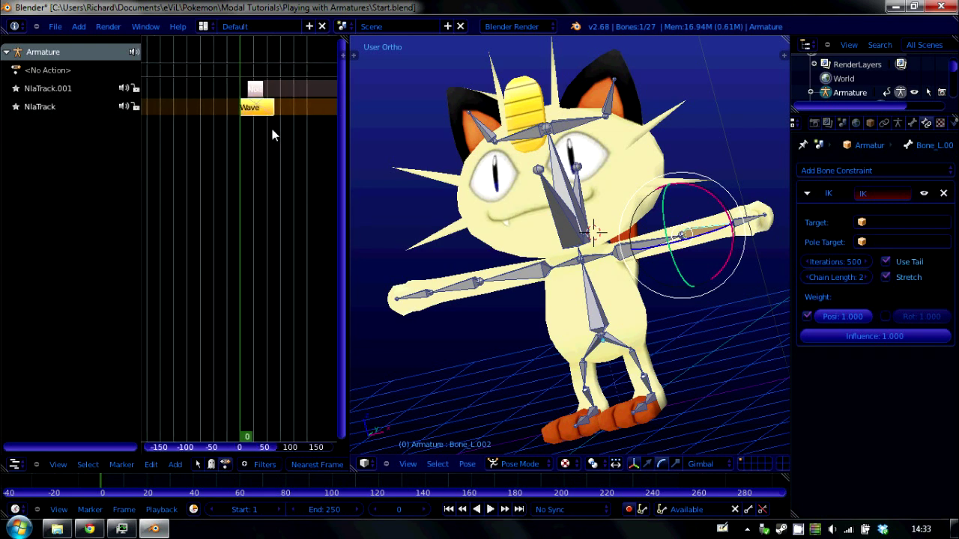
key(shift+d)
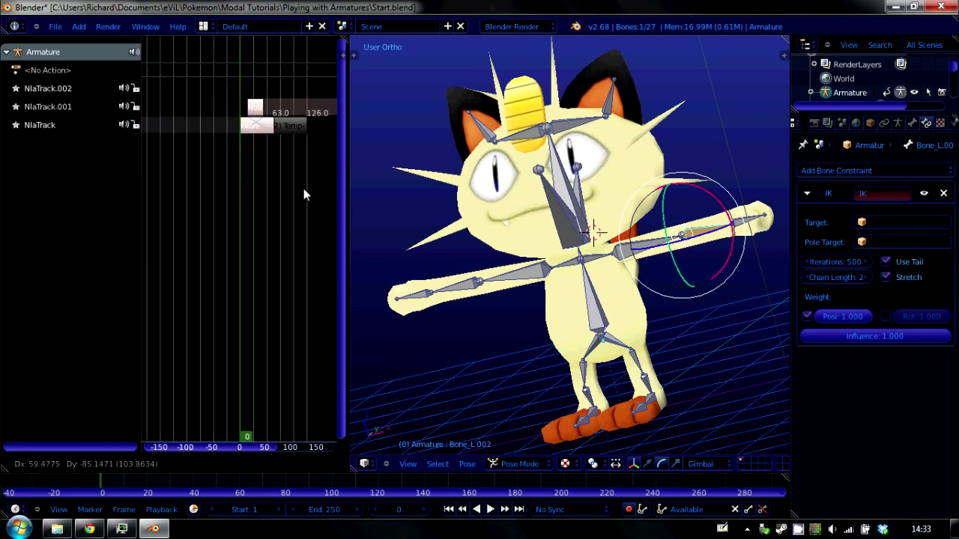
click(304, 191)
middle_drag(278, 160, 289, 140)
key(shift+d)
click(312, 208)
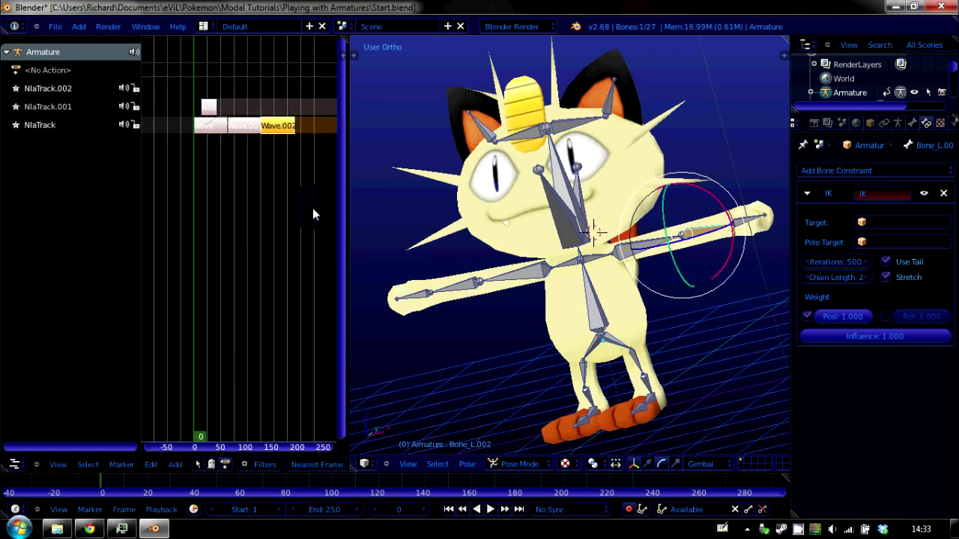
key(alt+a)
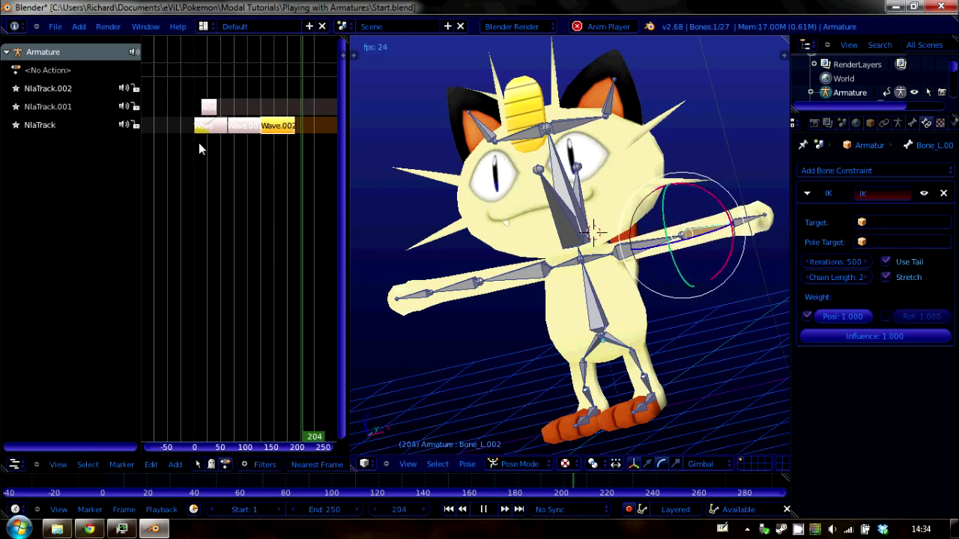
key(Escape)
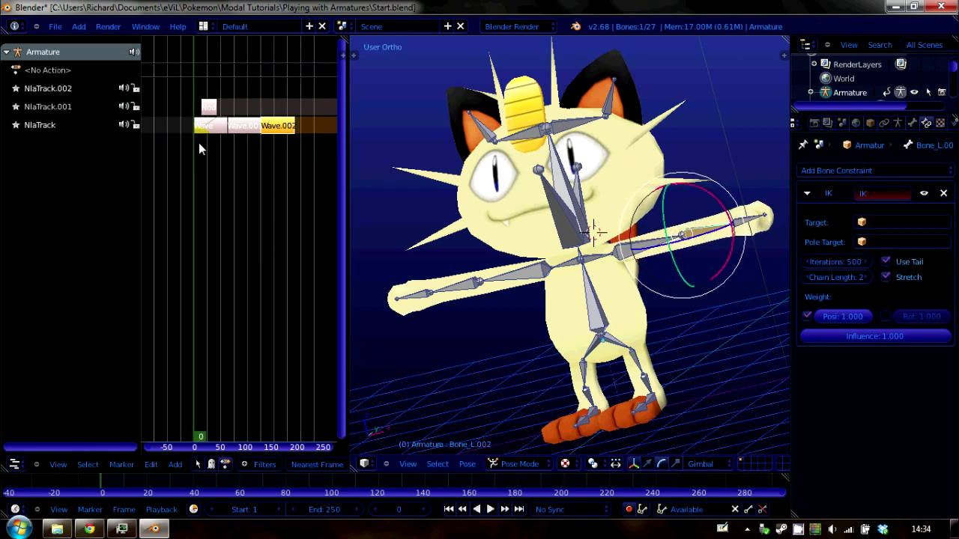